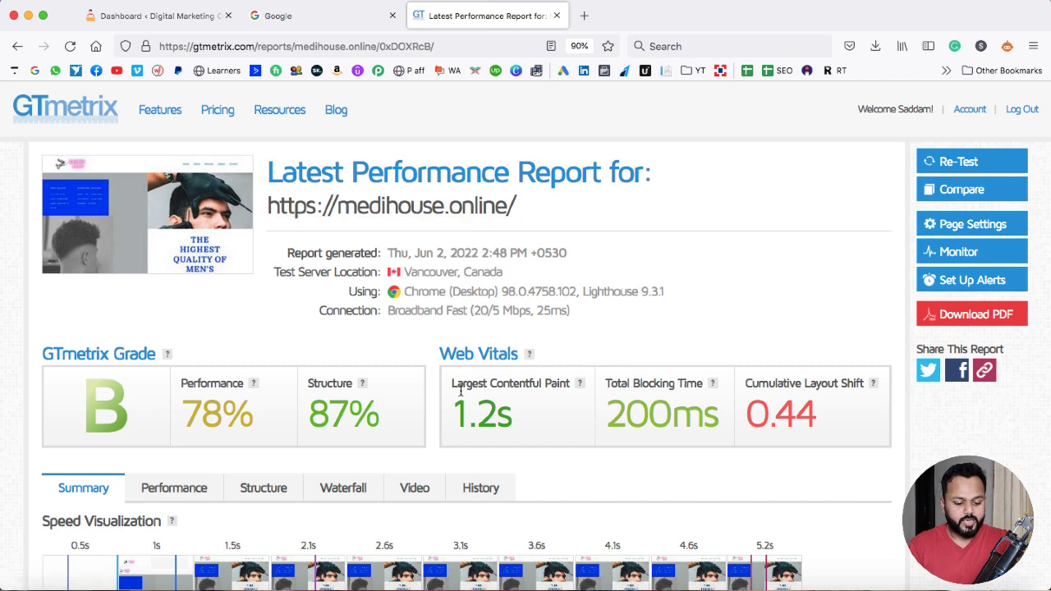
Open the GTmetrix dashboard at gtmetrix.com
{"action": "left_click_drag", "start_coordinate": [451, 412], "coordinate": [518, 414]}
{"action": "left_click", "coordinate": [518, 414]}
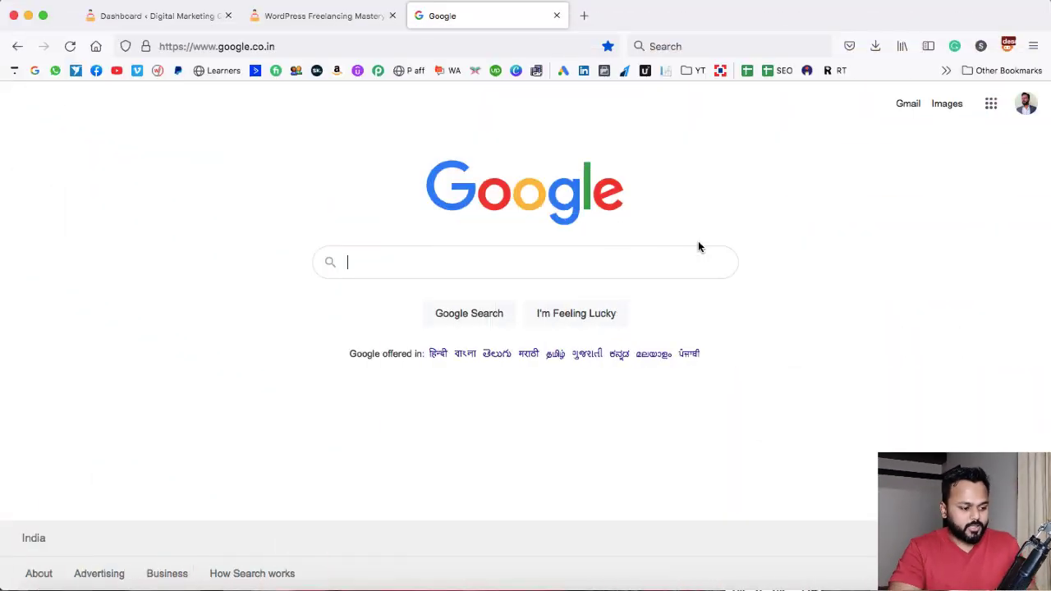
{"action": "left_click", "coordinate": [436, 46]}
{"action": "type", "text": "gtmetrix.com/"}
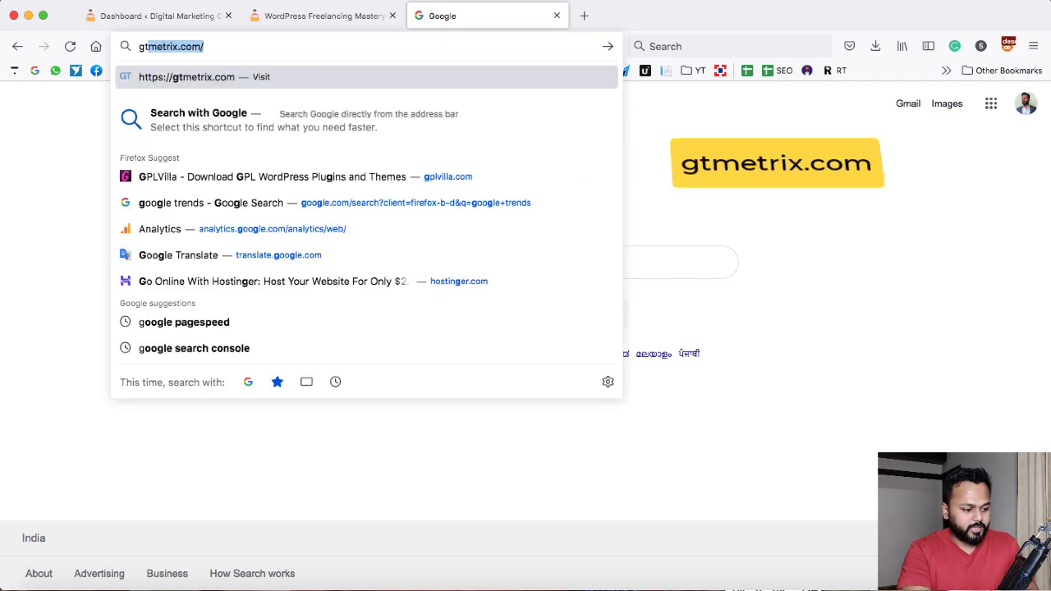
{"action": "key", "text": "Return"}
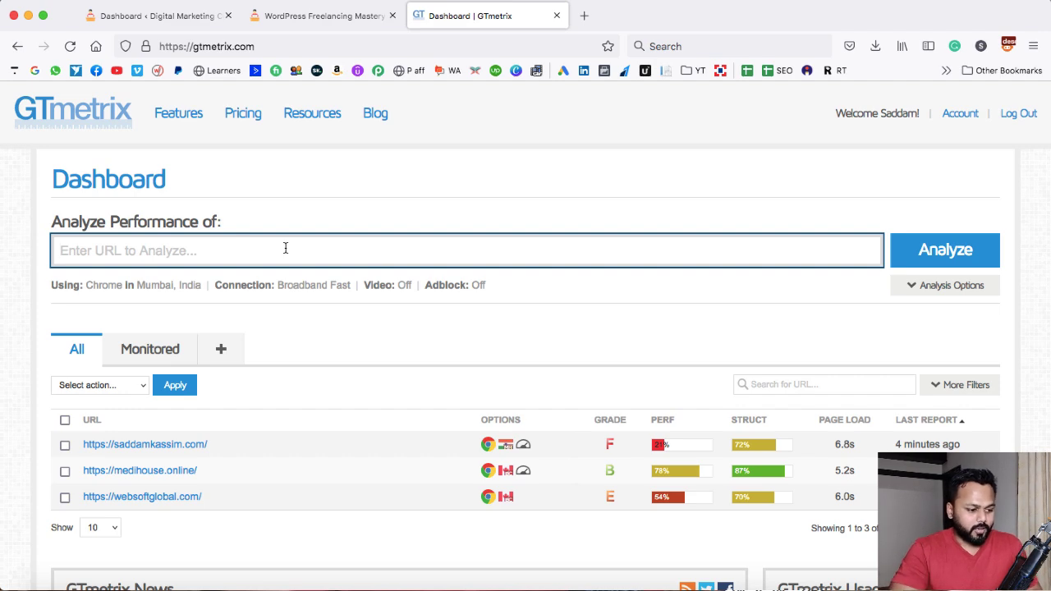
{"action": "left_click", "coordinate": [320, 16]}
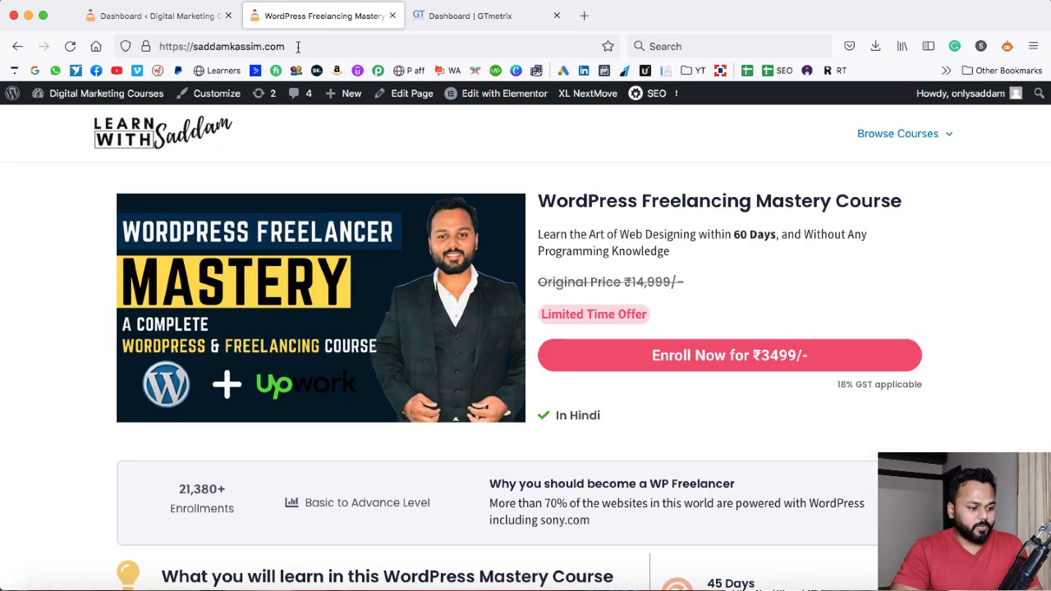
{"action": "left_click_drag", "start_coordinate": [298, 47], "coordinate": [168, 48]}
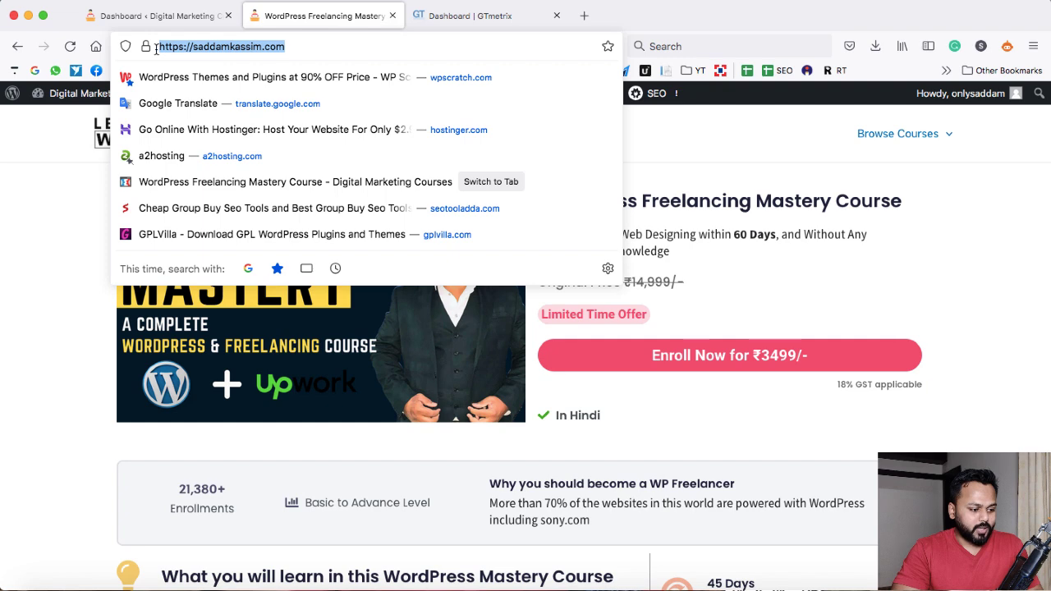
{"action": "right_click", "coordinate": [175, 46]}
{"action": "left_click", "coordinate": [238, 104]}
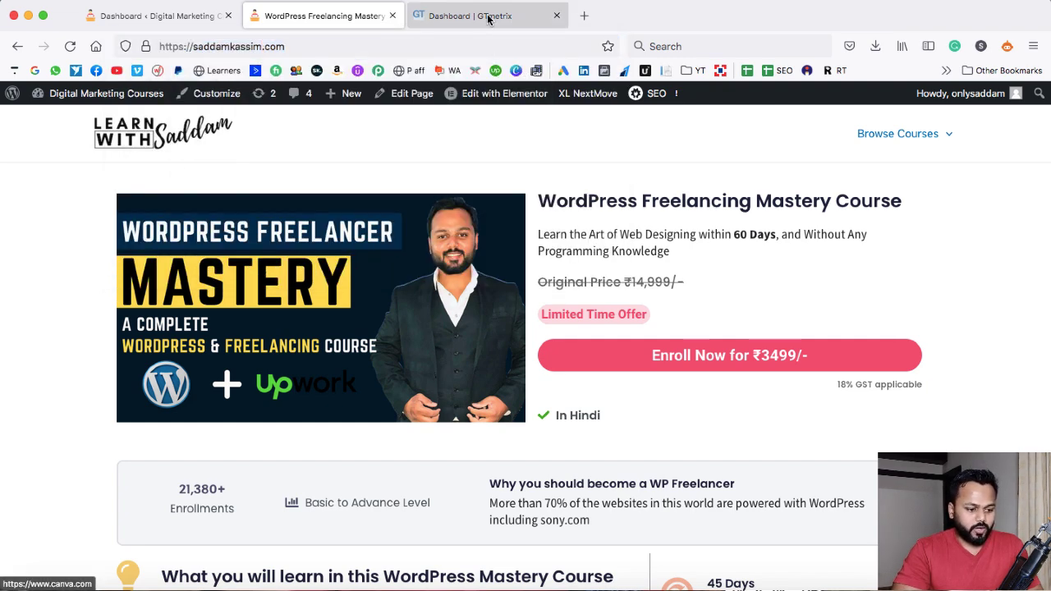
Paste the site URL into GTmetrix and run a performance analysis of it
{"action": "left_click", "coordinate": [486, 16]}
{"action": "right_click", "coordinate": [325, 250]}
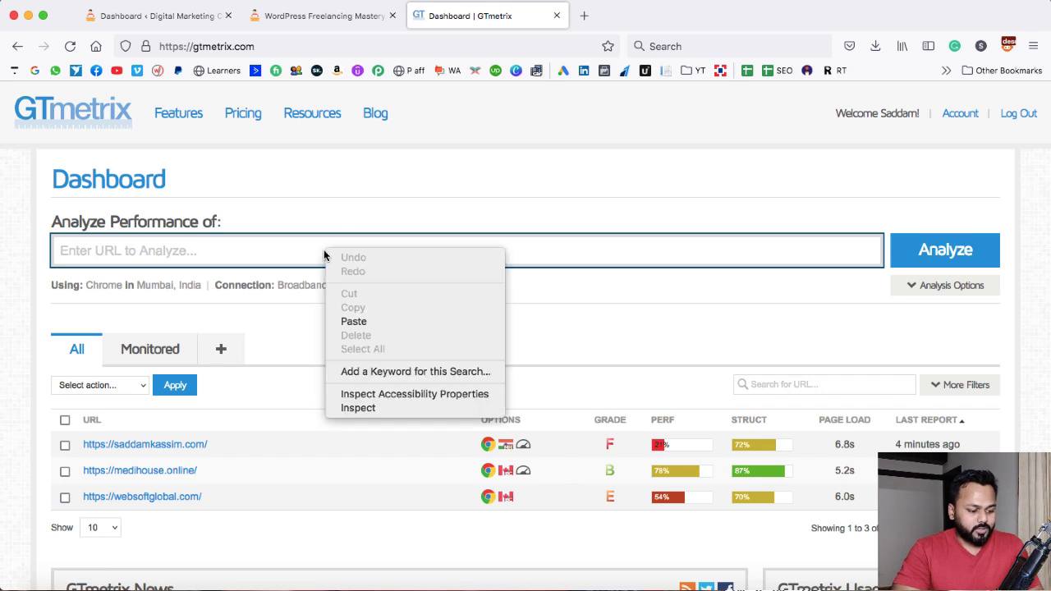
{"action": "left_click", "coordinate": [354, 321]}
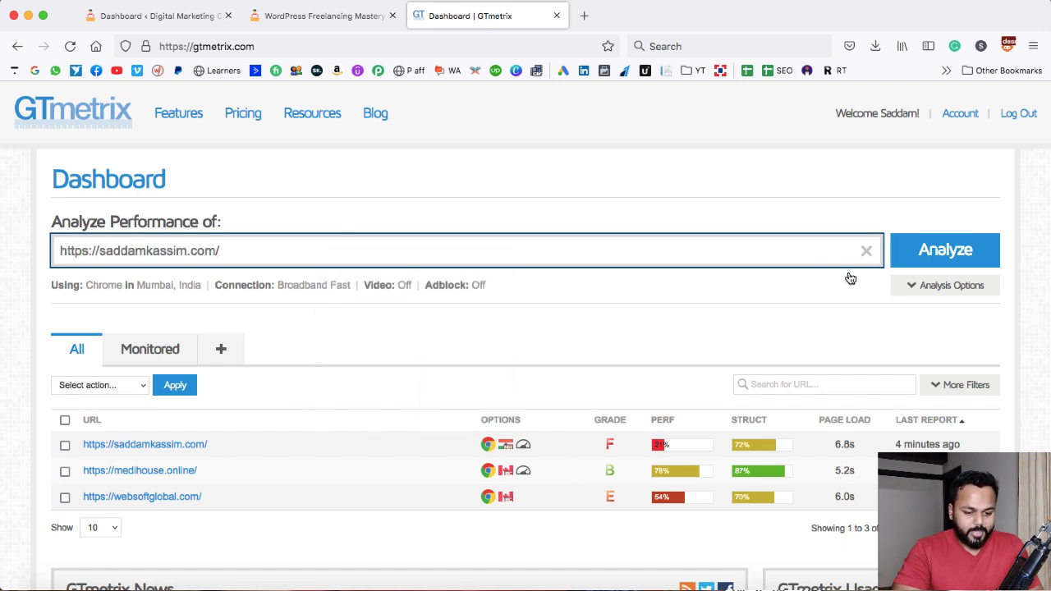
{"action": "left_click", "coordinate": [939, 251]}
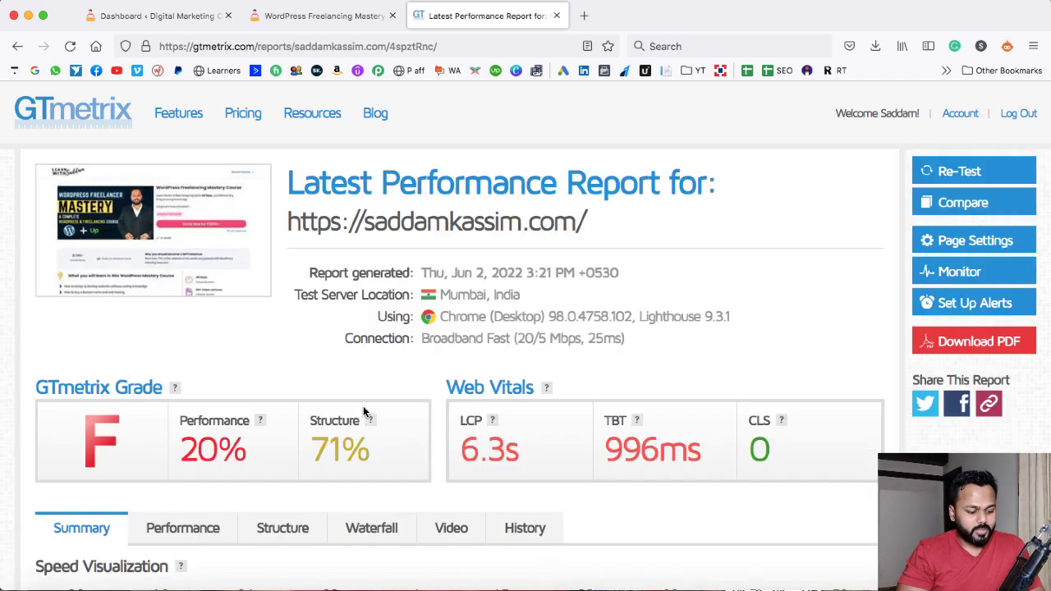
Examine the report's GTmetrix grade, Performance score and Web Vitals values
{"action": "left_click_drag", "start_coordinate": [459, 448], "coordinate": [515, 450]}
{"action": "left_click", "coordinate": [516, 450]}
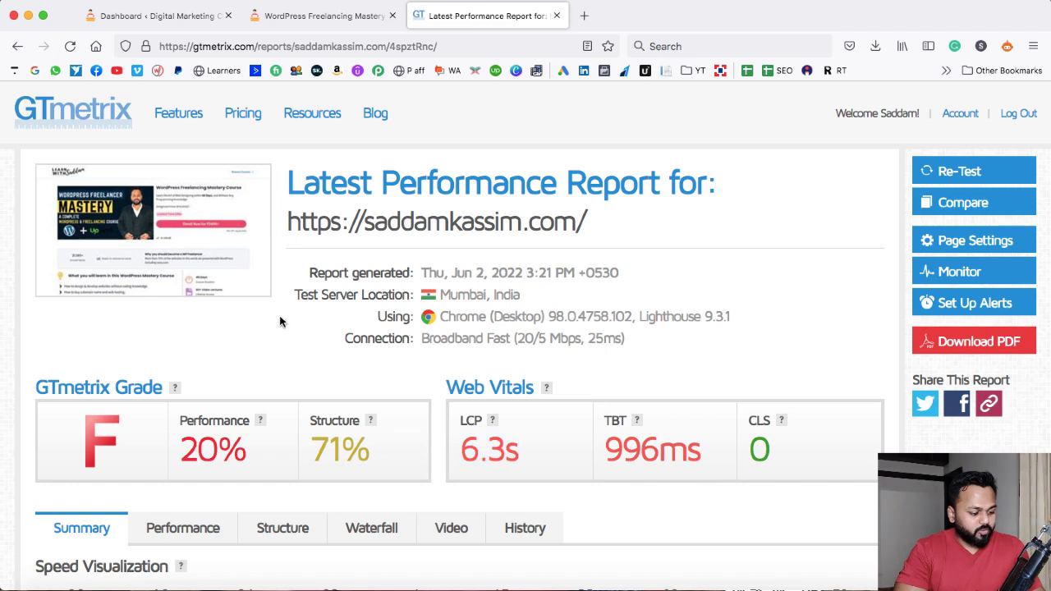
{"action": "left_click_drag", "start_coordinate": [182, 450], "coordinate": [240, 453]}
{"action": "scroll", "coordinate": [452, 434], "scroll_direction": "down", "scroll_amount": 2}
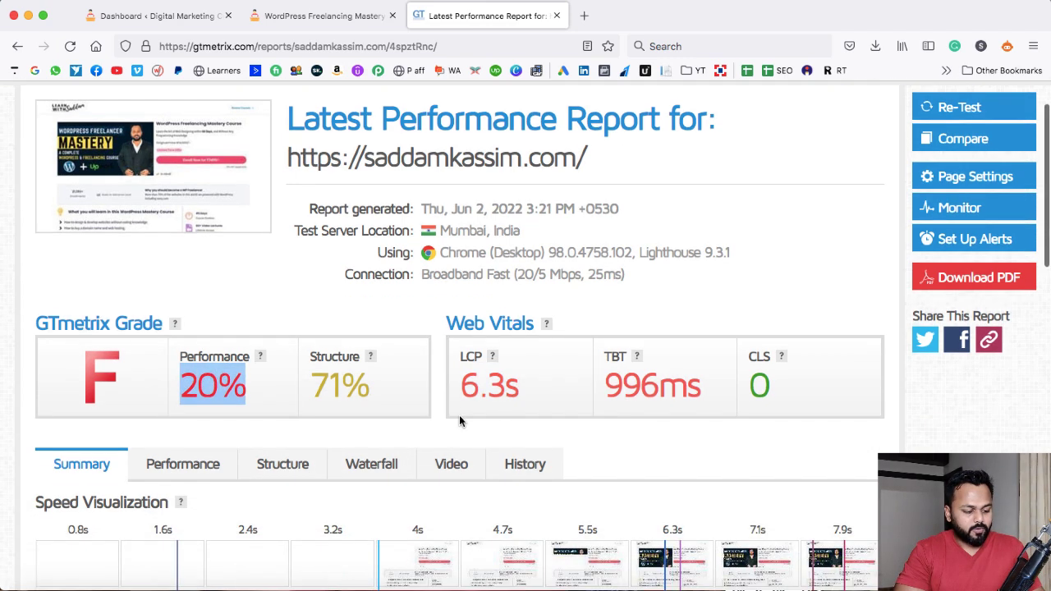
{"action": "left_click_drag", "start_coordinate": [460, 388], "coordinate": [518, 389]}
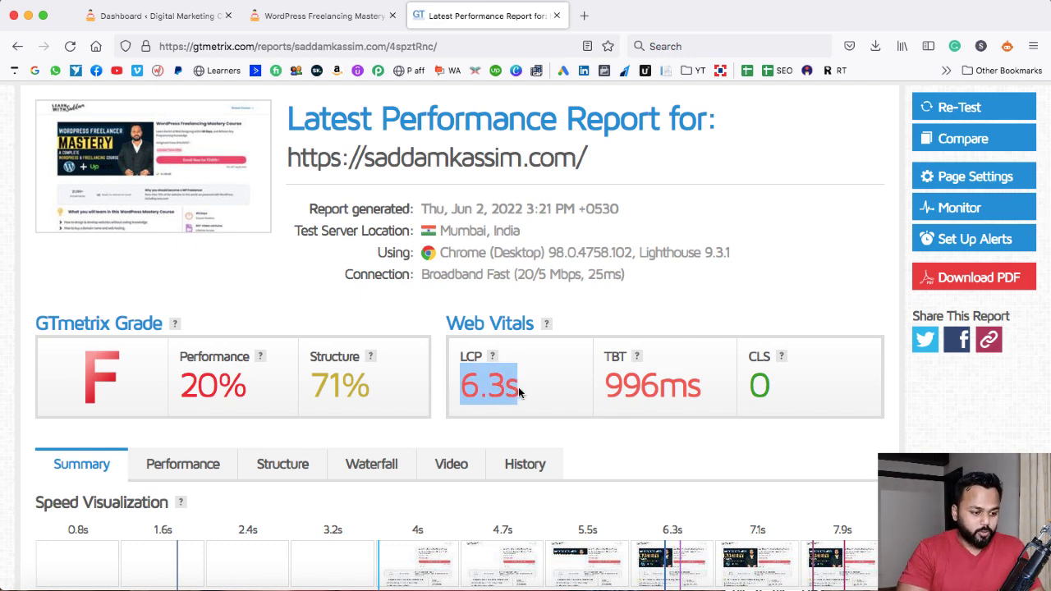
{"action": "scroll", "coordinate": [530, 276], "scroll_direction": "up", "scroll_amount": 2}
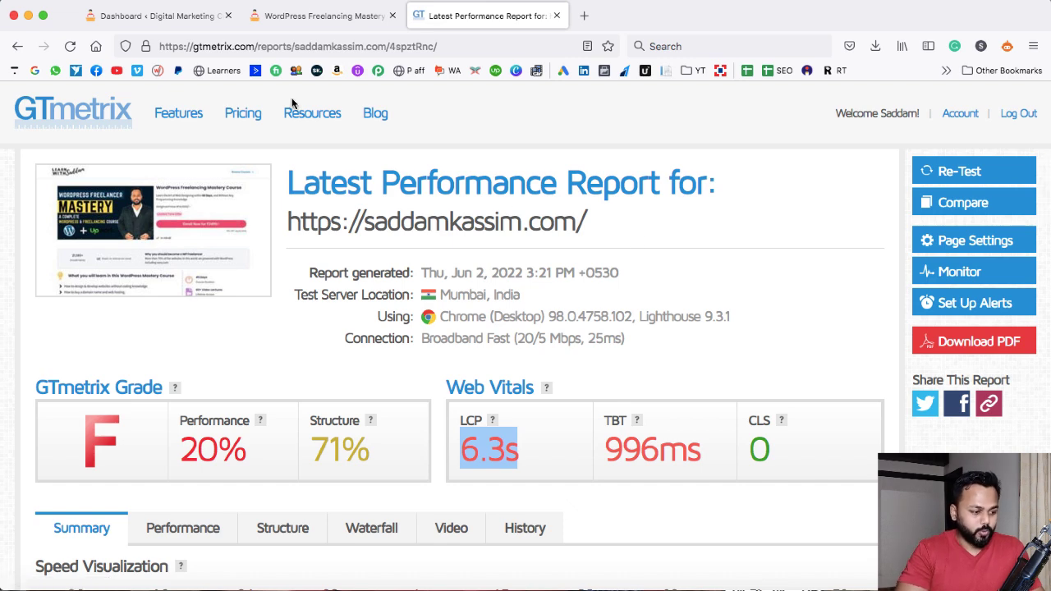
Open the Themes page of the WordPress admin dashboard
{"action": "left_click", "coordinate": [162, 17]}
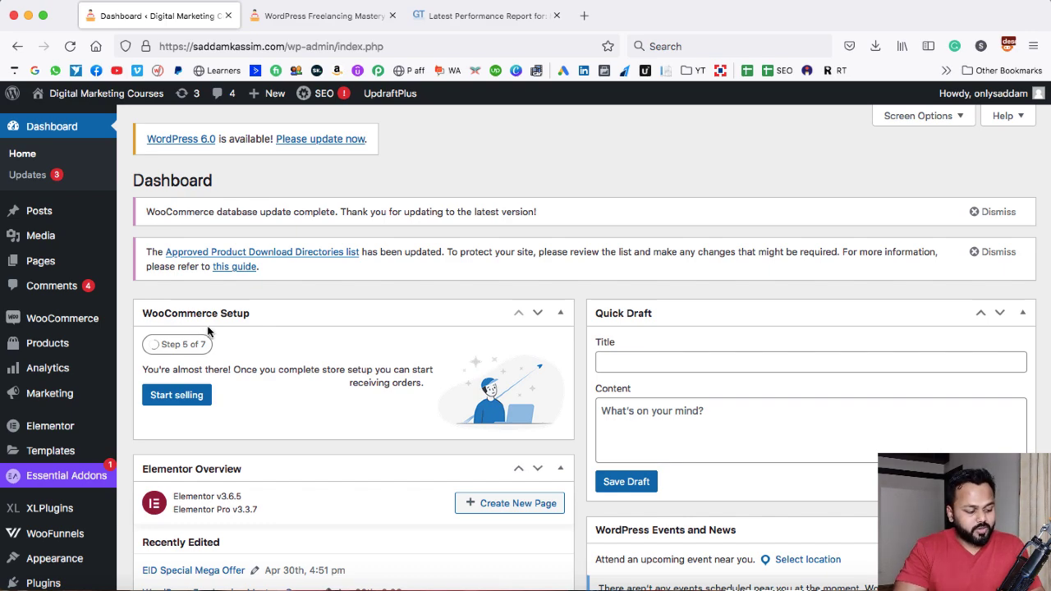
{"action": "scroll", "coordinate": [143, 448], "scroll_direction": "down", "scroll_amount": 5}
{"action": "scroll", "coordinate": [143, 448], "scroll_direction": "down", "scroll_amount": 2}
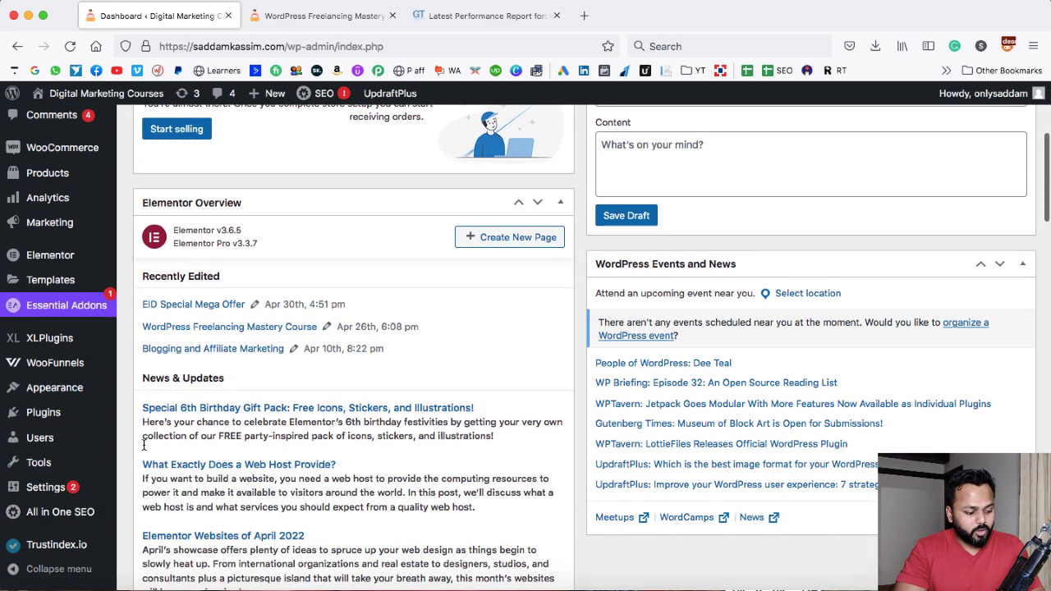
{"action": "mouse_move", "coordinate": [82, 386]}
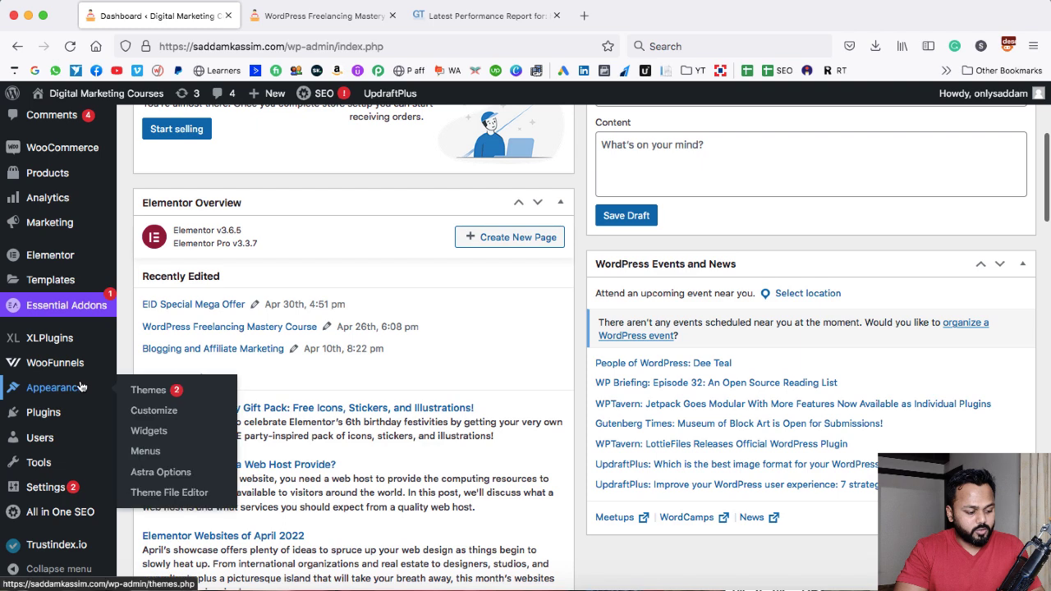
{"action": "left_click", "coordinate": [150, 392]}
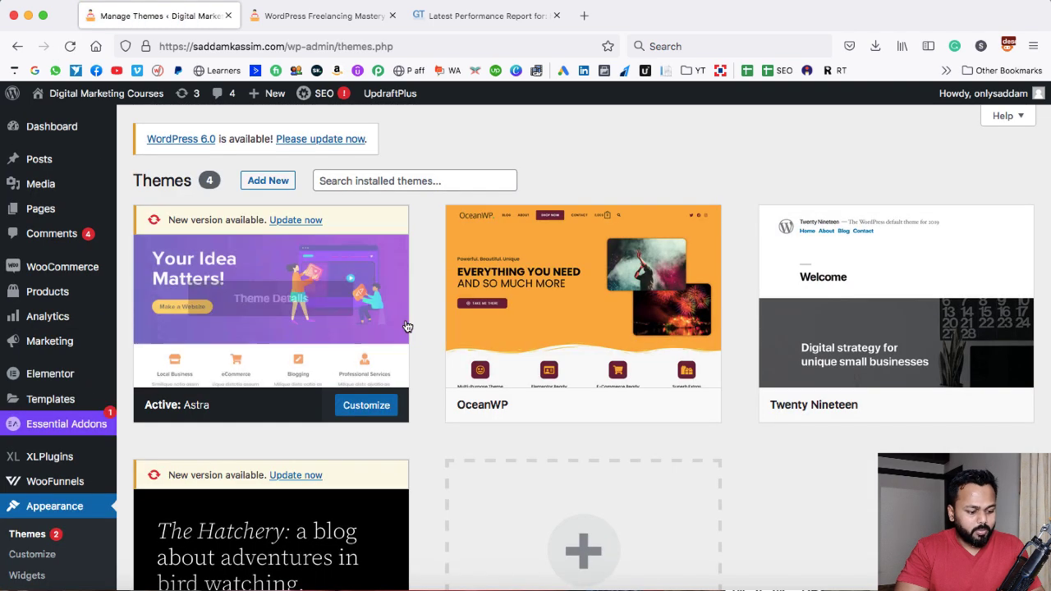
Scroll through the installed themes to review which ones are inactive
{"action": "scroll", "coordinate": [421, 293], "scroll_direction": "down", "scroll_amount": 1}
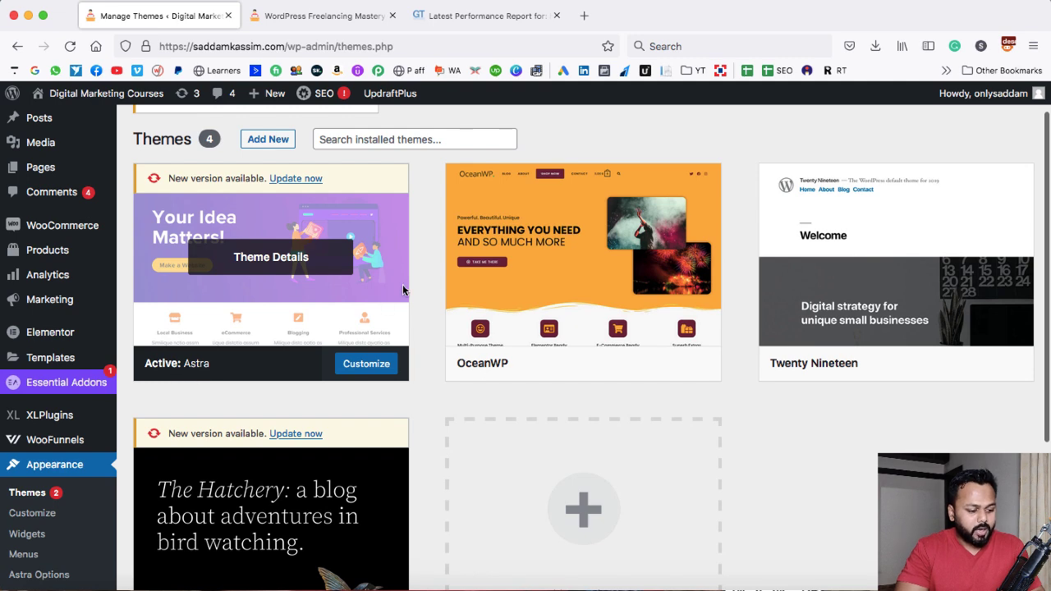
{"action": "scroll", "coordinate": [425, 277], "scroll_direction": "down", "scroll_amount": 1}
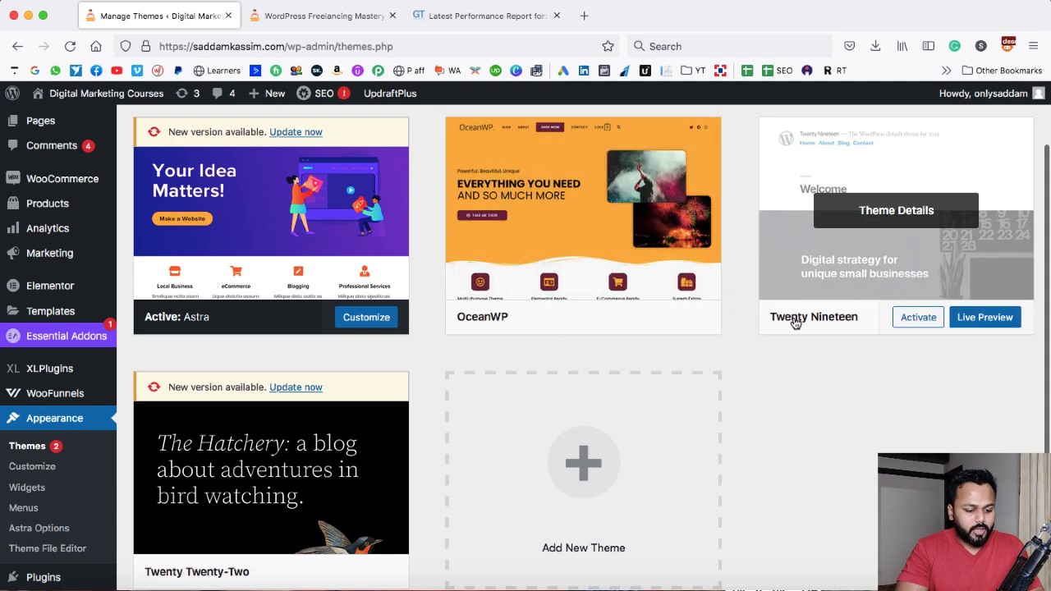
{"action": "scroll", "coordinate": [328, 435], "scroll_direction": "down", "scroll_amount": 1}
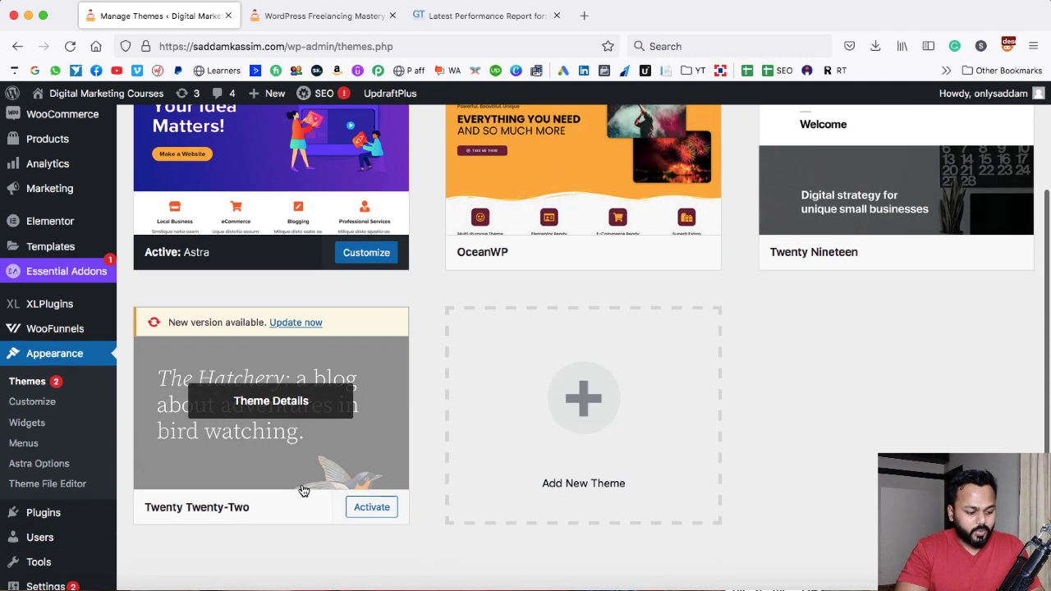
{"action": "scroll", "coordinate": [432, 277], "scroll_direction": "up", "scroll_amount": 3}
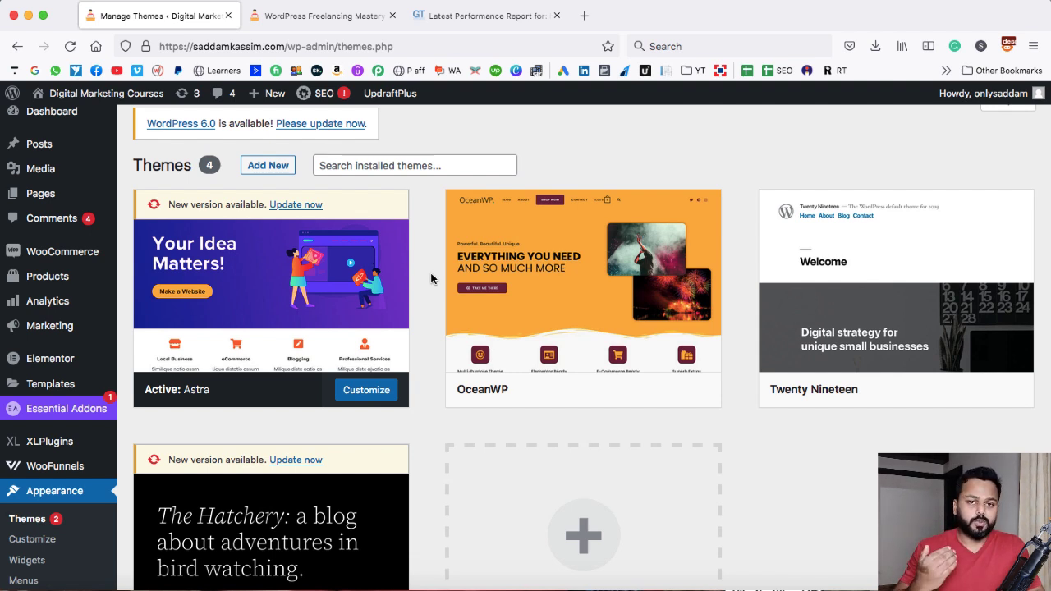
Delete the inactive OceanWP theme
{"action": "mouse_move", "coordinate": [598, 288]}
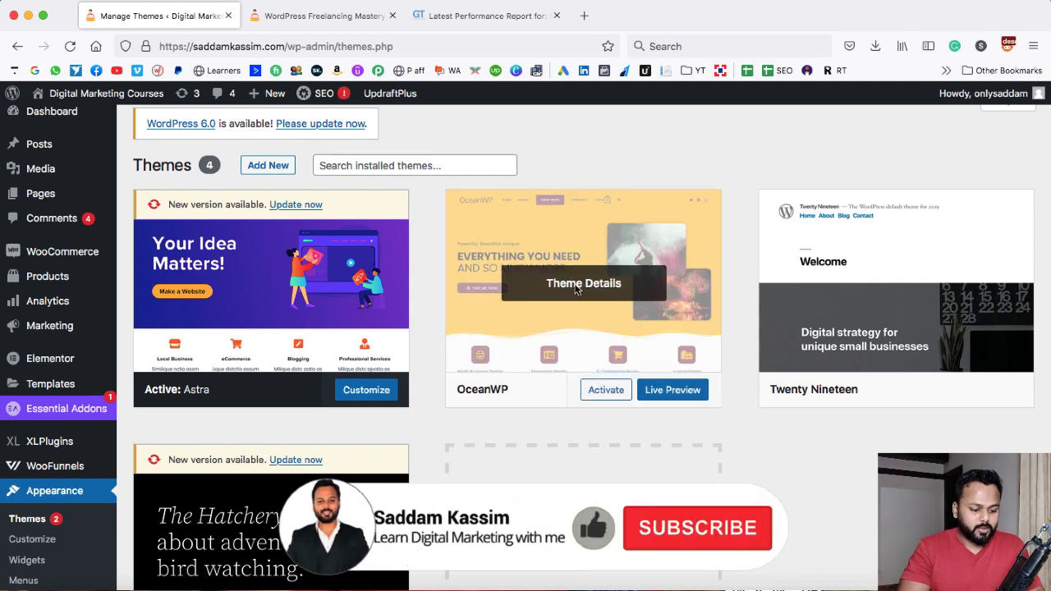
{"action": "left_click", "coordinate": [581, 287]}
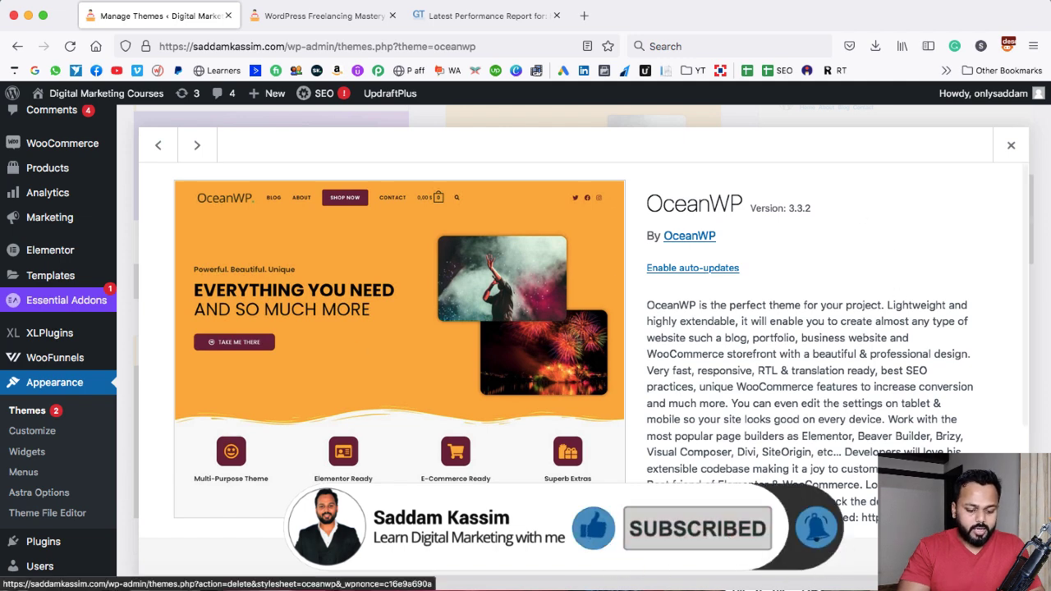
{"action": "left_click", "coordinate": [1003, 557]}
{"action": "left_click", "coordinate": [632, 371]}
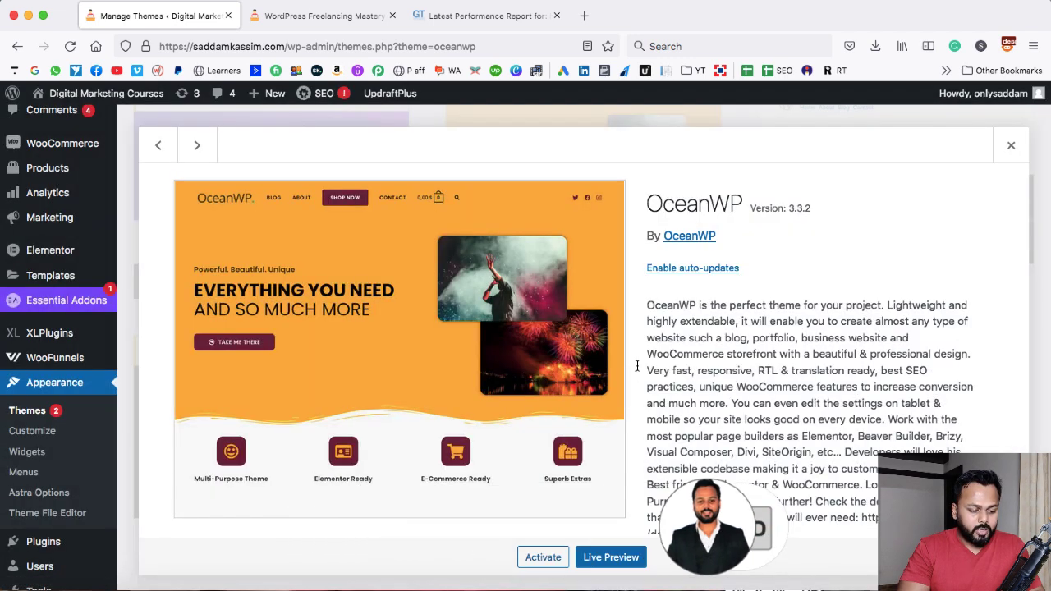
Delete the inactive Twenty Nineteen theme
{"action": "scroll", "coordinate": [659, 233], "scroll_direction": "up", "scroll_amount": 2}
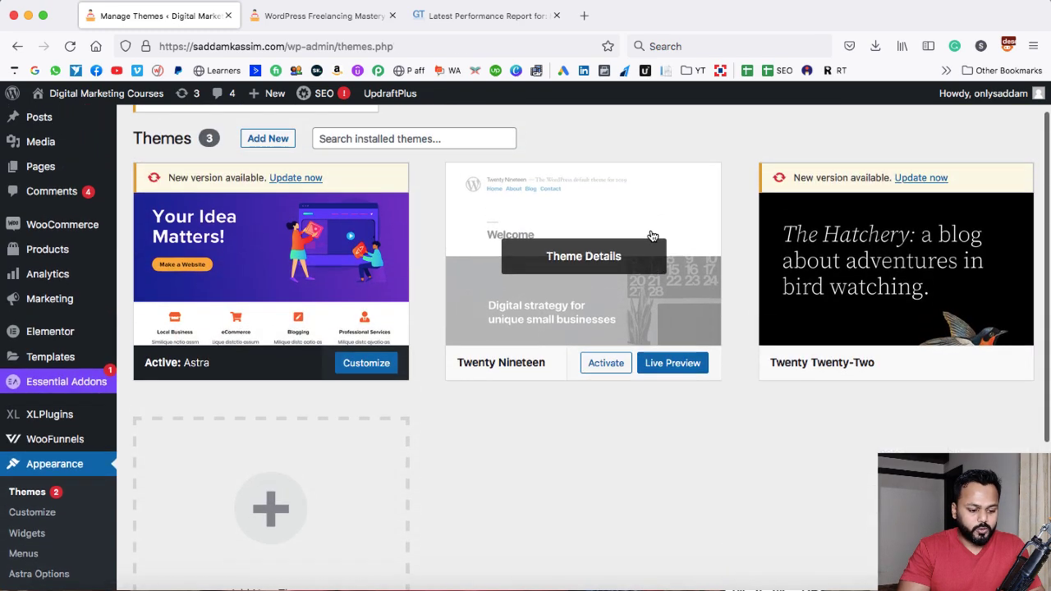
{"action": "left_click", "coordinate": [583, 257]}
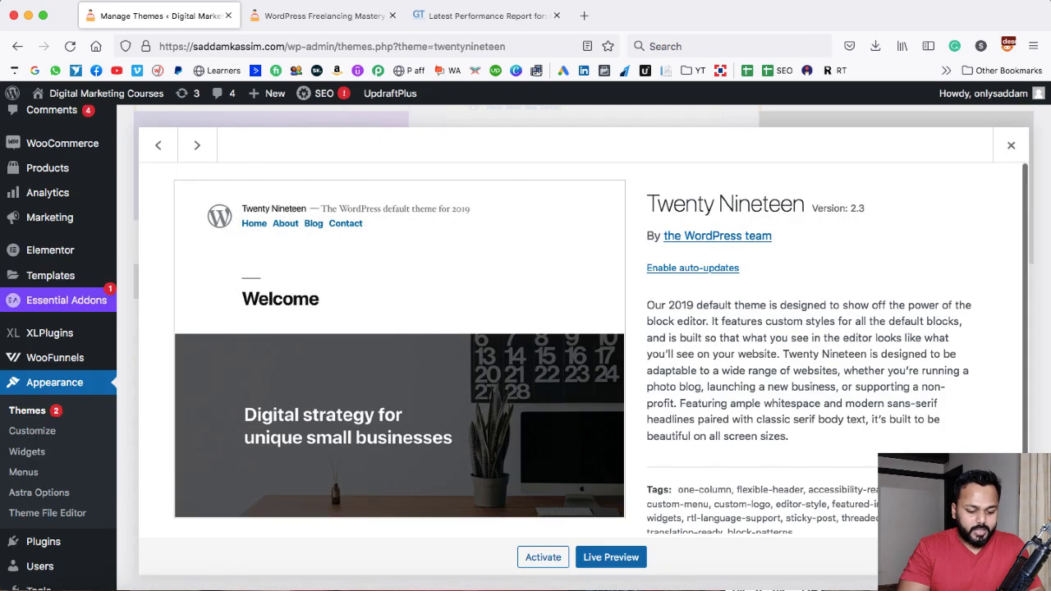
{"action": "left_click", "coordinate": [1003, 557]}
{"action": "left_click", "coordinate": [630, 369]}
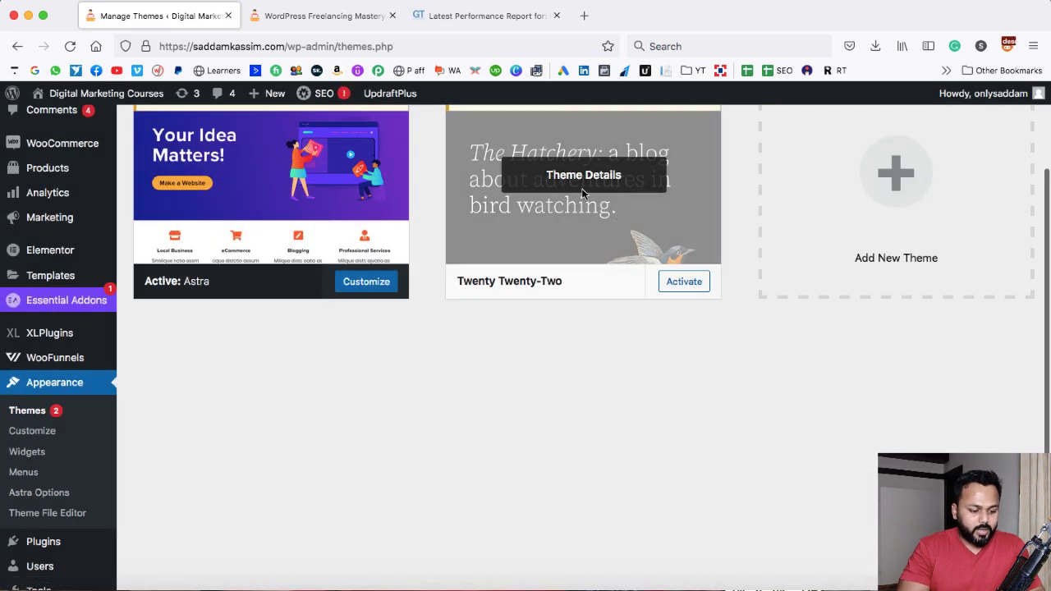
Delete the inactive Twenty Twenty-Two theme
{"action": "left_click", "coordinate": [581, 192]}
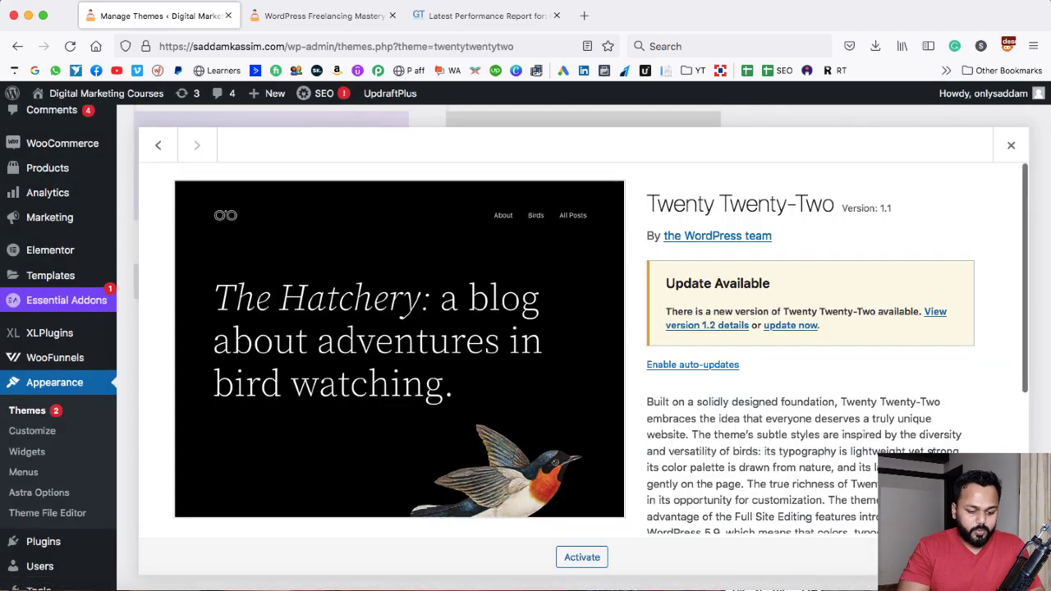
{"action": "left_click", "coordinate": [1003, 557]}
{"action": "left_click", "coordinate": [631, 371]}
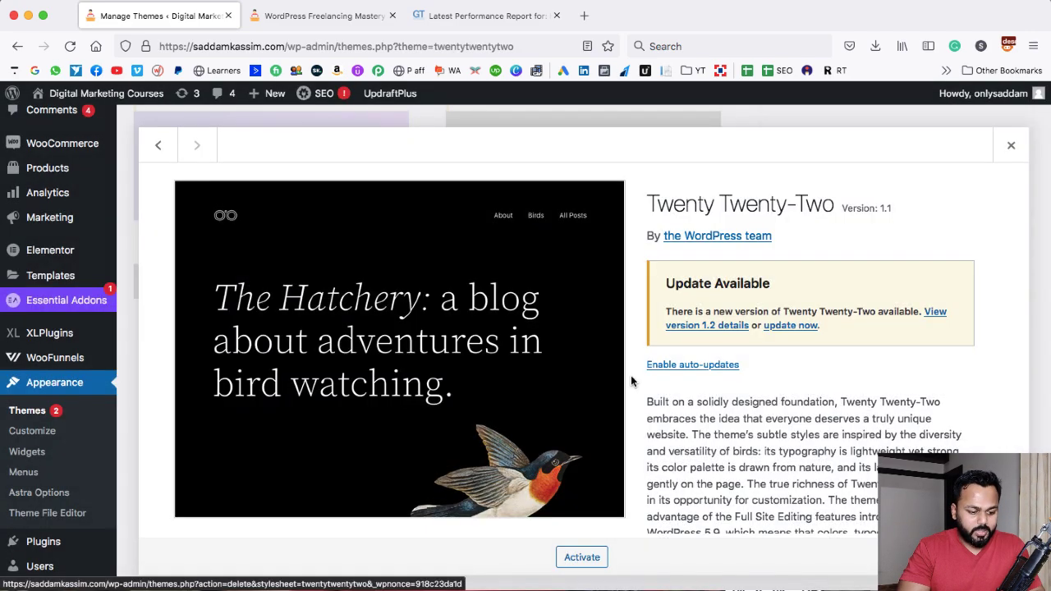
Open the Installed Plugins page
{"action": "scroll", "coordinate": [525, 347], "scroll_direction": "up", "scroll_amount": 3}
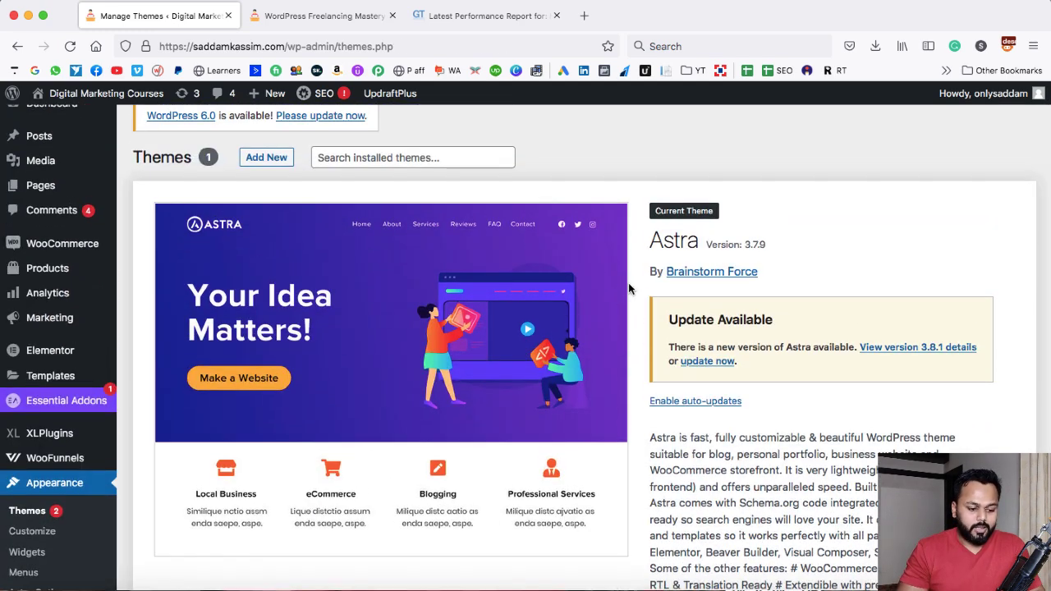
{"action": "scroll", "coordinate": [628, 283], "scroll_direction": "up", "scroll_amount": 1}
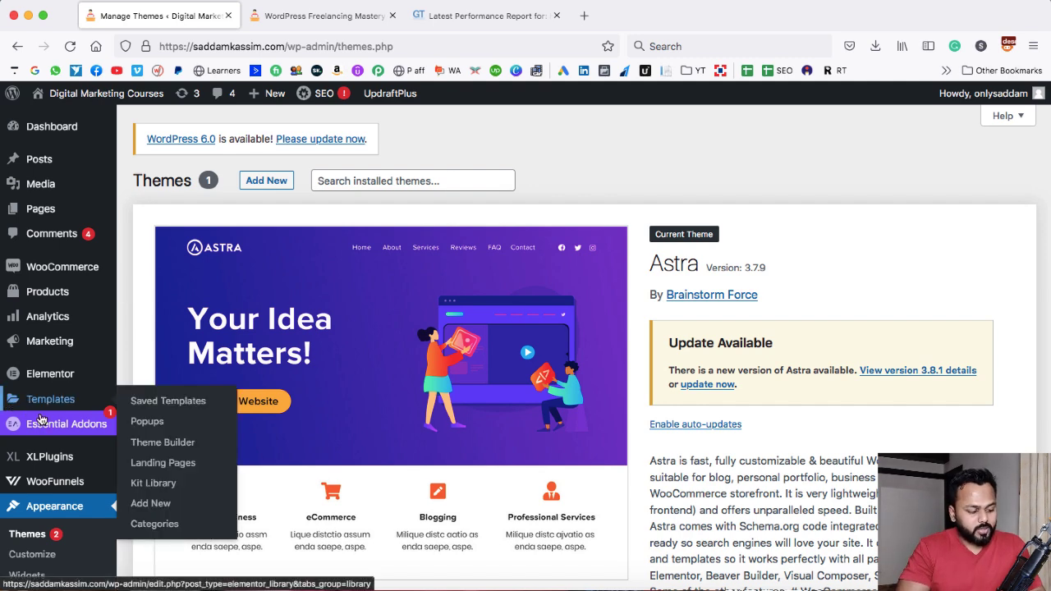
{"action": "scroll", "coordinate": [54, 431], "scroll_direction": "down", "scroll_amount": 3}
{"action": "scroll", "coordinate": [54, 431], "scroll_direction": "down", "scroll_amount": 3}
{"action": "mouse_move", "coordinate": [33, 392]}
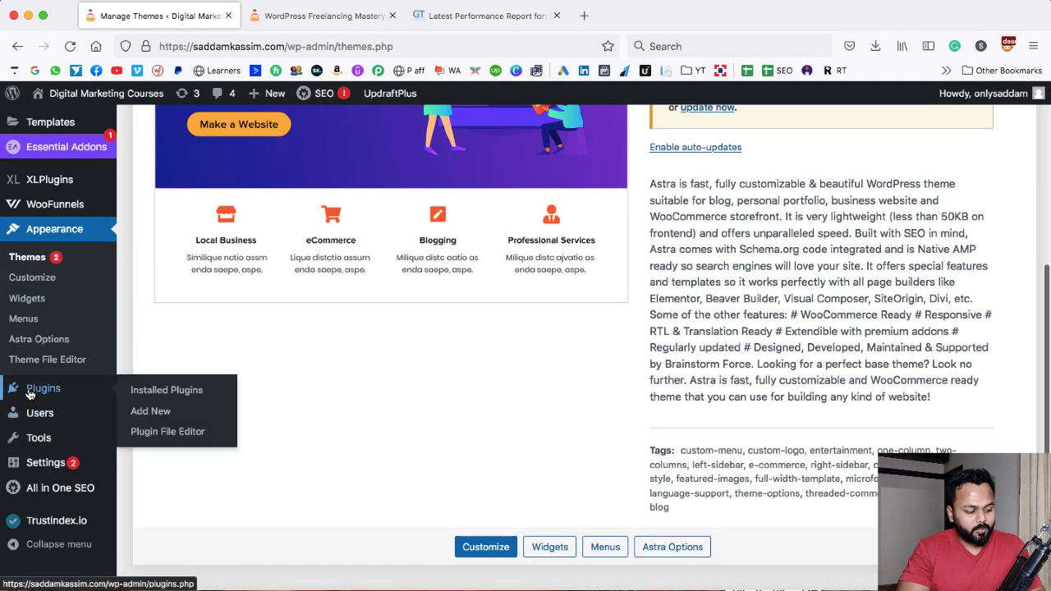
{"action": "left_click", "coordinate": [165, 391]}
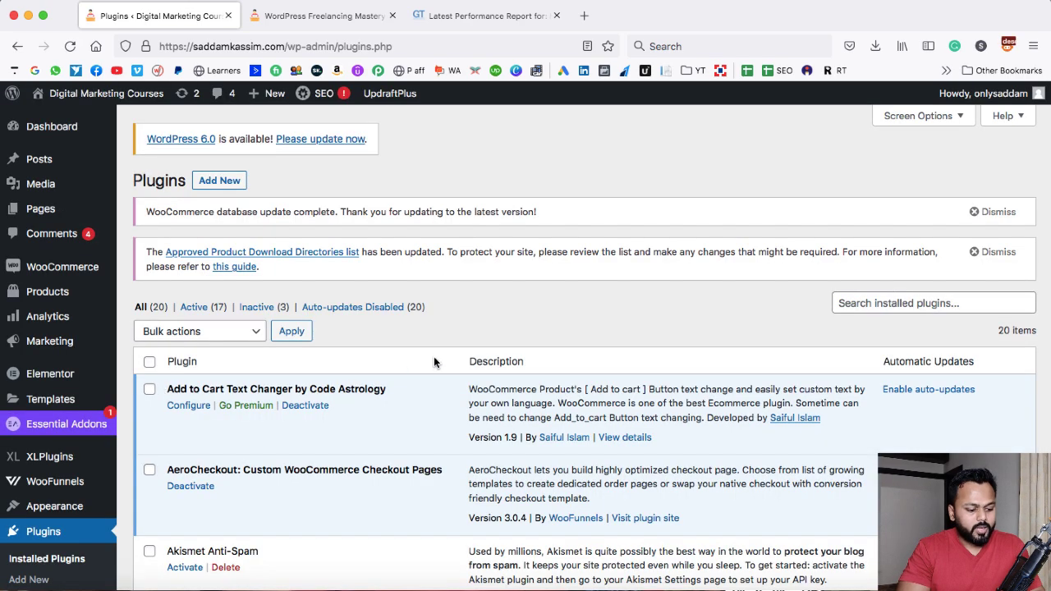
Bulk-delete the inactive Jetpack, bbPress and Akismet Anti-Spam plugins from the installed plugins list
{"action": "scroll", "coordinate": [434, 363], "scroll_direction": "down", "scroll_amount": 2}
{"action": "scroll", "coordinate": [441, 347], "scroll_direction": "down", "scroll_amount": 1}
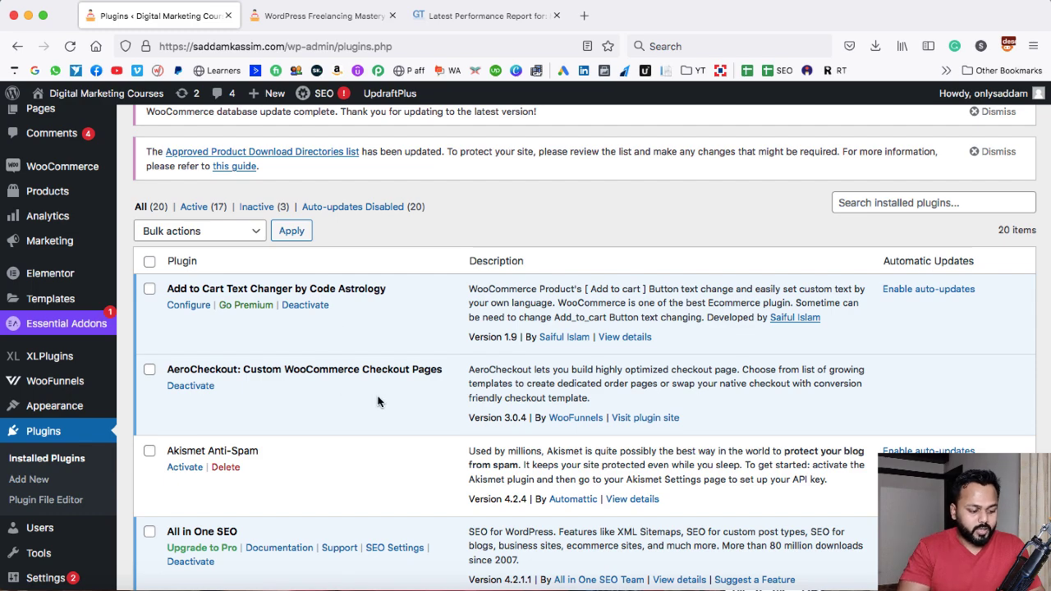
{"action": "scroll", "coordinate": [445, 401], "scroll_direction": "down", "scroll_amount": 4}
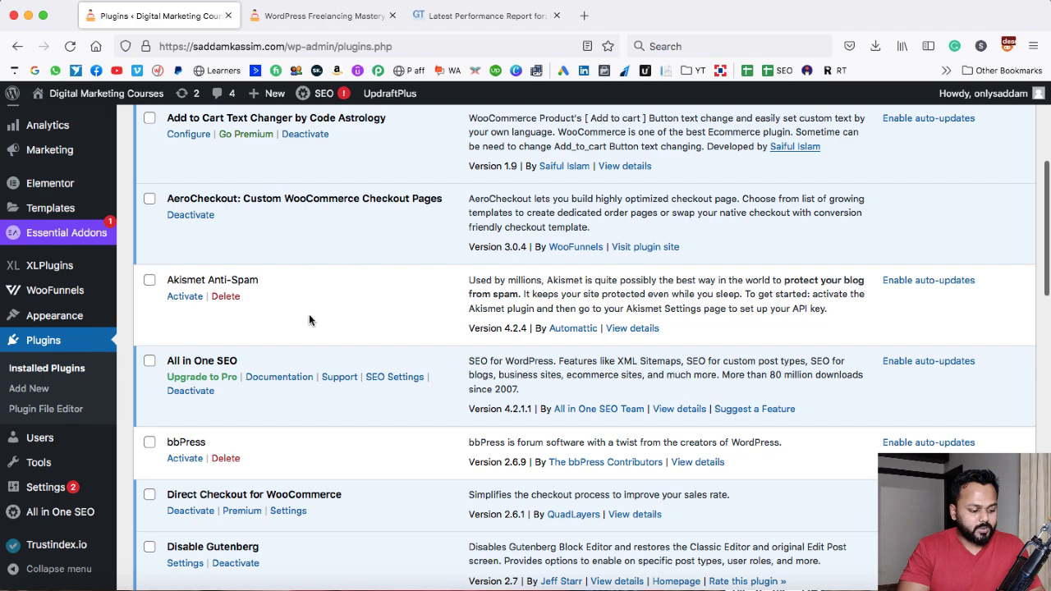
{"action": "scroll", "coordinate": [247, 310], "scroll_direction": "down", "scroll_amount": 4}
{"action": "scroll", "coordinate": [261, 273], "scroll_direction": "down", "scroll_amount": 9}
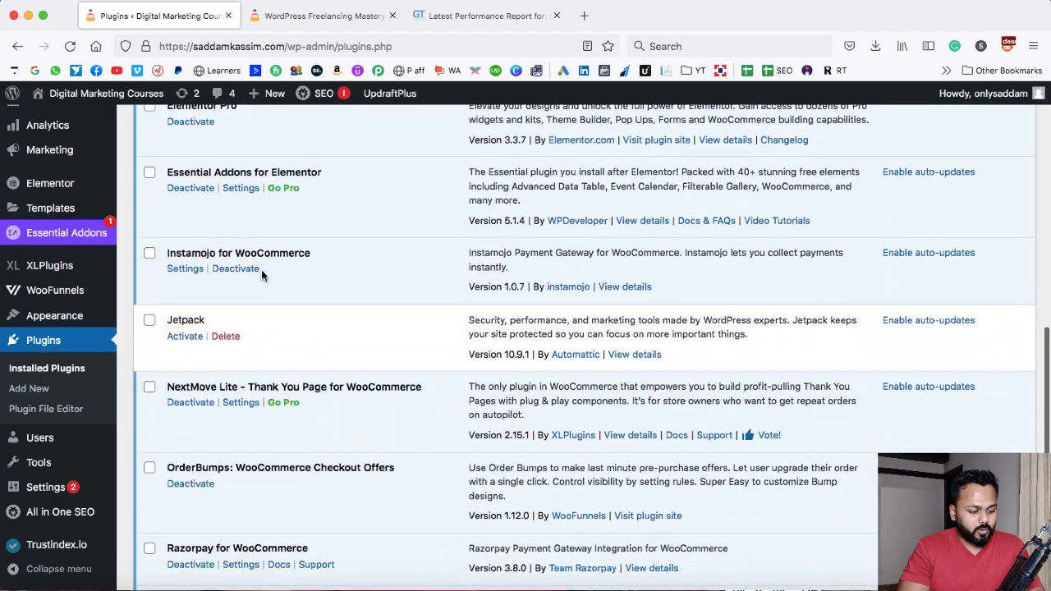
{"action": "scroll", "coordinate": [251, 331], "scroll_direction": "down", "scroll_amount": 9}
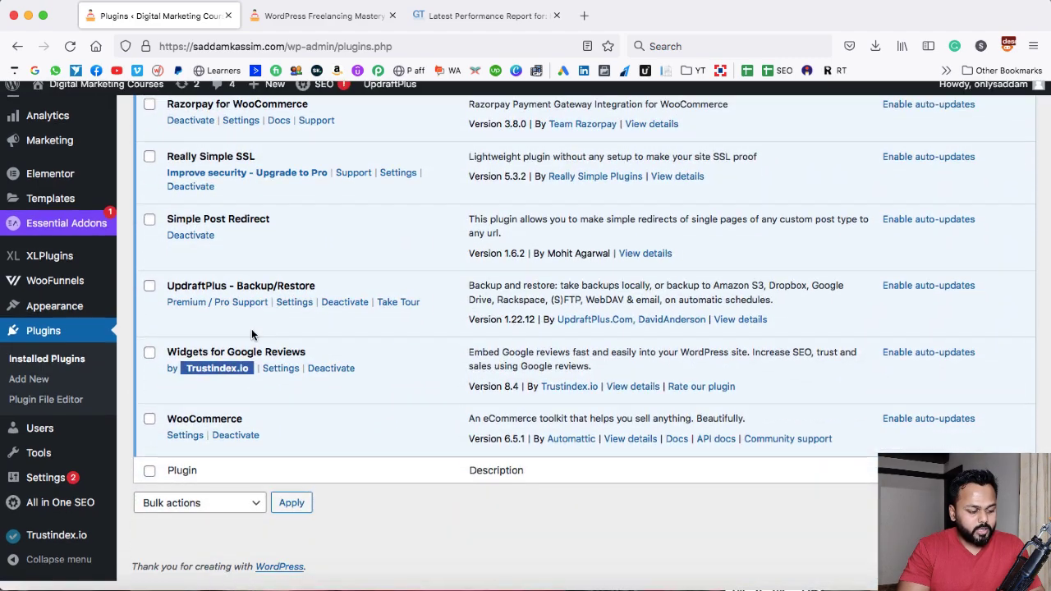
{"action": "scroll", "coordinate": [251, 334], "scroll_direction": "up", "scroll_amount": 10}
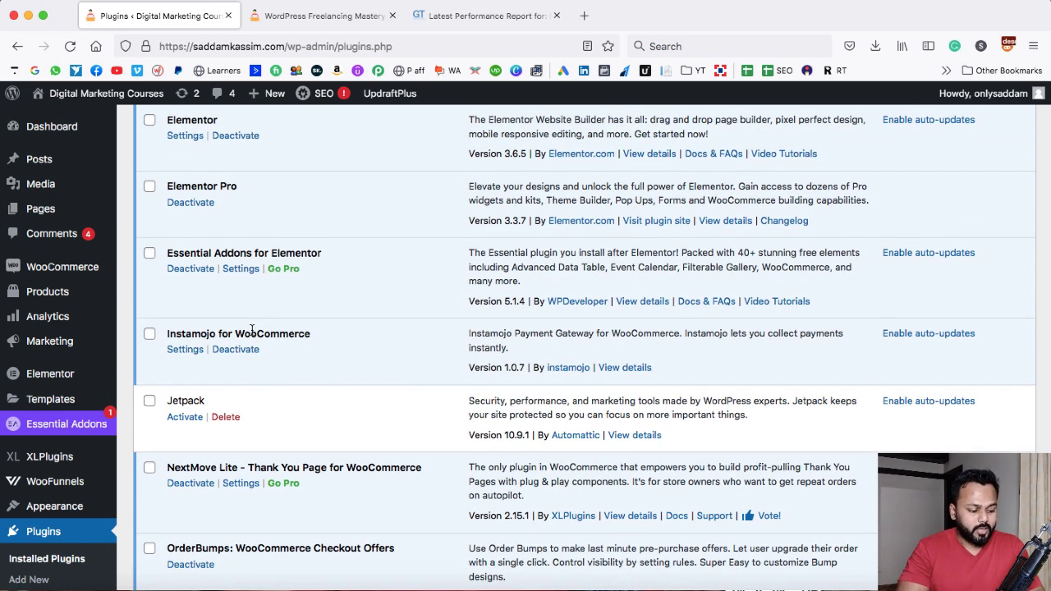
{"action": "left_click", "coordinate": [149, 401]}
{"action": "scroll", "coordinate": [241, 358], "scroll_direction": "up", "scroll_amount": 3}
{"action": "scroll", "coordinate": [241, 359], "scroll_direction": "up", "scroll_amount": 3}
{"action": "left_click", "coordinate": [150, 271]}
{"action": "scroll", "coordinate": [149, 246], "scroll_direction": "up", "scroll_amount": 2}
{"action": "left_click", "coordinate": [149, 209]}
{"action": "scroll", "coordinate": [164, 218], "scroll_direction": "up", "scroll_amount": 5}
{"action": "left_click", "coordinate": [194, 223]}
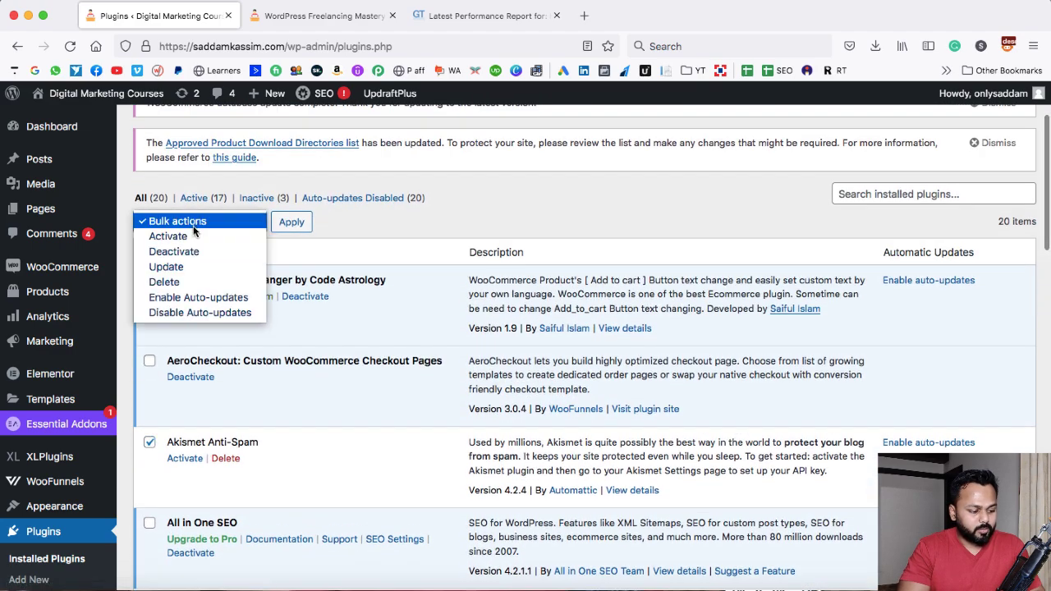
{"action": "left_click", "coordinate": [189, 281]}
{"action": "left_click", "coordinate": [291, 222]}
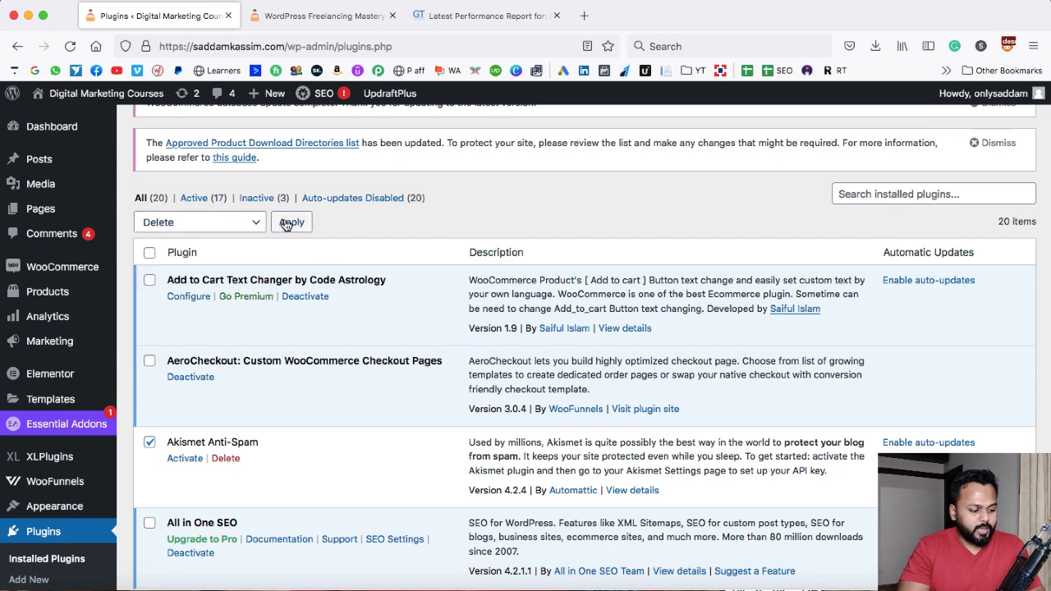
{"action": "left_click", "coordinate": [630, 363]}
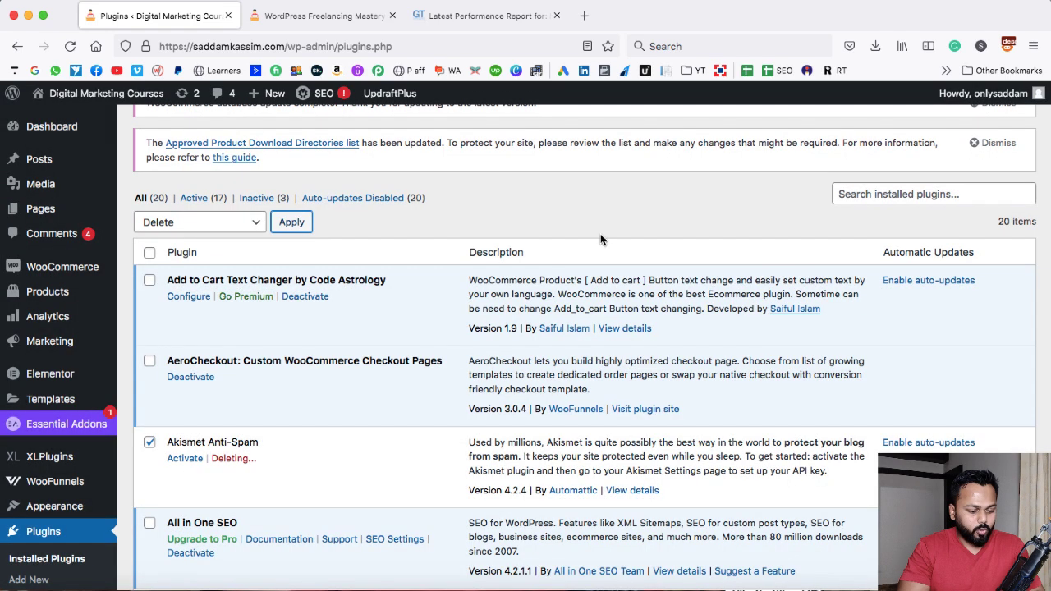
Open imagecompressor.com in a new browser tab
{"action": "scroll", "coordinate": [414, 419], "scroll_direction": "down", "scroll_amount": 3}
{"action": "scroll", "coordinate": [417, 440], "scroll_direction": "down", "scroll_amount": 5}
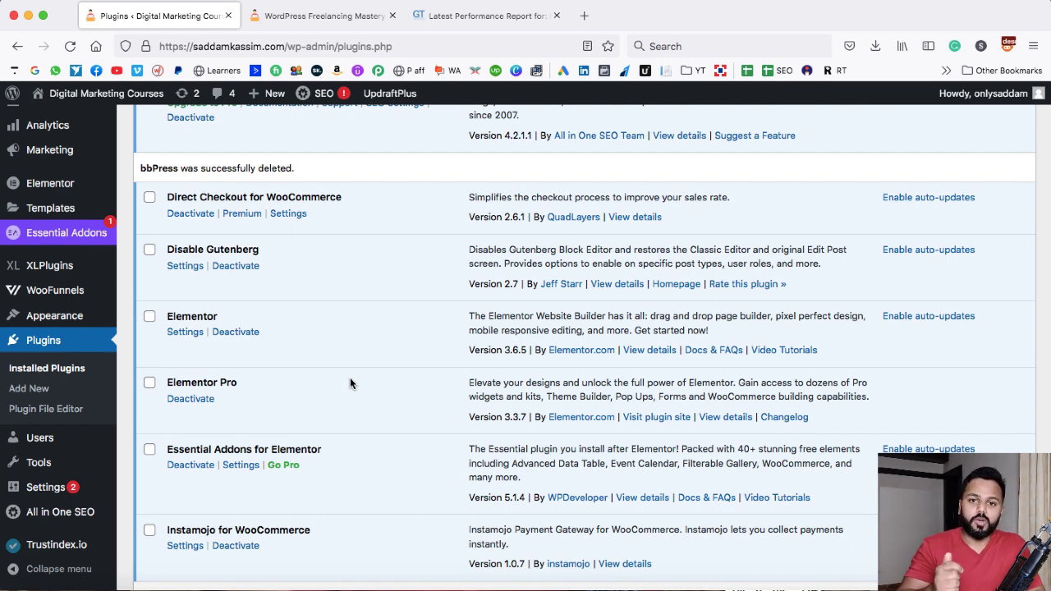
{"action": "left_click", "coordinate": [584, 16]}
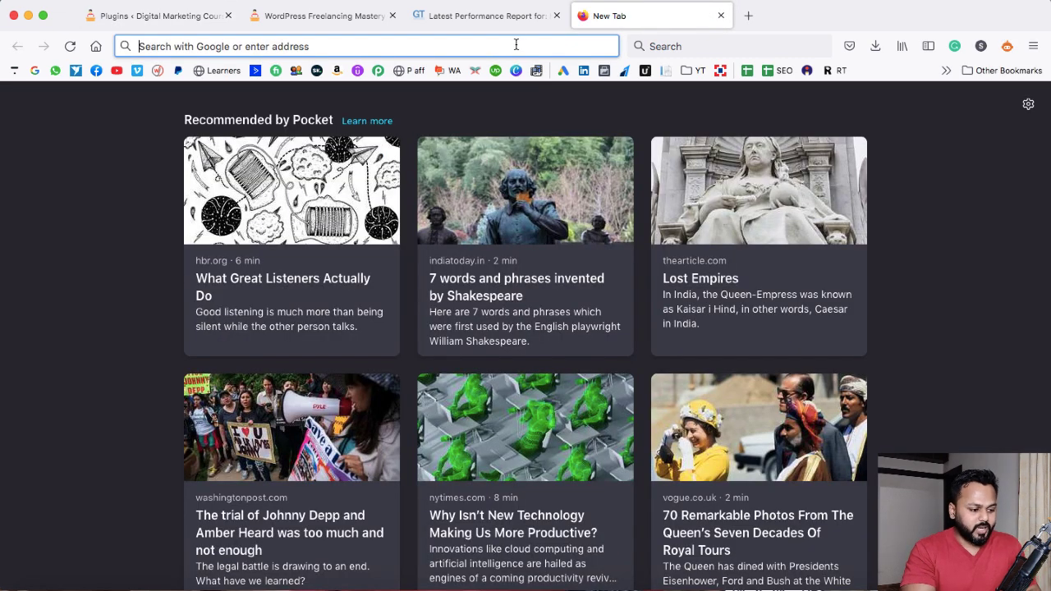
{"action": "type", "text": "imagecompressor.com/"}
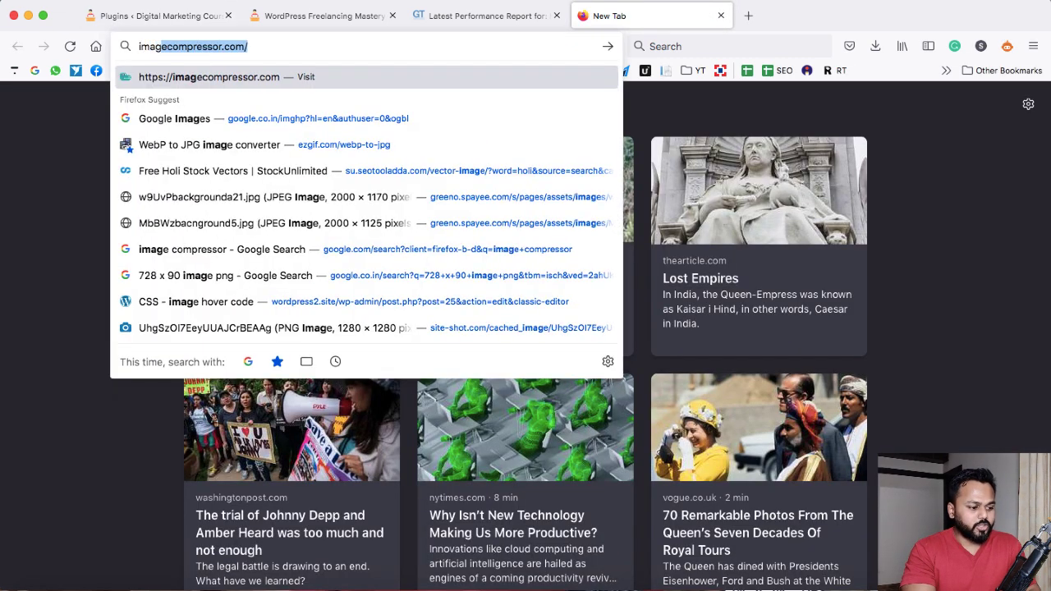
{"action": "key", "text": "Right"}
{"action": "key", "text": "Return"}
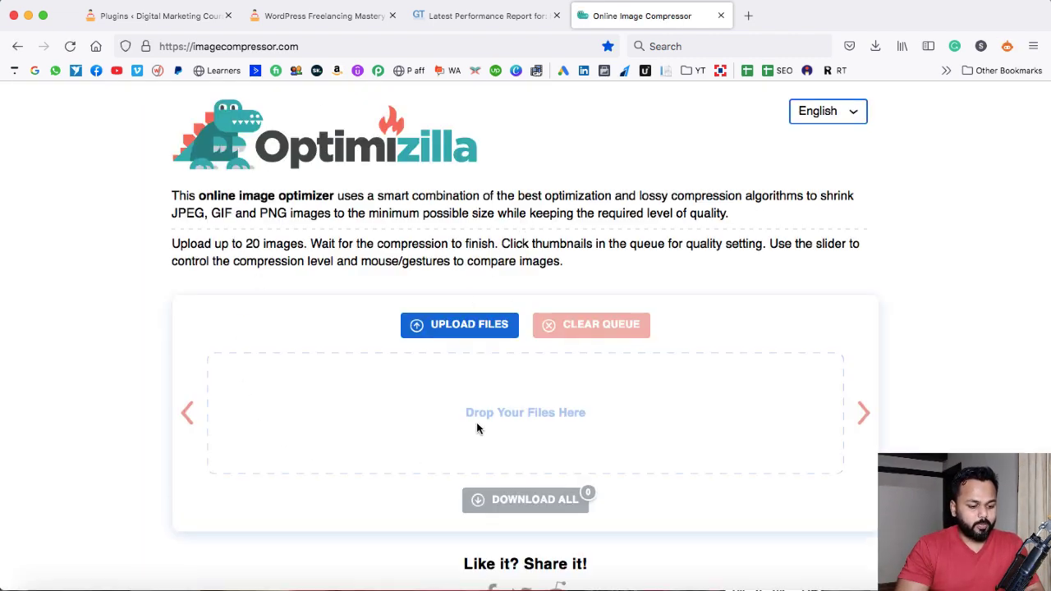
Upload manicure.jpg from the Desktop to the Optimizilla compressor
{"action": "left_click", "coordinate": [463, 325]}
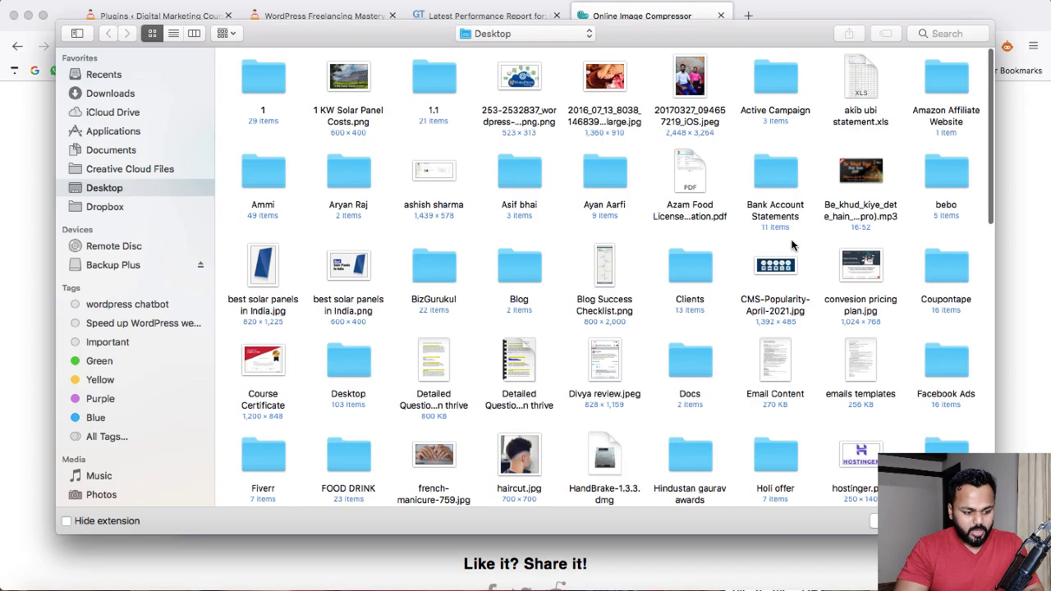
{"action": "scroll", "coordinate": [532, 307], "scroll_direction": "down", "scroll_amount": 5}
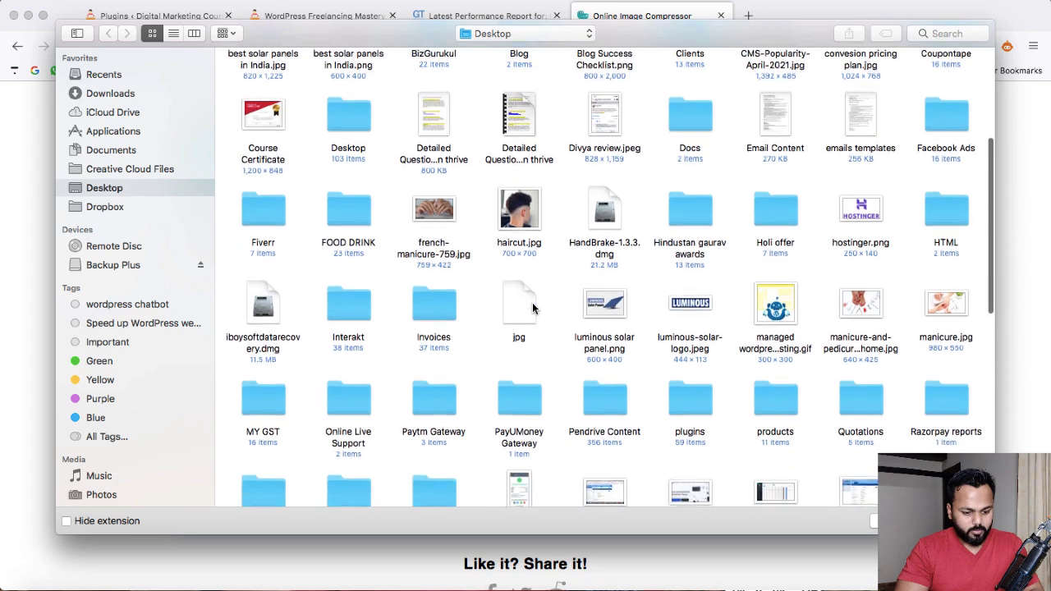
{"action": "left_click", "coordinate": [941, 279]}
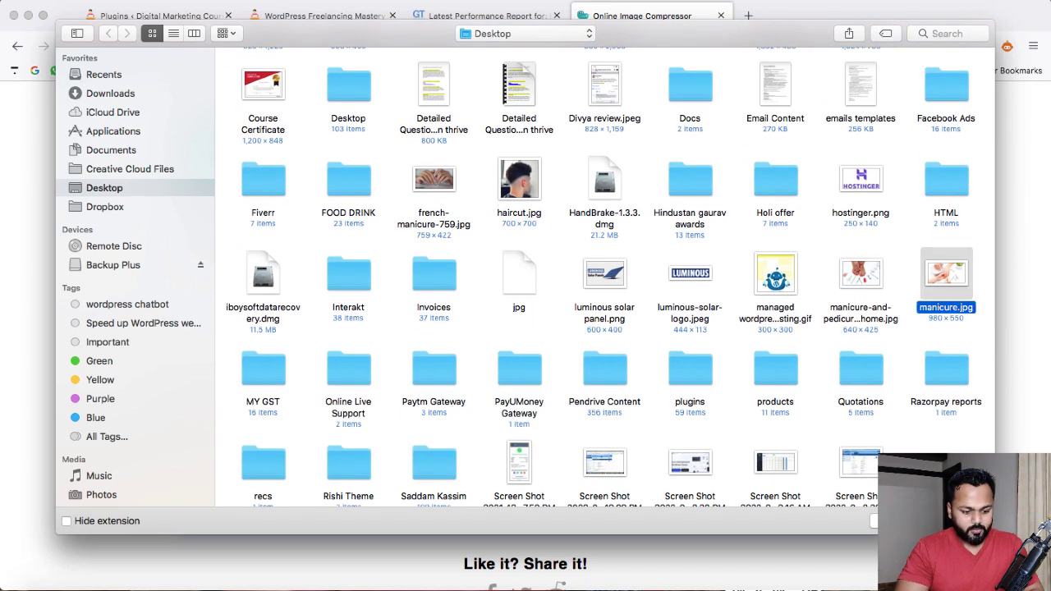
{"action": "key", "text": "Return"}
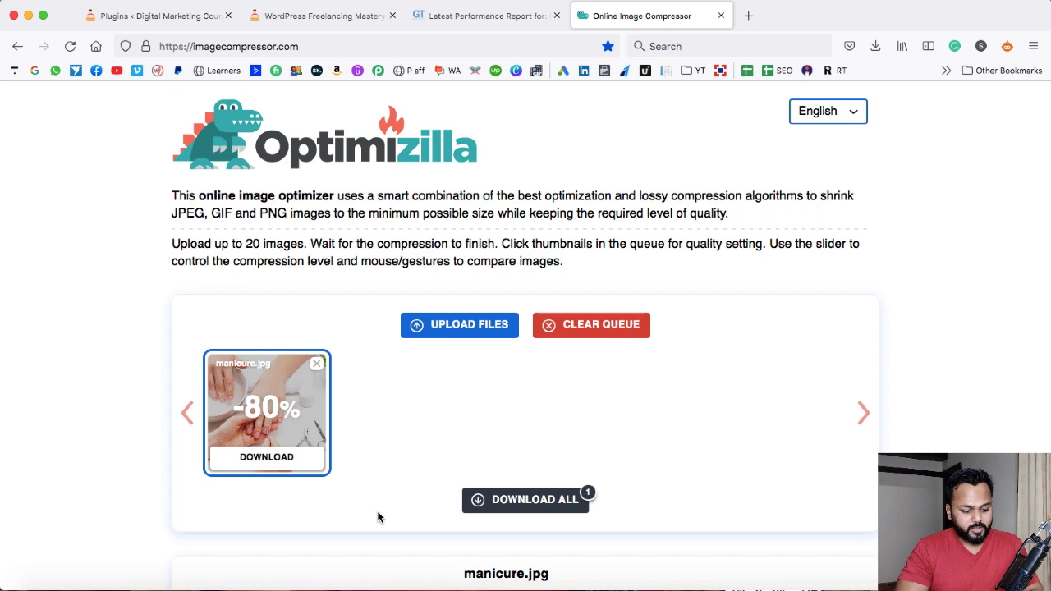
Download the compressed image to the Desktop as manicure-min and preview it
{"action": "left_click", "coordinate": [265, 458]}
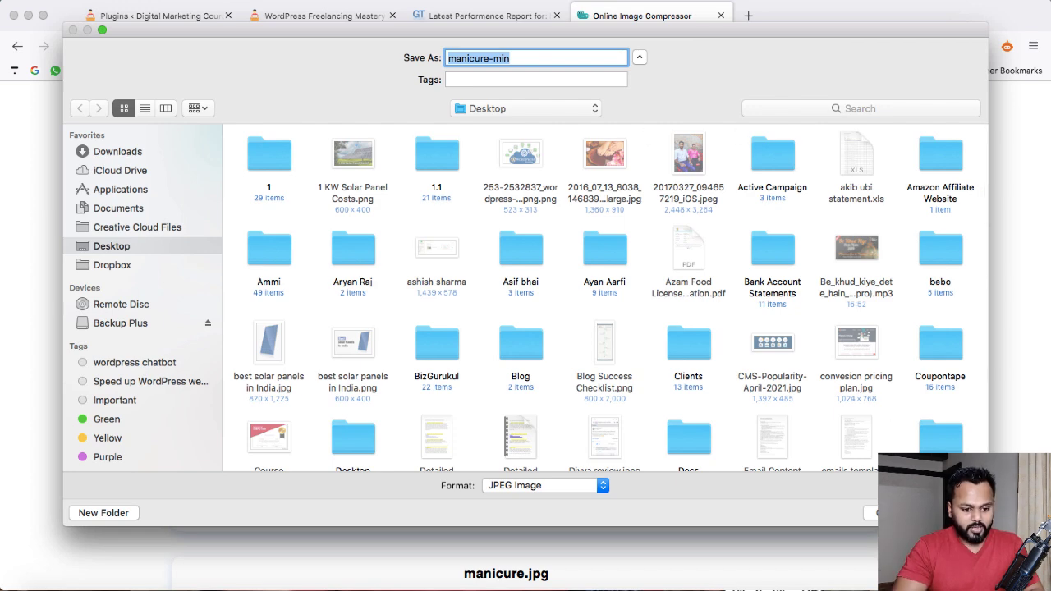
{"action": "key", "text": "Return"}
{"action": "left_click", "coordinate": [753, 90]}
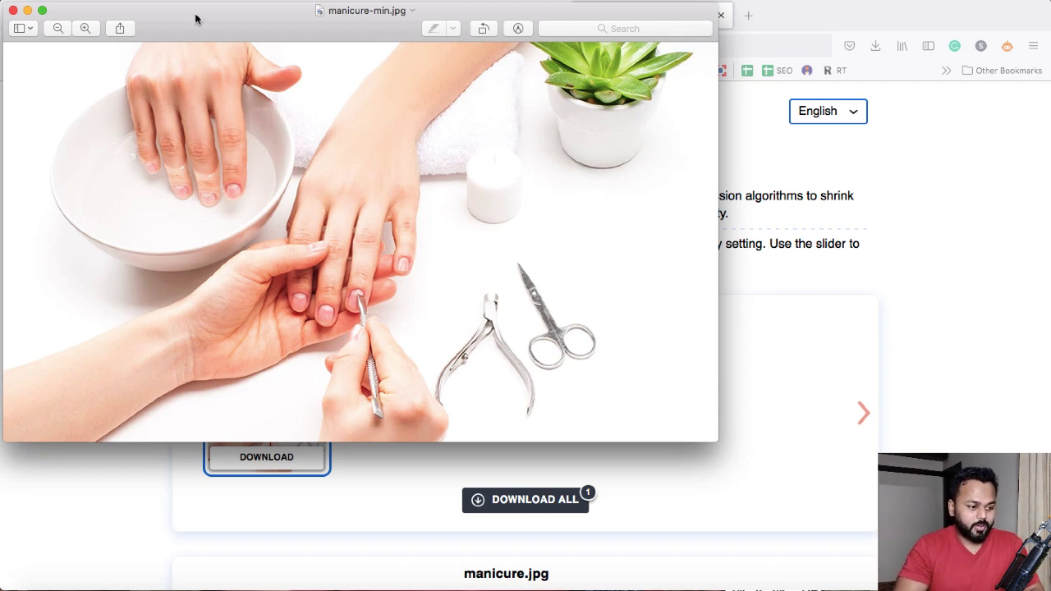
{"action": "left_click", "coordinate": [13, 10]}
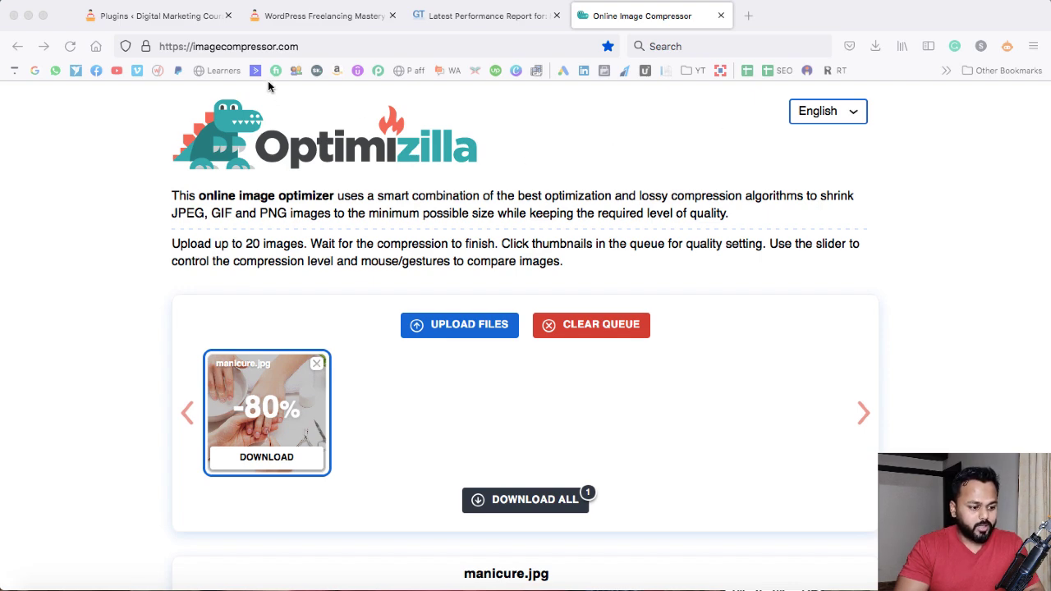
Return to the Installed Plugins tab and review the remaining plugins, highlighting UpdraftPlus - Backup/Restore
{"action": "left_click", "coordinate": [209, 18]}
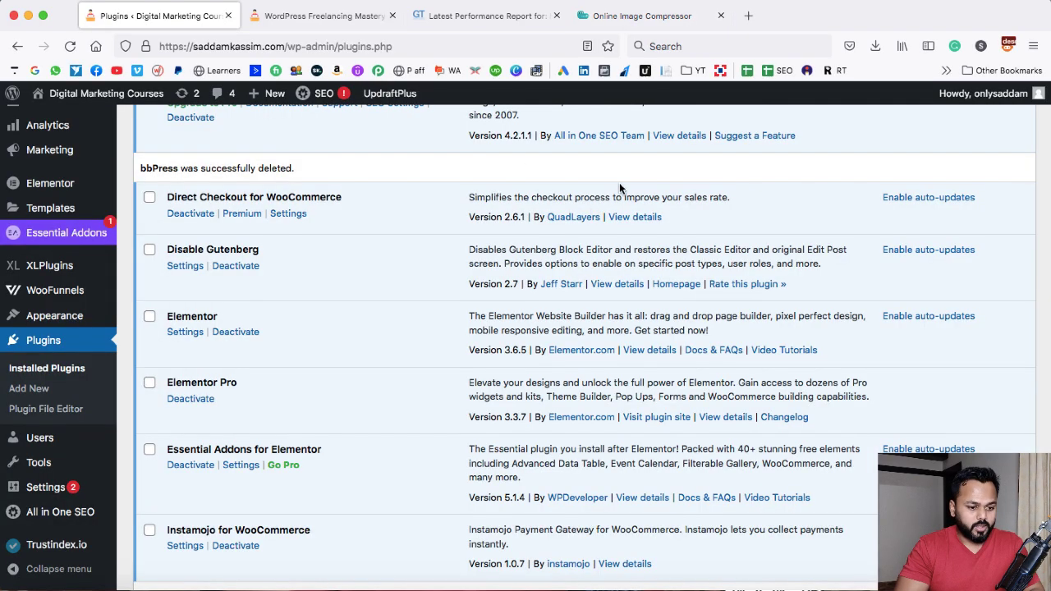
{"action": "left_click", "coordinate": [665, 18]}
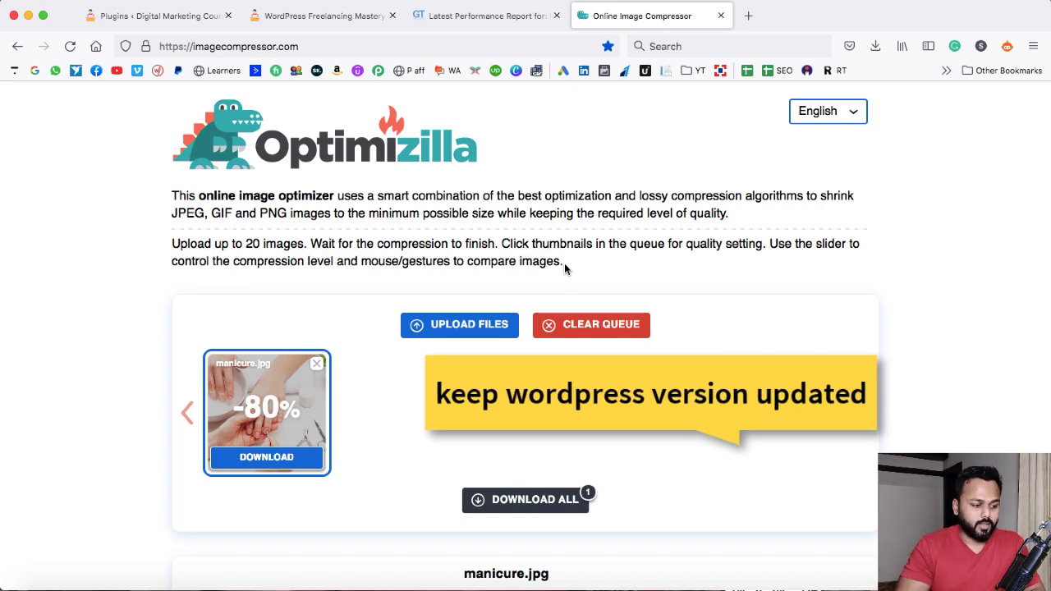
{"action": "left_click", "coordinate": [181, 18]}
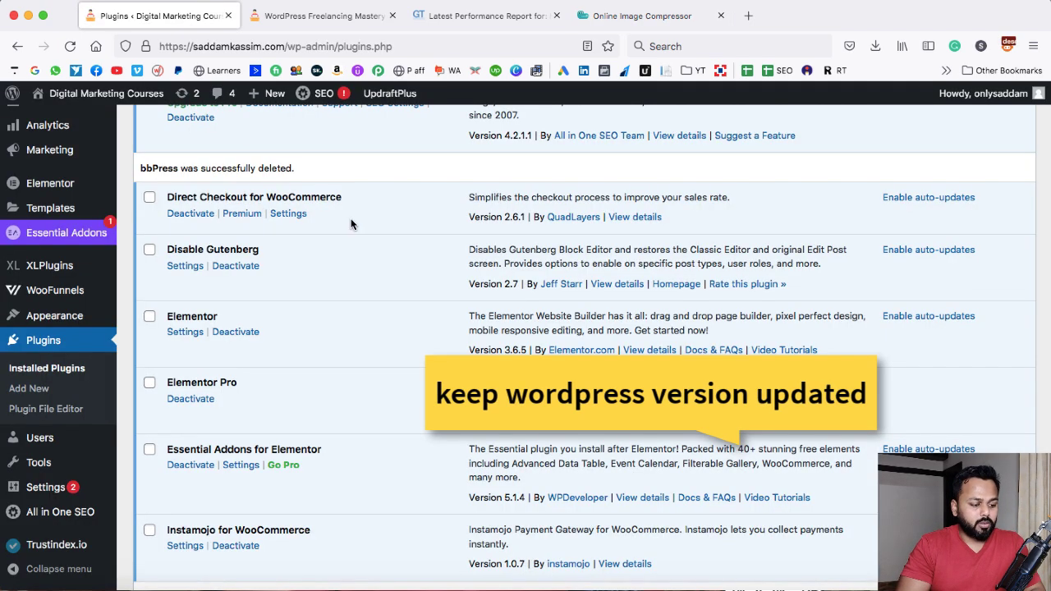
{"action": "scroll", "coordinate": [351, 224], "scroll_direction": "up", "scroll_amount": 10}
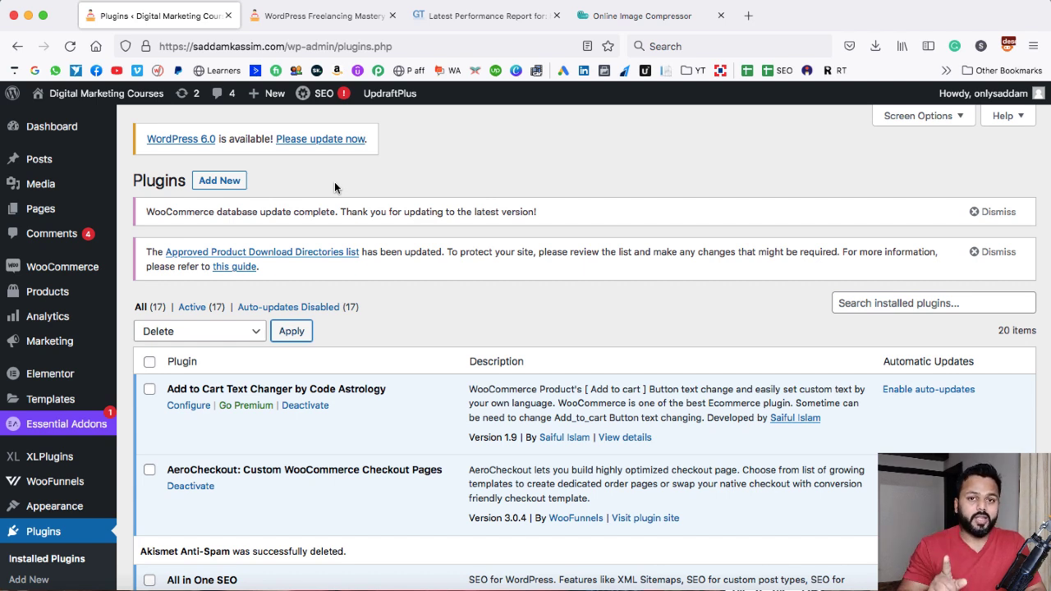
{"action": "scroll", "coordinate": [380, 316], "scroll_direction": "down", "scroll_amount": 15}
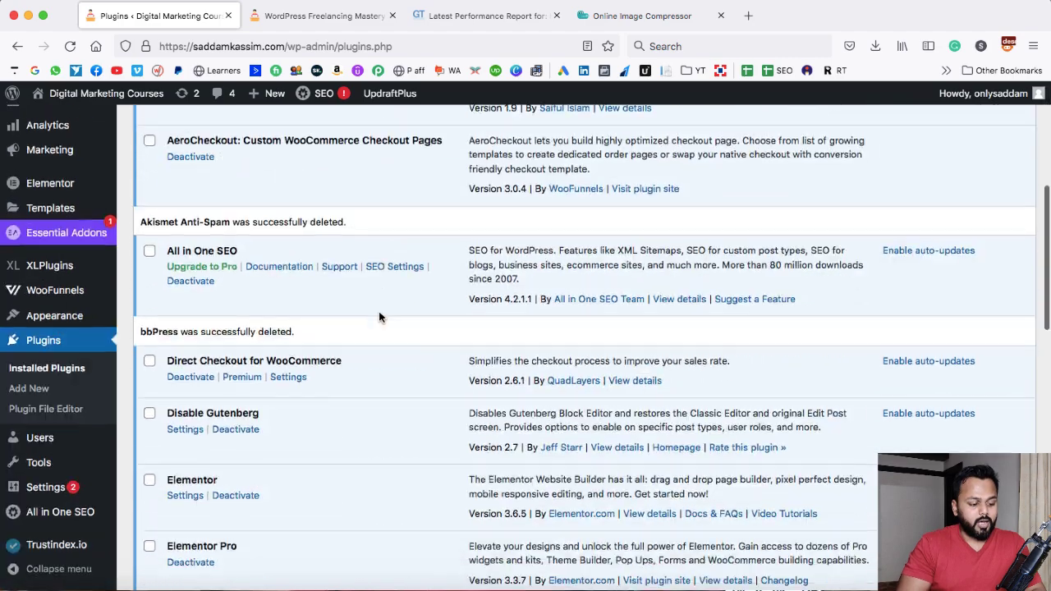
{"action": "scroll", "coordinate": [379, 313], "scroll_direction": "down", "scroll_amount": 2}
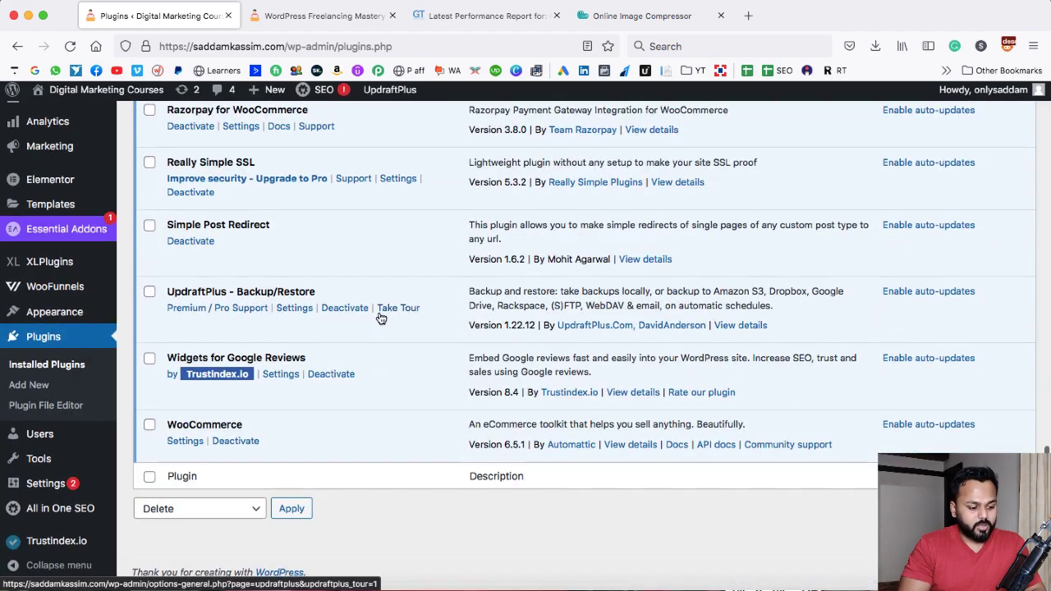
{"action": "left_click_drag", "start_coordinate": [166, 295], "coordinate": [314, 295]}
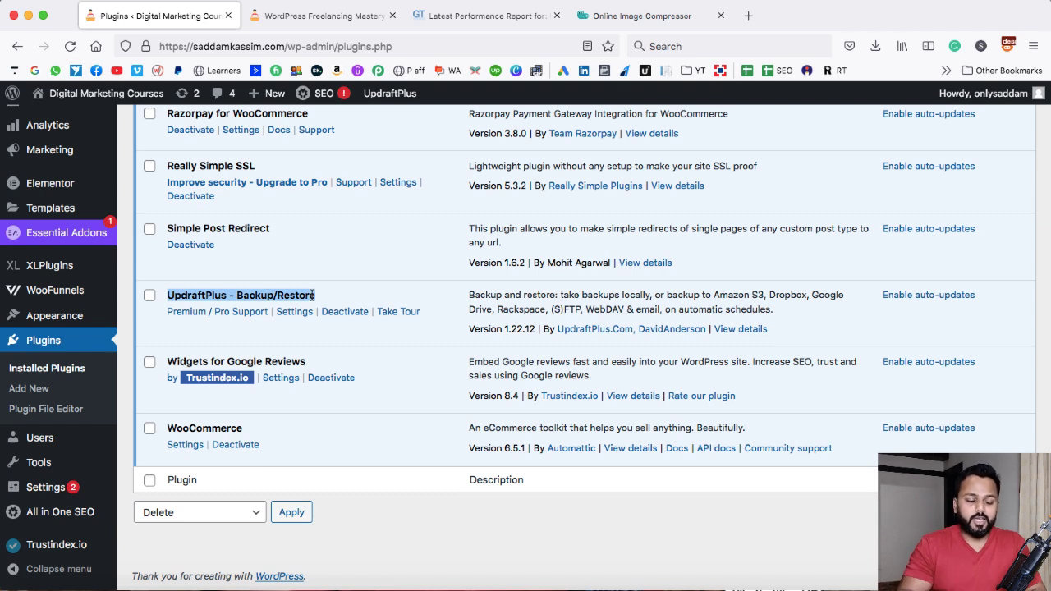
{"action": "left_click", "coordinate": [352, 296]}
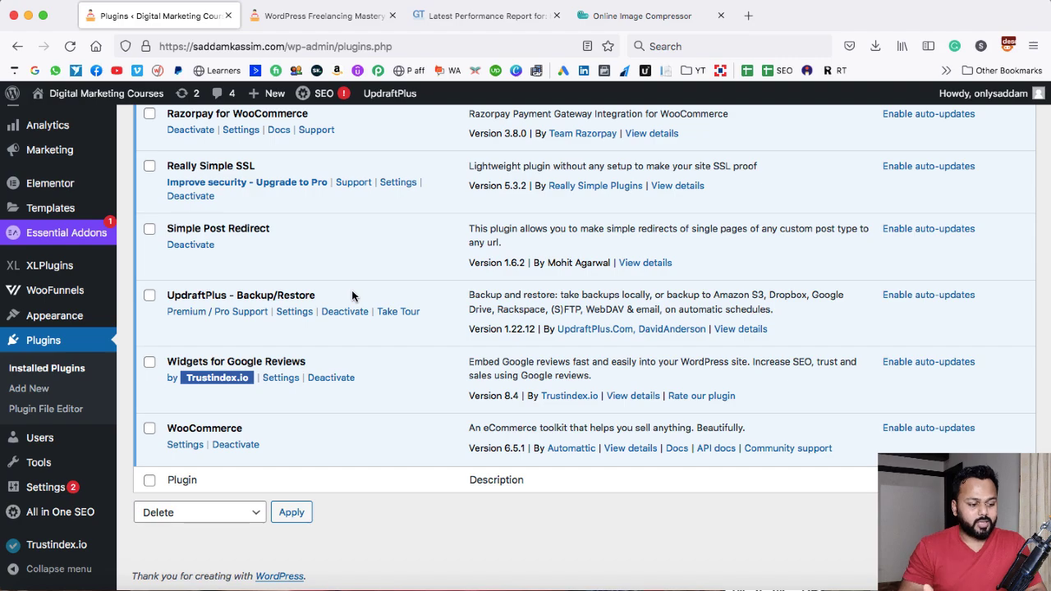
{"action": "scroll", "coordinate": [447, 258], "scroll_direction": "up", "scroll_amount": 5}
{"action": "scroll", "coordinate": [447, 258], "scroll_direction": "up", "scroll_amount": 10}
{"action": "scroll", "coordinate": [446, 258], "scroll_direction": "up", "scroll_amount": 4}
{"action": "scroll", "coordinate": [446, 258], "scroll_direction": "up", "scroll_amount": 3}
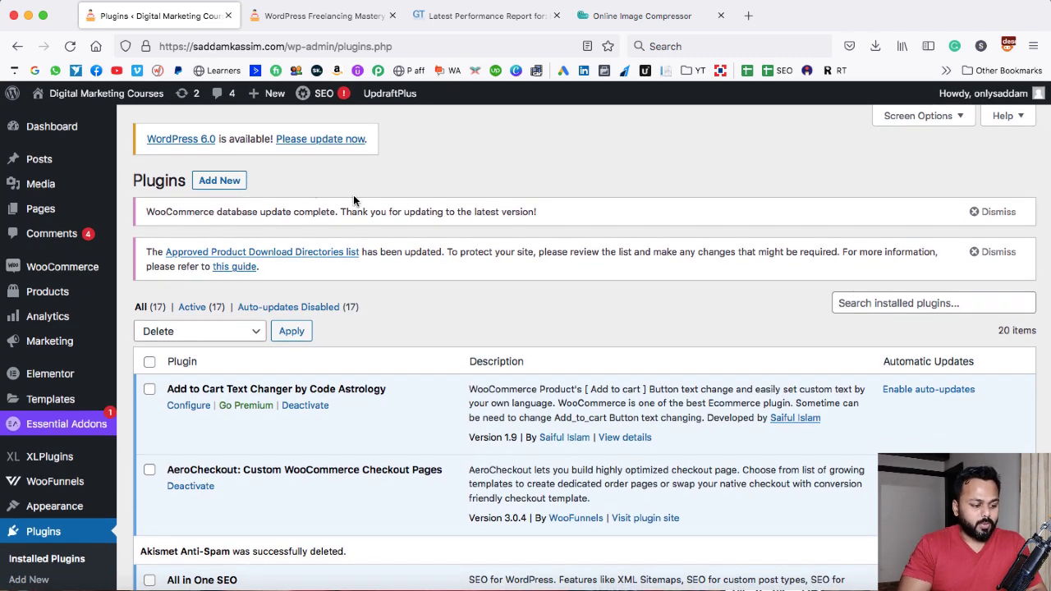
Update WordPress to version 6.0 from the WordPress Updates page
{"action": "left_click", "coordinate": [319, 144]}
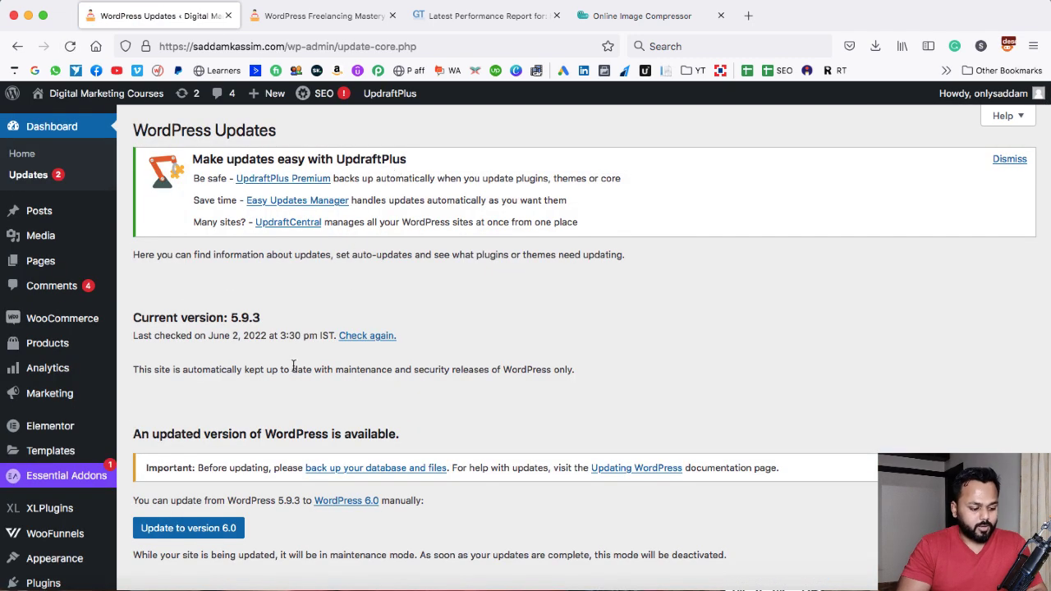
{"action": "scroll", "coordinate": [294, 353], "scroll_direction": "down", "scroll_amount": 3}
{"action": "left_click", "coordinate": [180, 401]}
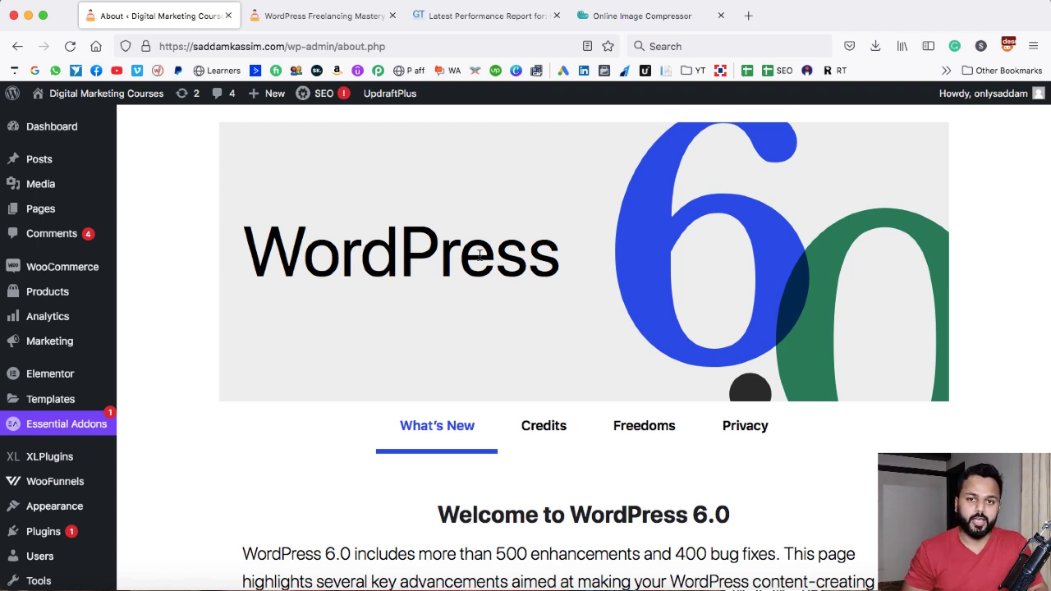
Open the Add Plugins page
{"action": "scroll", "coordinate": [190, 328], "scroll_direction": "down", "scroll_amount": 5}
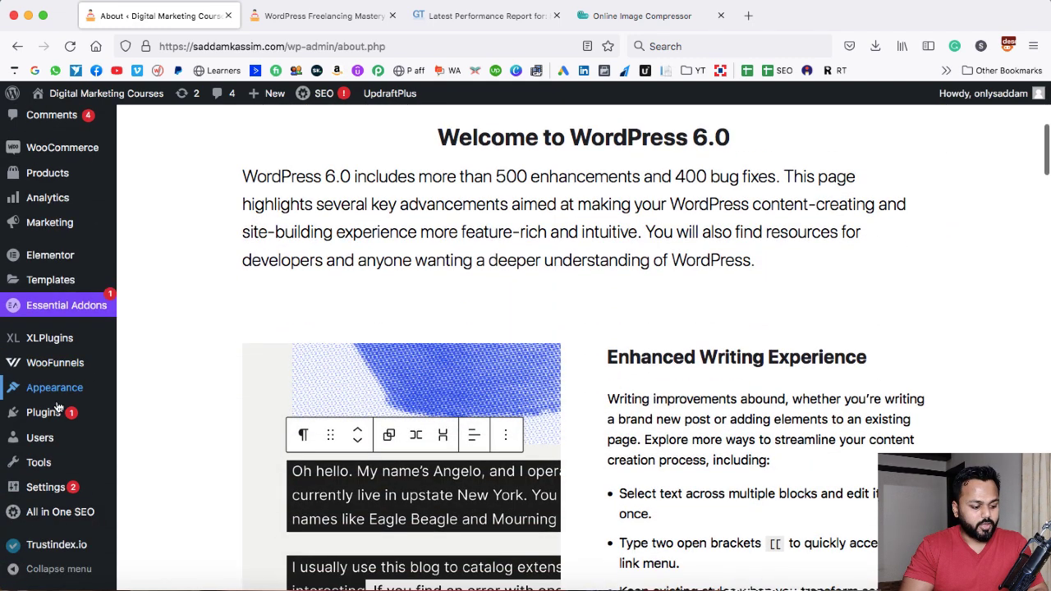
{"action": "mouse_move", "coordinate": [53, 415]}
{"action": "left_click", "coordinate": [149, 441]}
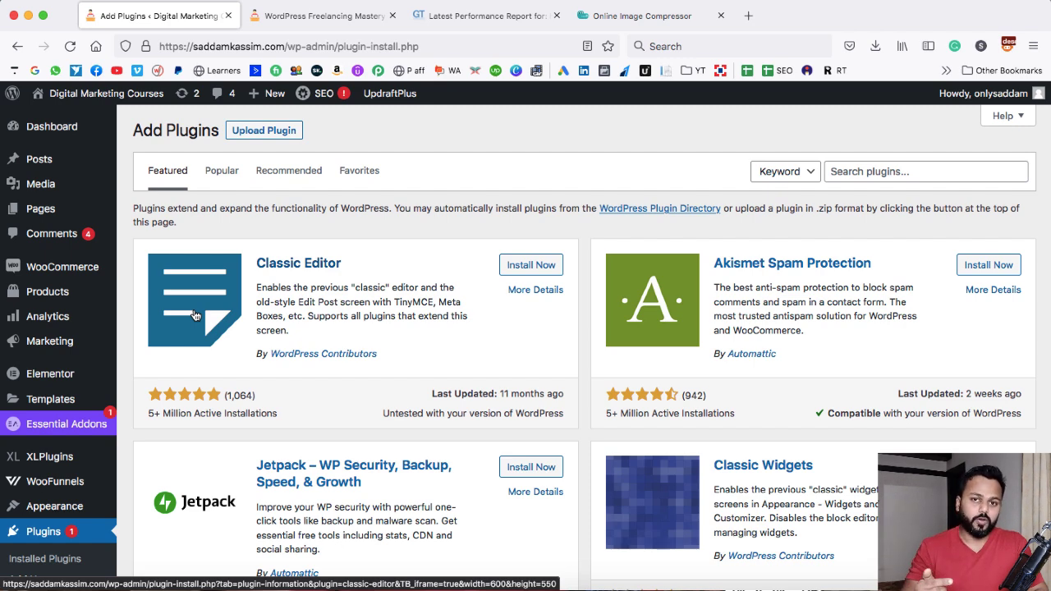
Search the plugin directory for wp optimize and highlight WP-Optimize's active installations
{"action": "left_click", "coordinate": [862, 170]}
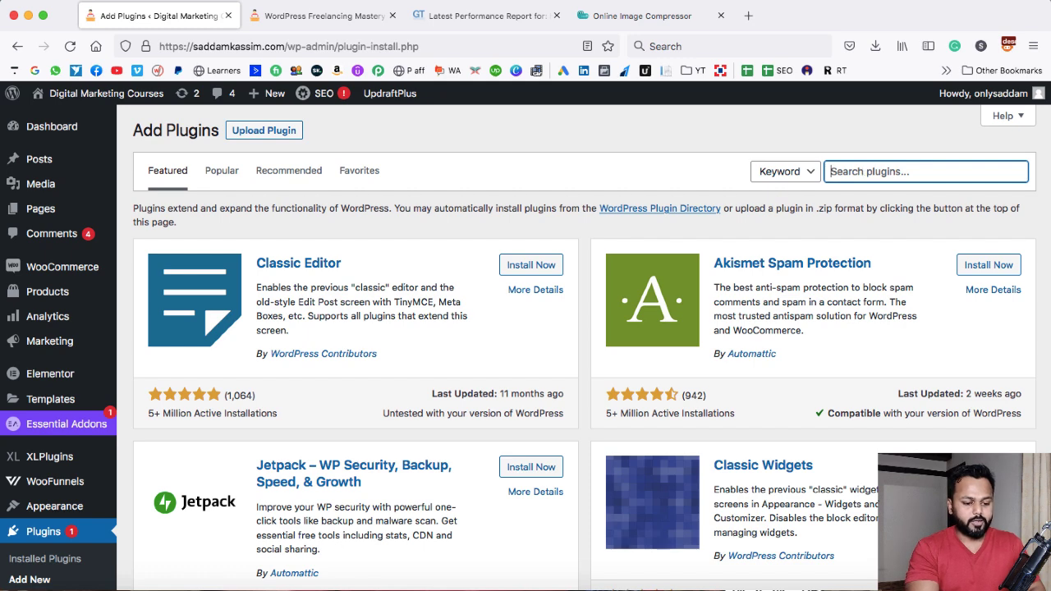
{"action": "type", "text": "wp optimize"}
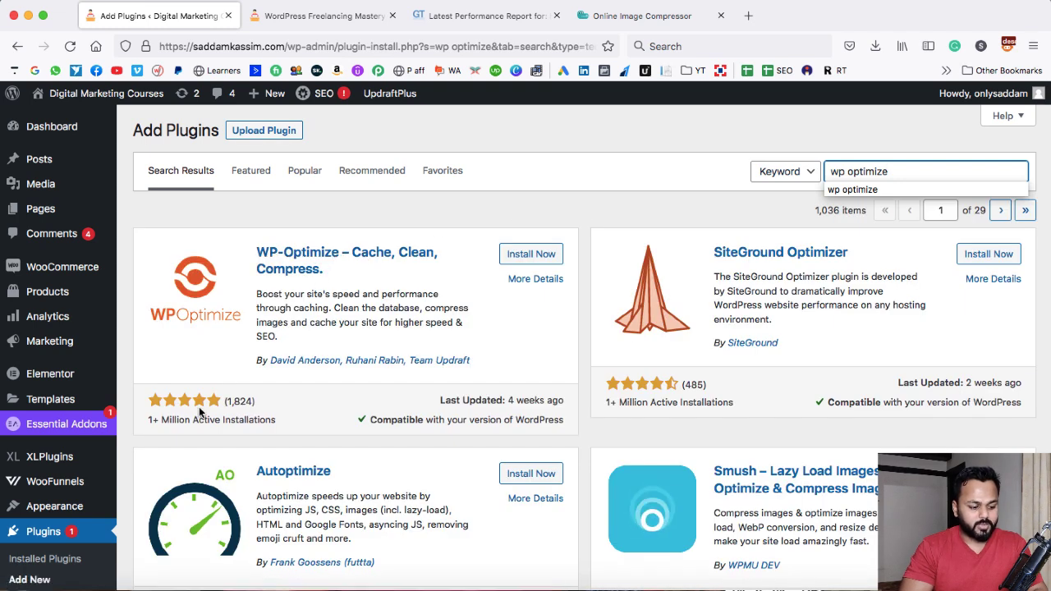
{"action": "left_click_drag", "start_coordinate": [150, 421], "coordinate": [272, 421]}
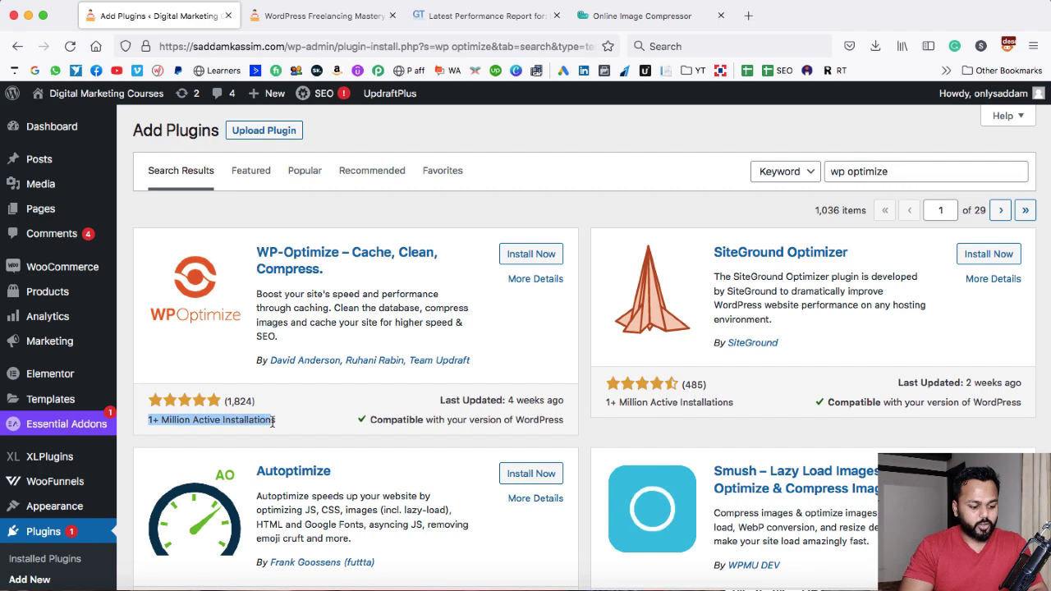
Install and activate the WP-Optimize – Cache, Clean, Compress plugin
{"action": "left_click", "coordinate": [274, 422]}
{"action": "left_click", "coordinate": [538, 253]}
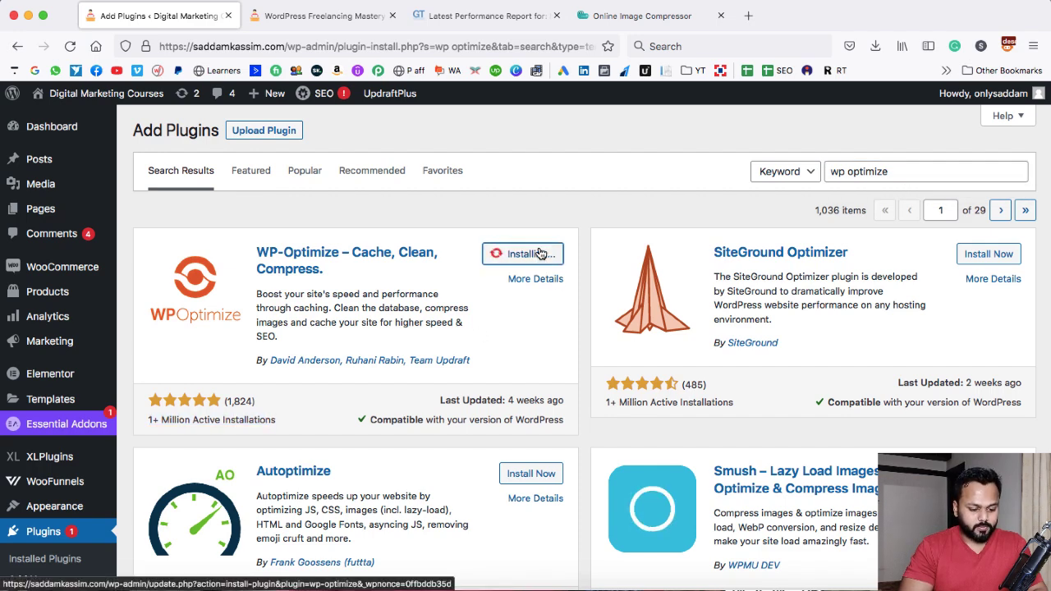
{"action": "left_click", "coordinate": [538, 254]}
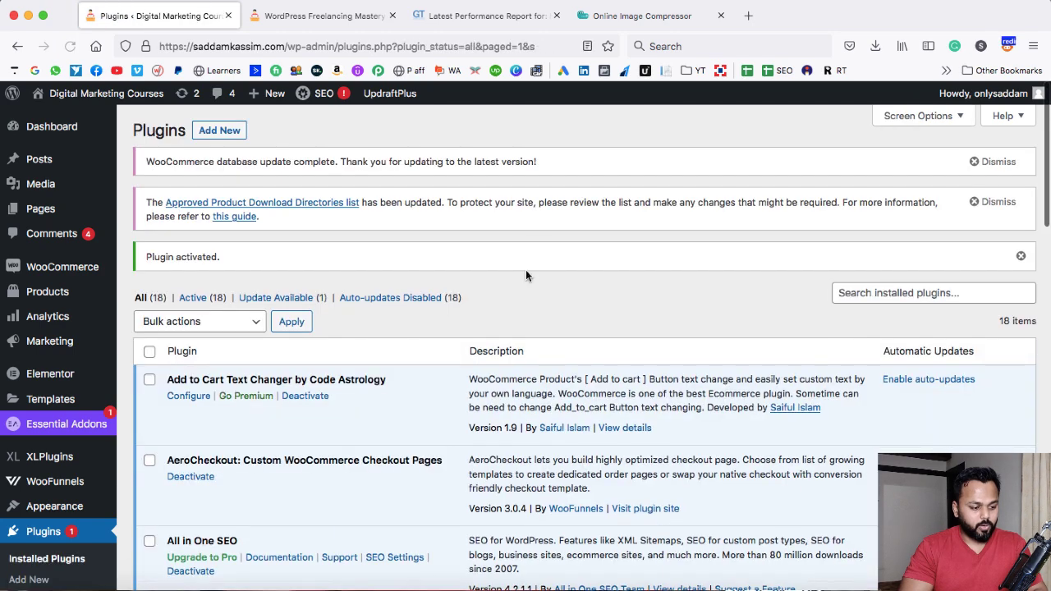
Open the WP-Optimize plugin page and dismiss its welcome notice
{"action": "scroll", "coordinate": [420, 332], "scroll_direction": "down", "scroll_amount": 5}
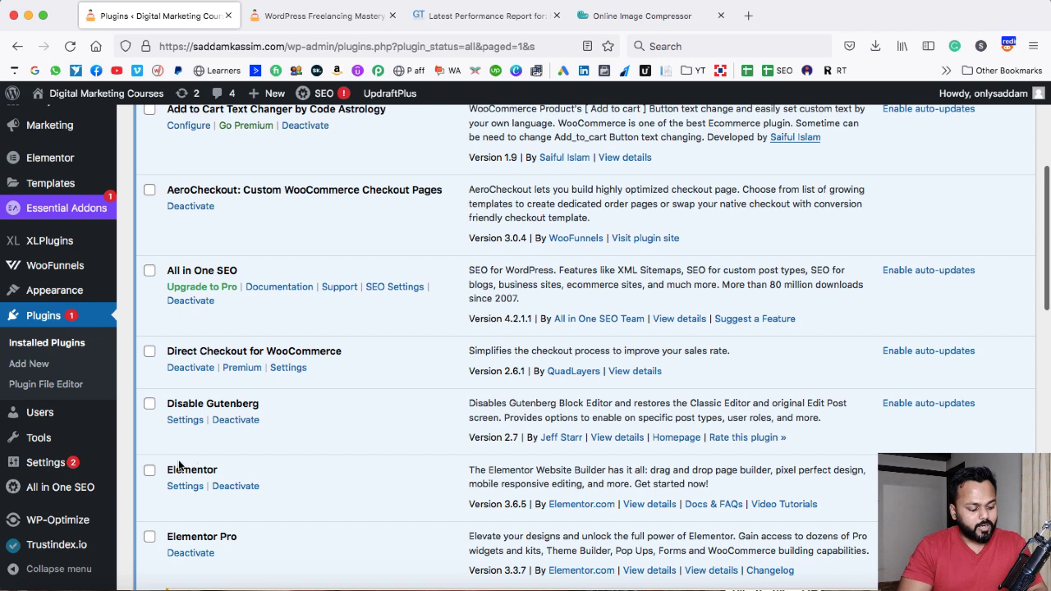
{"action": "mouse_move", "coordinate": [61, 525]}
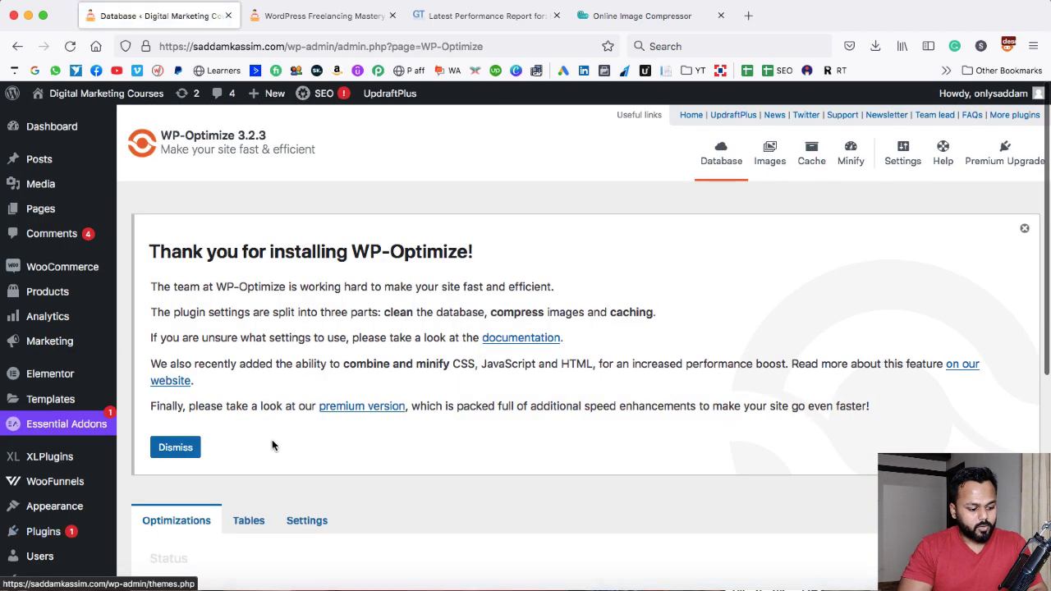
{"action": "left_click", "coordinate": [179, 442]}
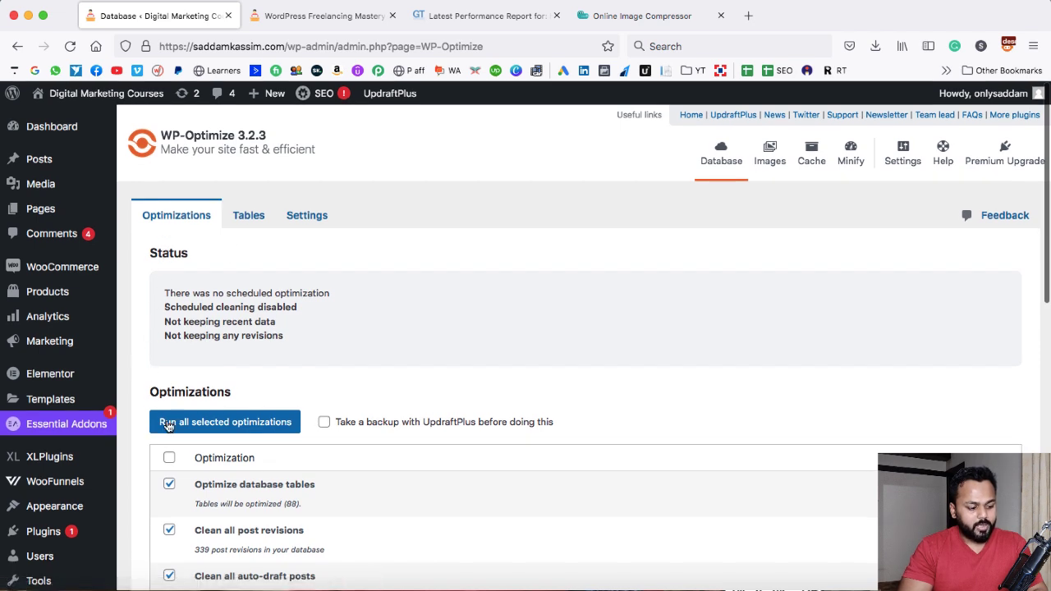
Run all selected database optimizations in WP-Optimize and review the result listed under each optimization
{"action": "left_click", "coordinate": [235, 426]}
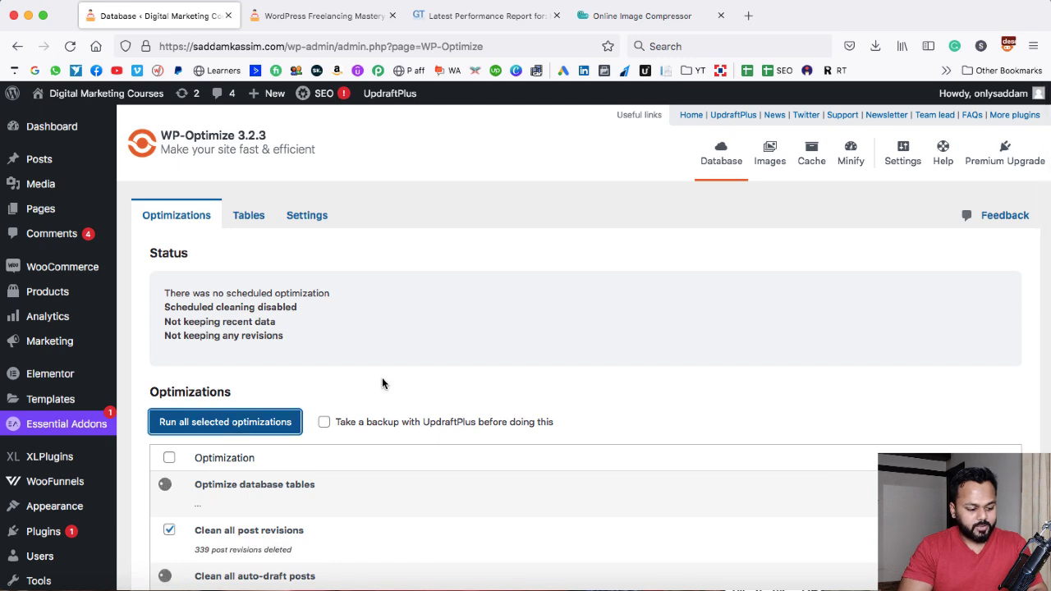
{"action": "scroll", "coordinate": [382, 377], "scroll_direction": "down", "scroll_amount": 3}
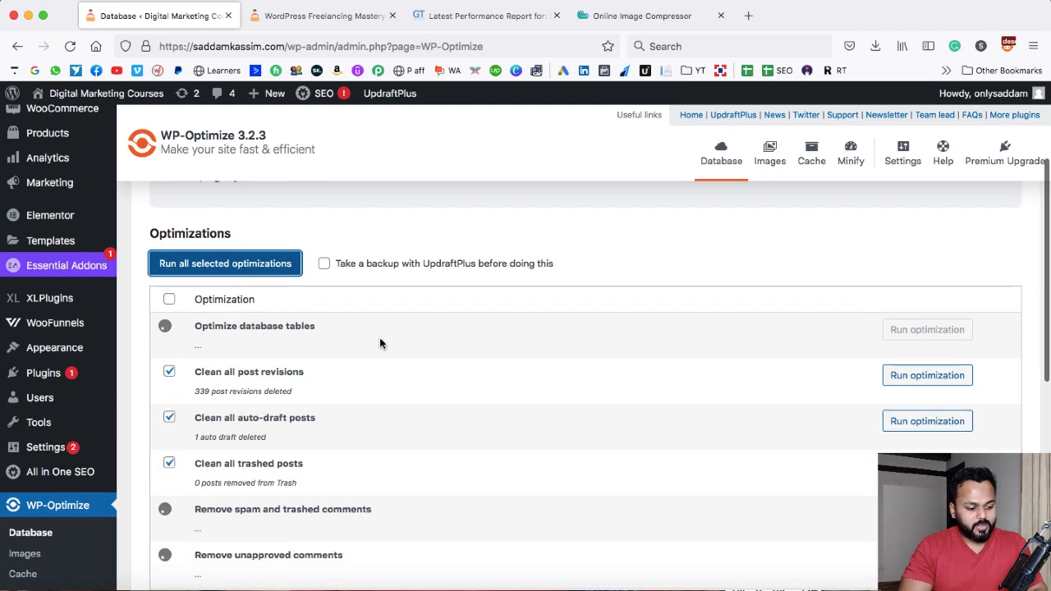
{"action": "scroll", "coordinate": [380, 343], "scroll_direction": "down", "scroll_amount": 2}
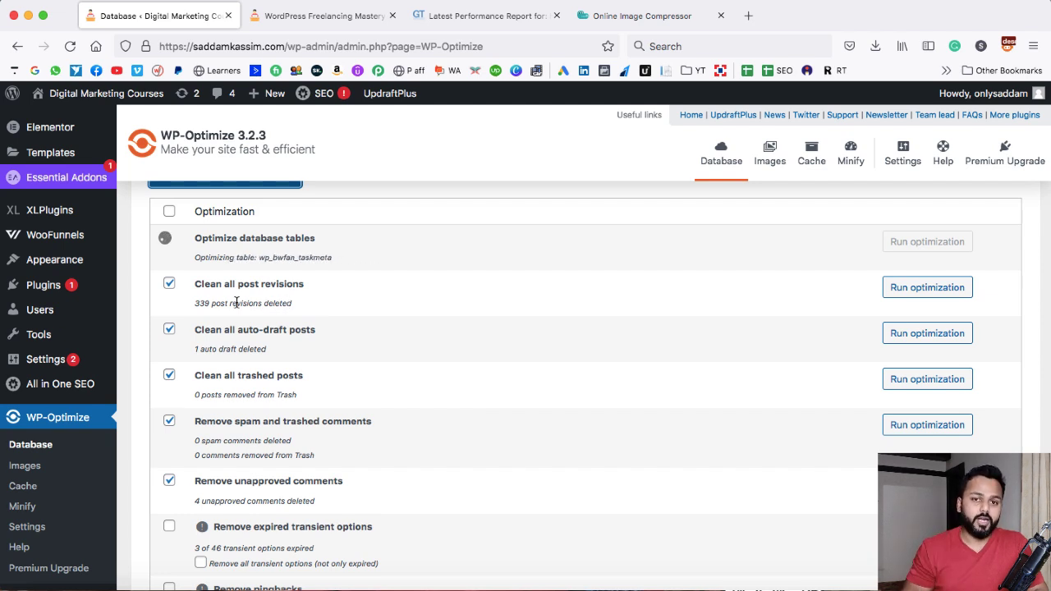
{"action": "left_click_drag", "start_coordinate": [196, 304], "coordinate": [292, 309]}
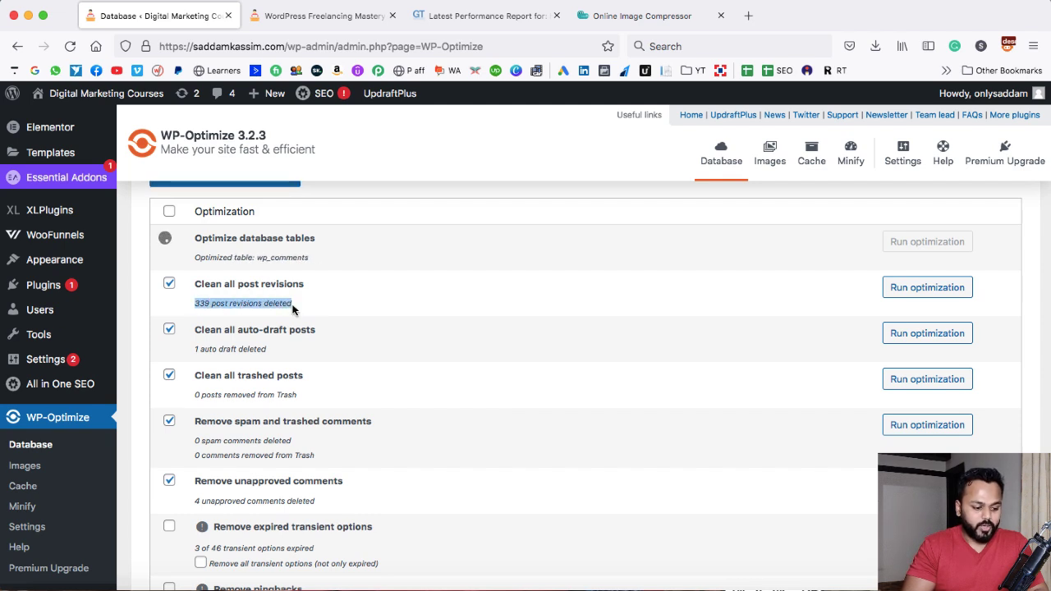
{"action": "left_click", "coordinate": [293, 309]}
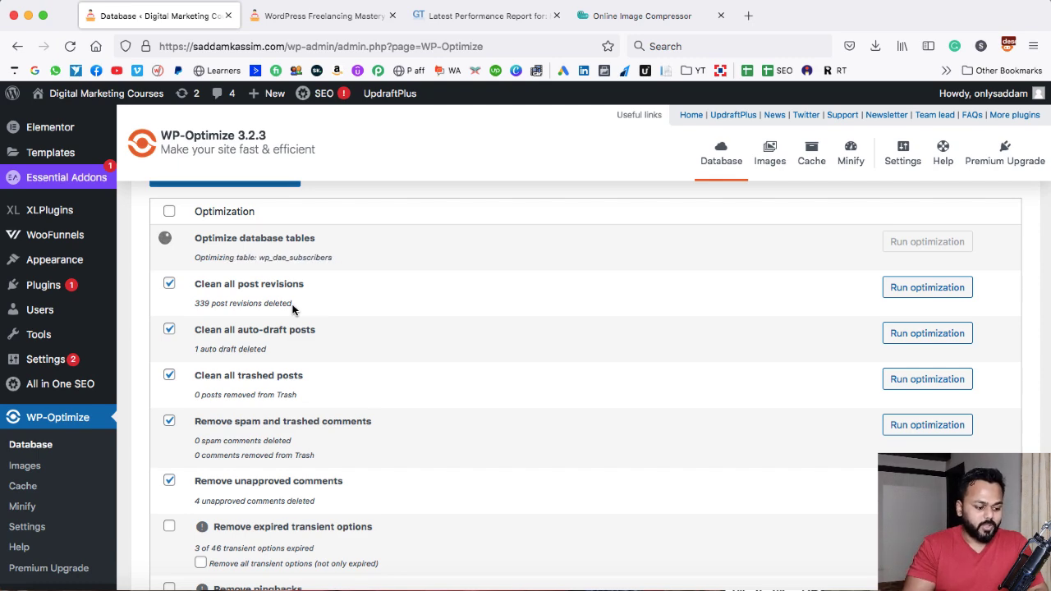
{"action": "scroll", "coordinate": [343, 365], "scroll_direction": "down", "scroll_amount": 3}
{"action": "scroll", "coordinate": [258, 335], "scroll_direction": "down", "scroll_amount": 7}
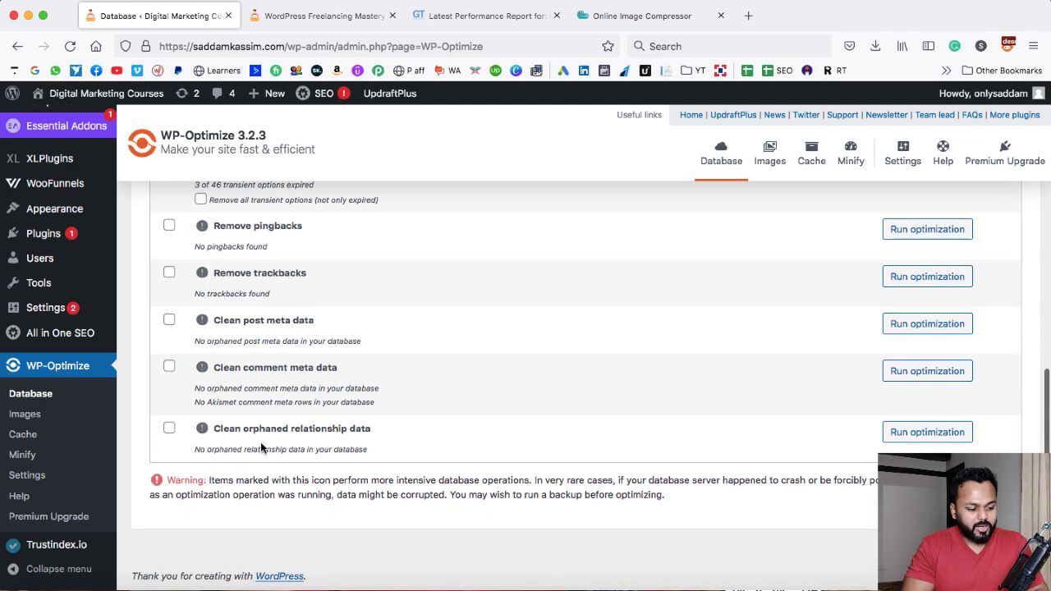
{"action": "scroll", "coordinate": [261, 447], "scroll_direction": "up", "scroll_amount": 10}
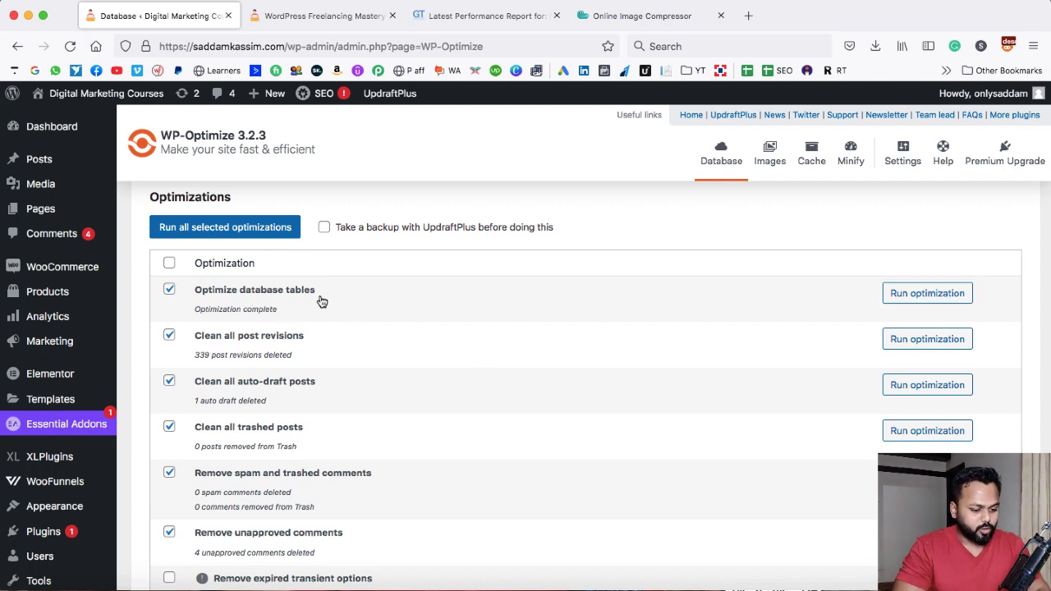
{"action": "scroll", "coordinate": [420, 299], "scroll_direction": "up", "scroll_amount": 5}
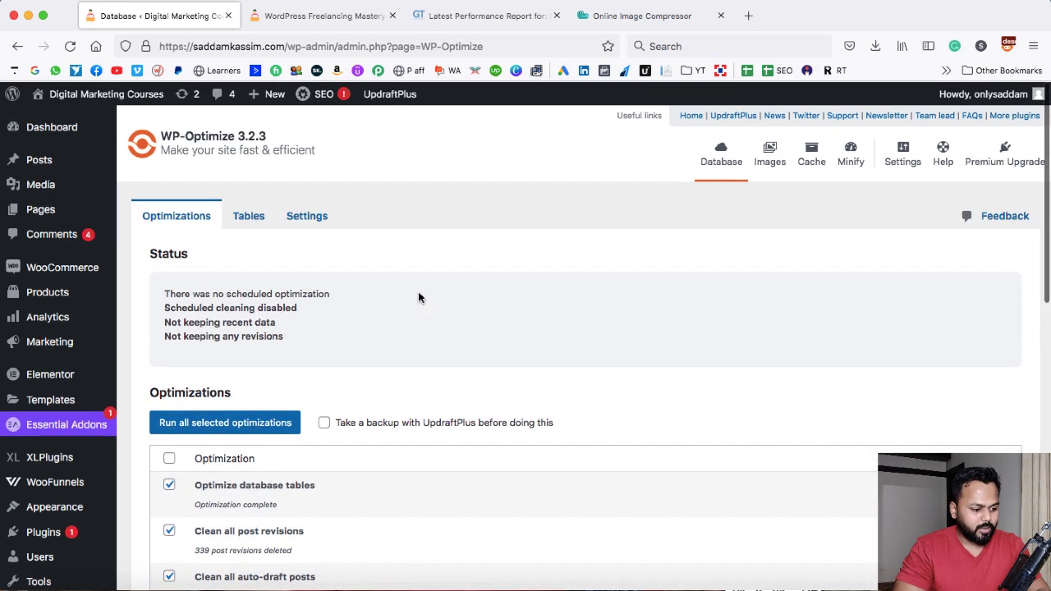
Open the Add Plugins page and search the plugin directory for smush
{"action": "scroll", "coordinate": [418, 298], "scroll_direction": "down", "scroll_amount": 5}
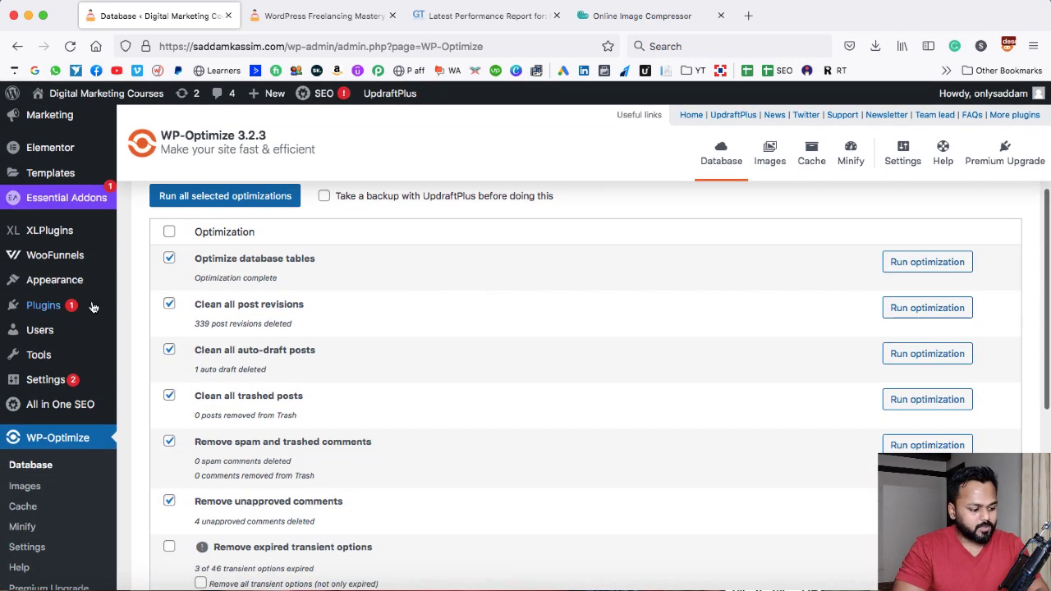
{"action": "mouse_move", "coordinate": [82, 307]}
{"action": "left_click", "coordinate": [150, 329]}
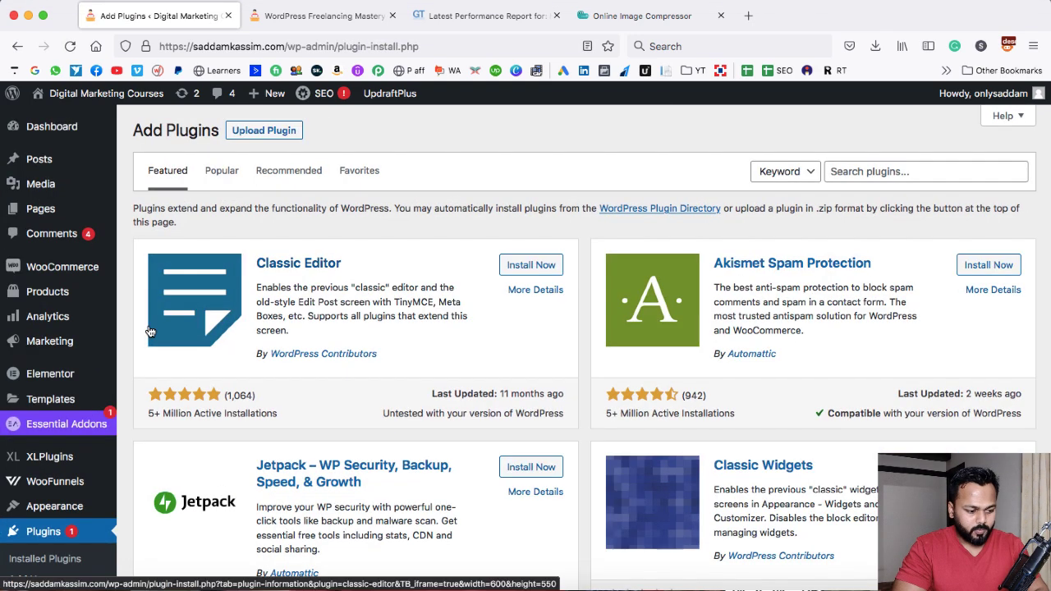
{"action": "left_click", "coordinate": [851, 171]}
{"action": "type", "text": "smu"}
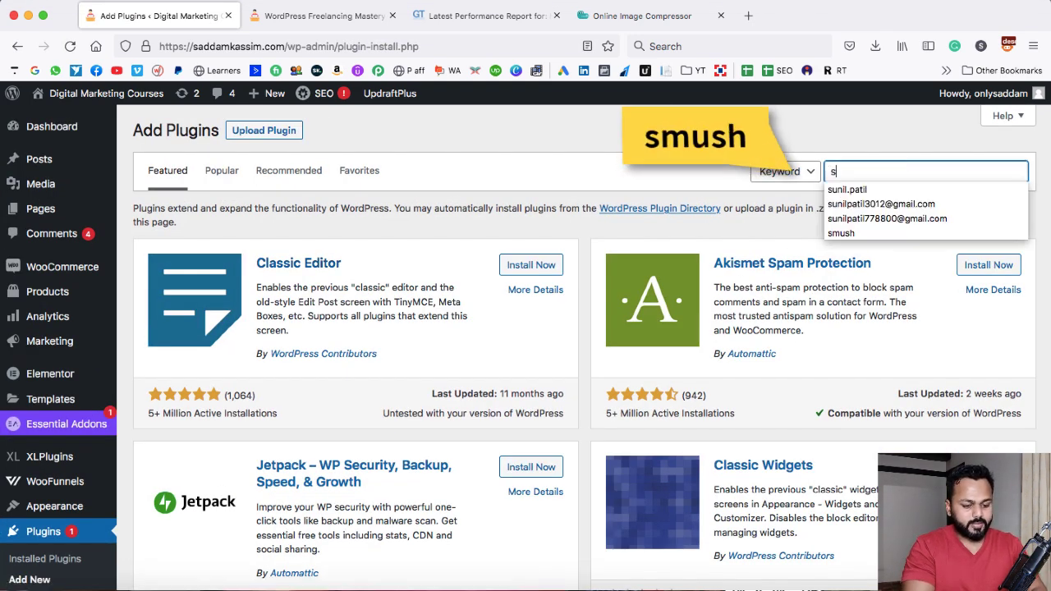
{"action": "type", "text": "sh"}
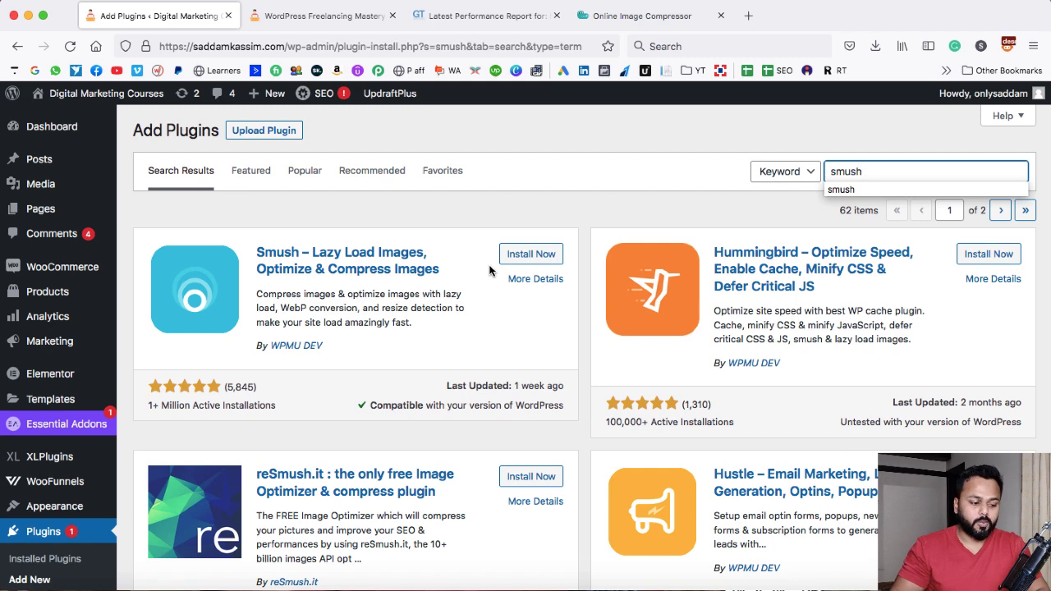
Install and activate the Smush – Lazy Load Images, Optimize & Compress Images plugin
{"action": "left_click", "coordinate": [152, 405]}
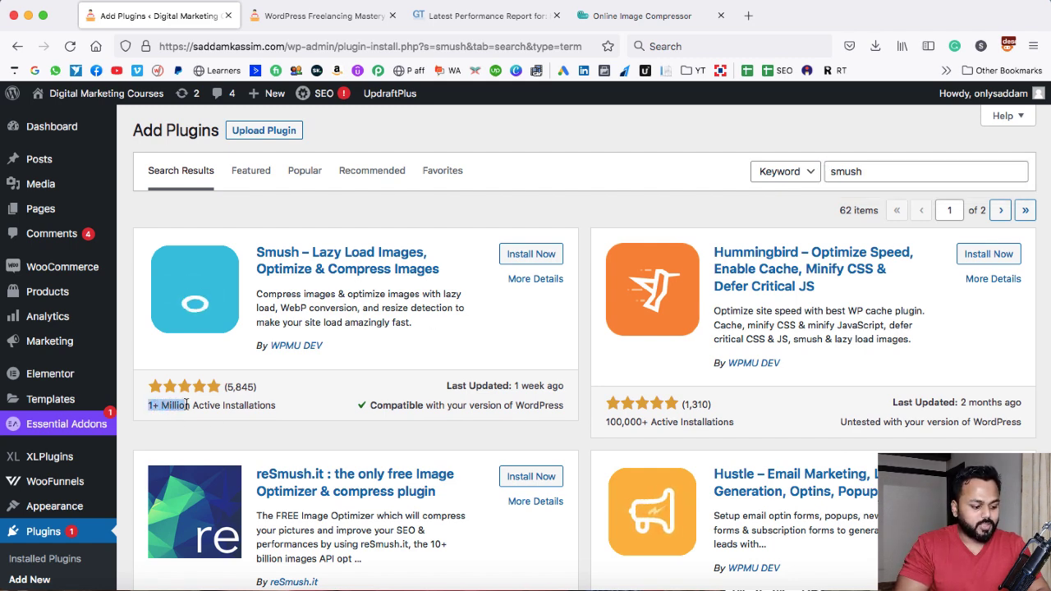
{"action": "left_click_drag", "start_coordinate": [237, 405], "coordinate": [278, 402]}
{"action": "left_click", "coordinate": [279, 403]}
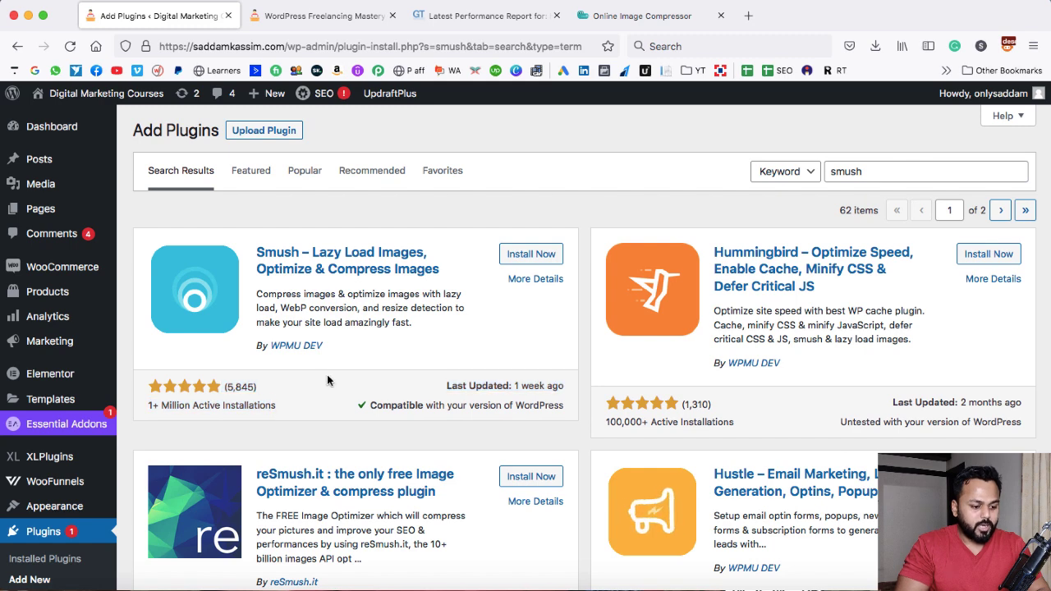
{"action": "left_click", "coordinate": [541, 257]}
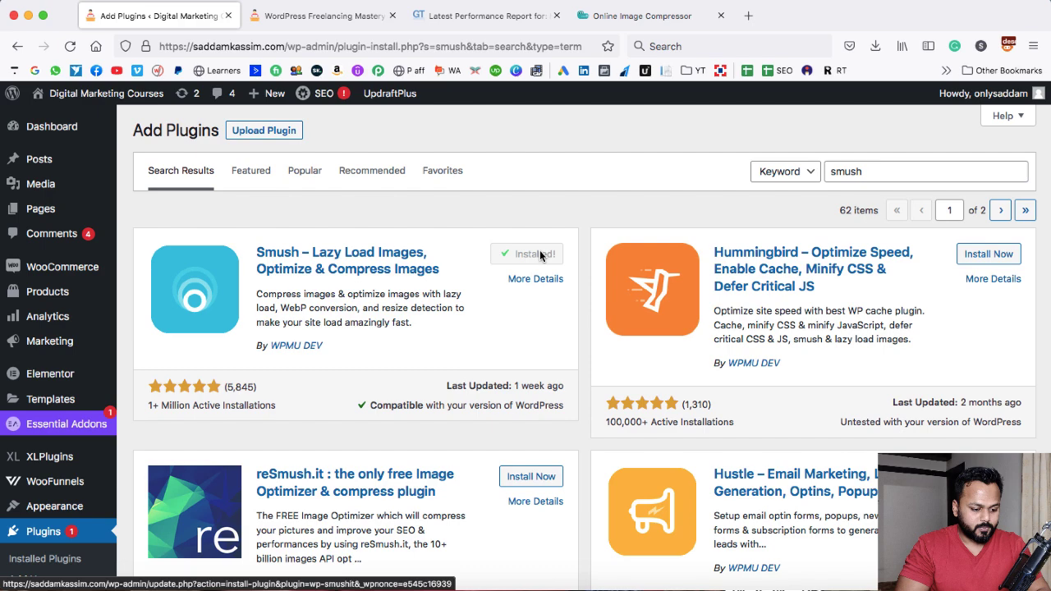
{"action": "left_click", "coordinate": [539, 255]}
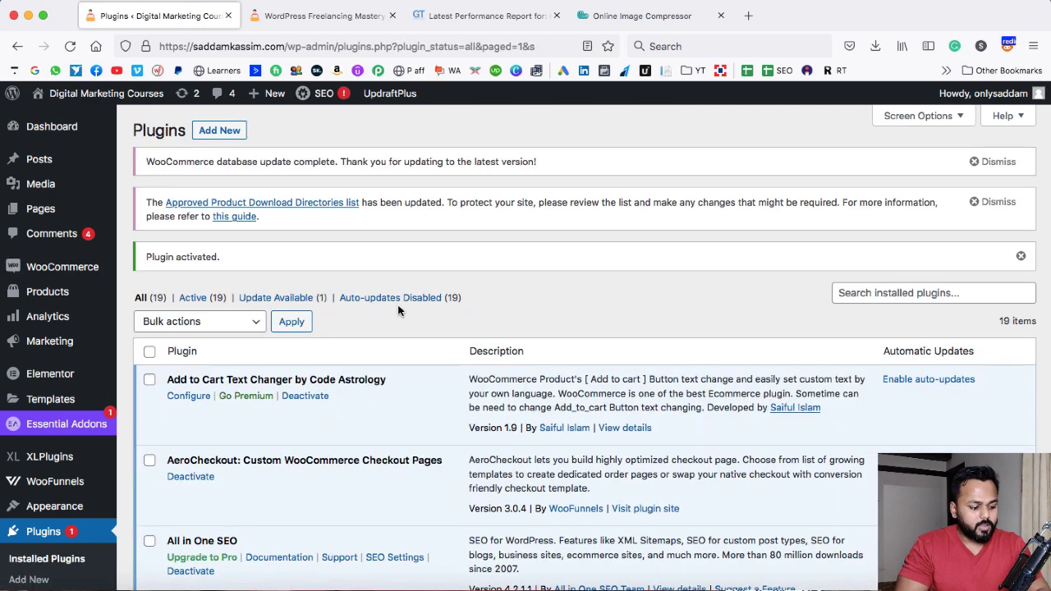
Open the Smush dashboard and examine the count of images to smush
{"action": "scroll", "coordinate": [398, 308], "scroll_direction": "down", "scroll_amount": 1}
{"action": "scroll", "coordinate": [398, 308], "scroll_direction": "down", "scroll_amount": 5}
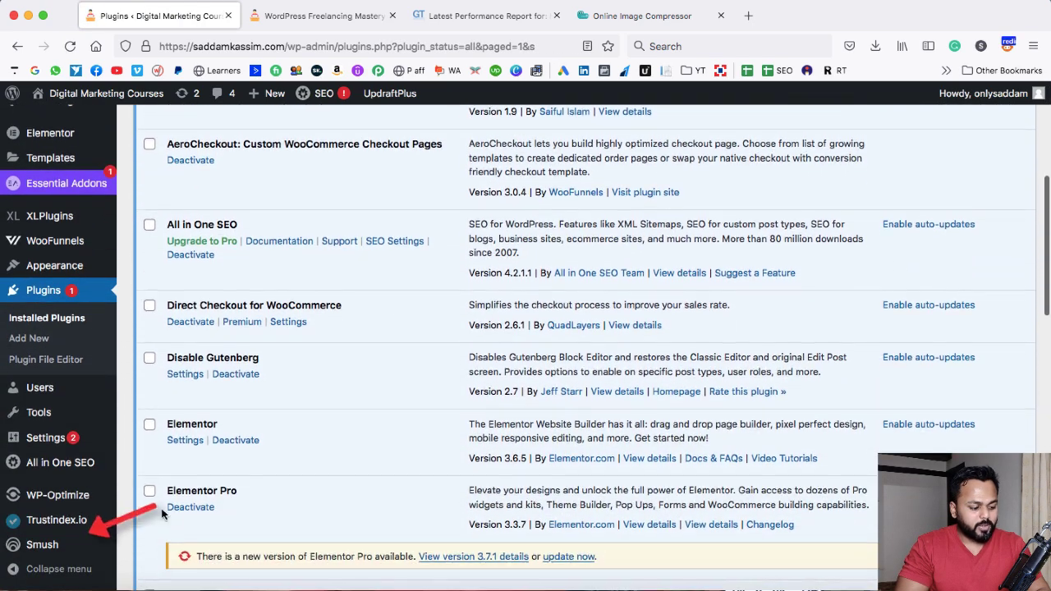
{"action": "mouse_move", "coordinate": [45, 547]}
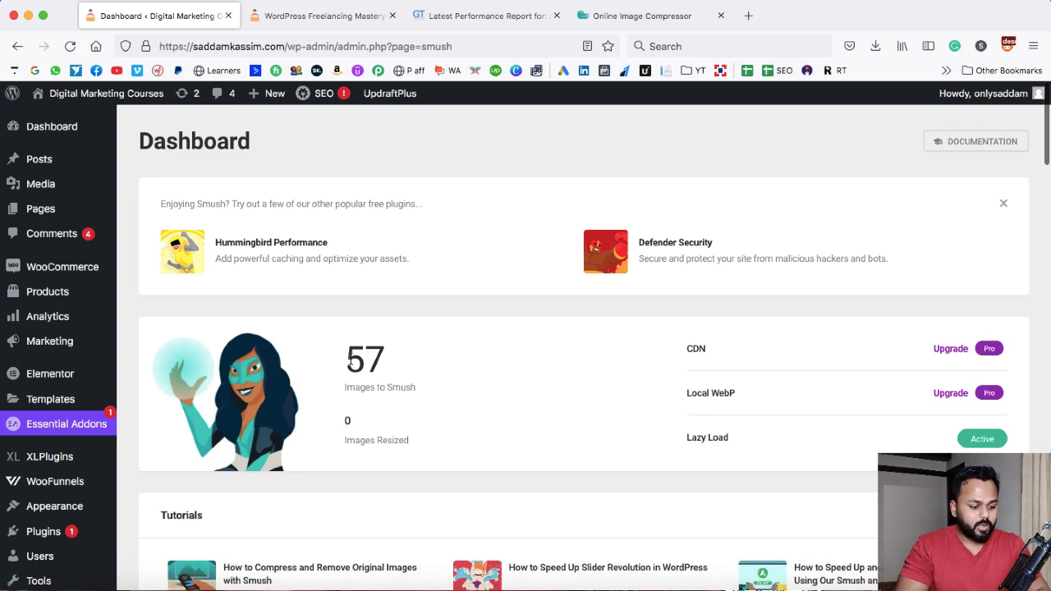
{"action": "left_click_drag", "start_coordinate": [348, 361], "coordinate": [381, 358]}
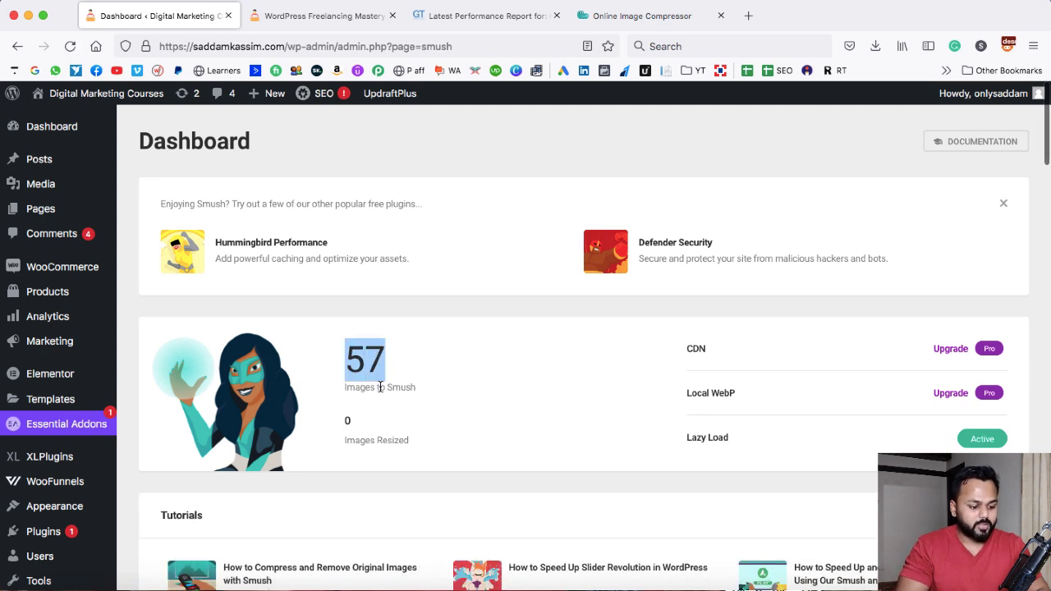
{"action": "left_click", "coordinate": [389, 386]}
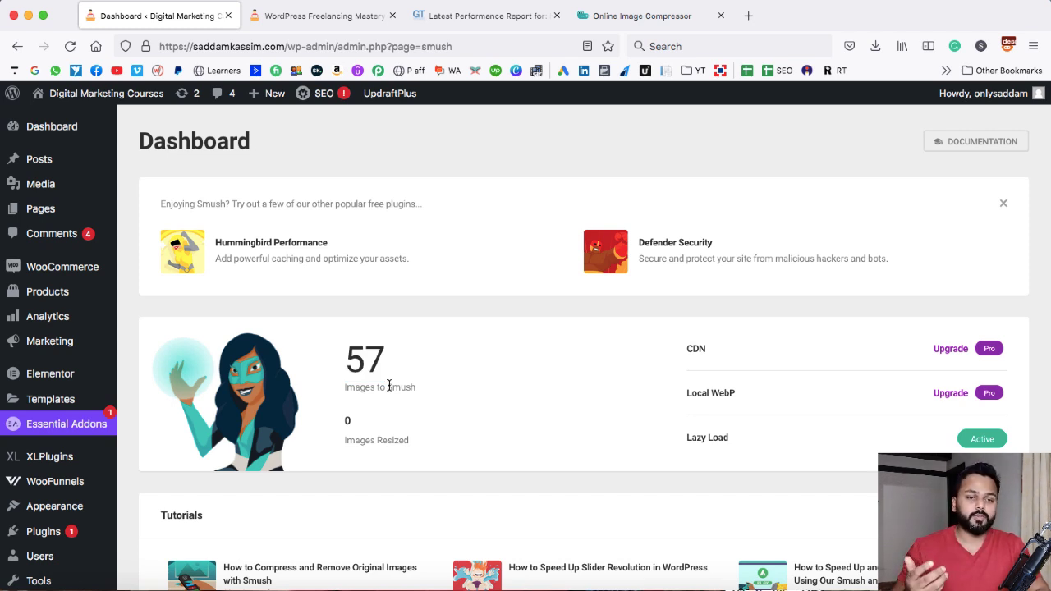
Go to Bulk Smush and start bulk compressing the site's images
{"action": "scroll", "coordinate": [389, 386], "scroll_direction": "down", "scroll_amount": 5}
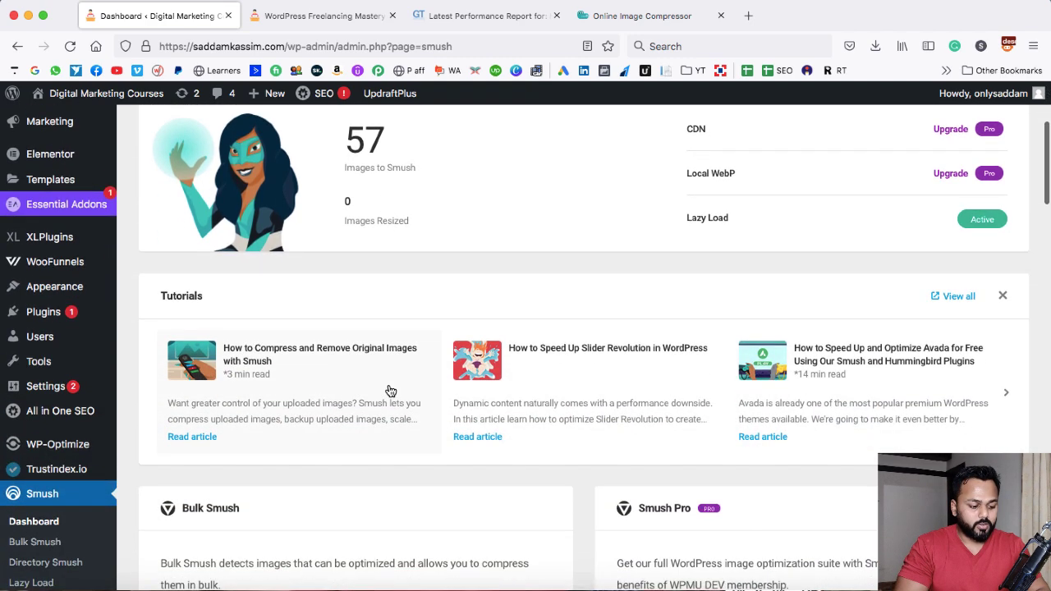
{"action": "scroll", "coordinate": [388, 390], "scroll_direction": "down", "scroll_amount": 2}
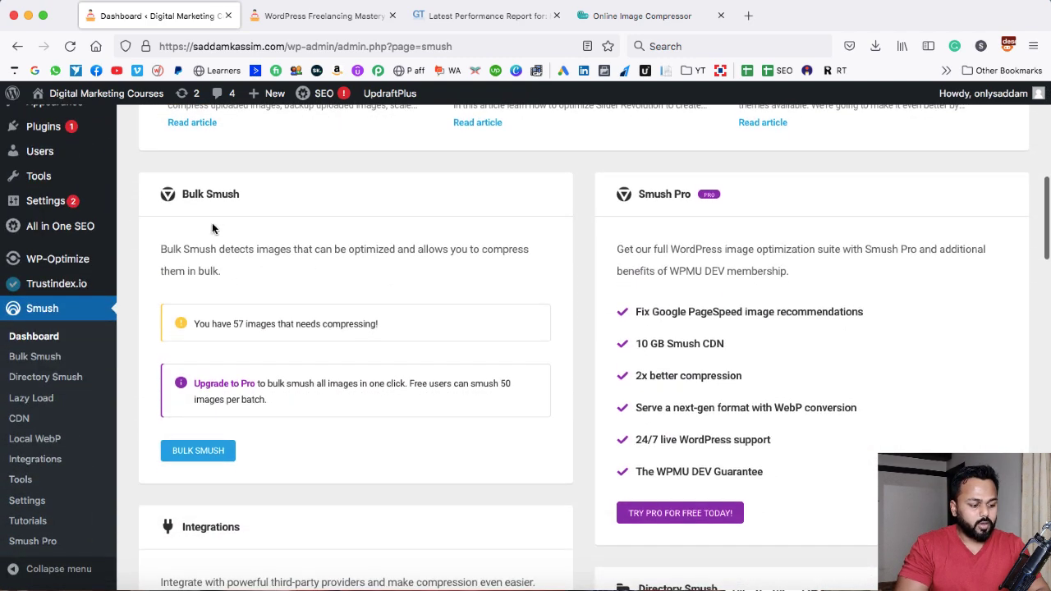
{"action": "left_click", "coordinate": [200, 454]}
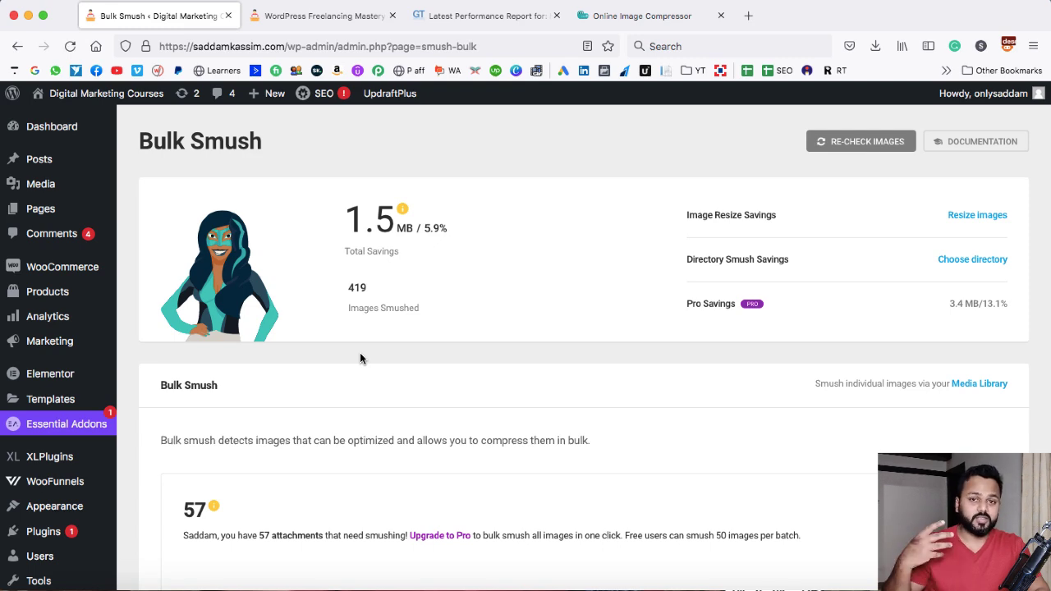
{"action": "scroll", "coordinate": [674, 378], "scroll_direction": "down", "scroll_amount": 3}
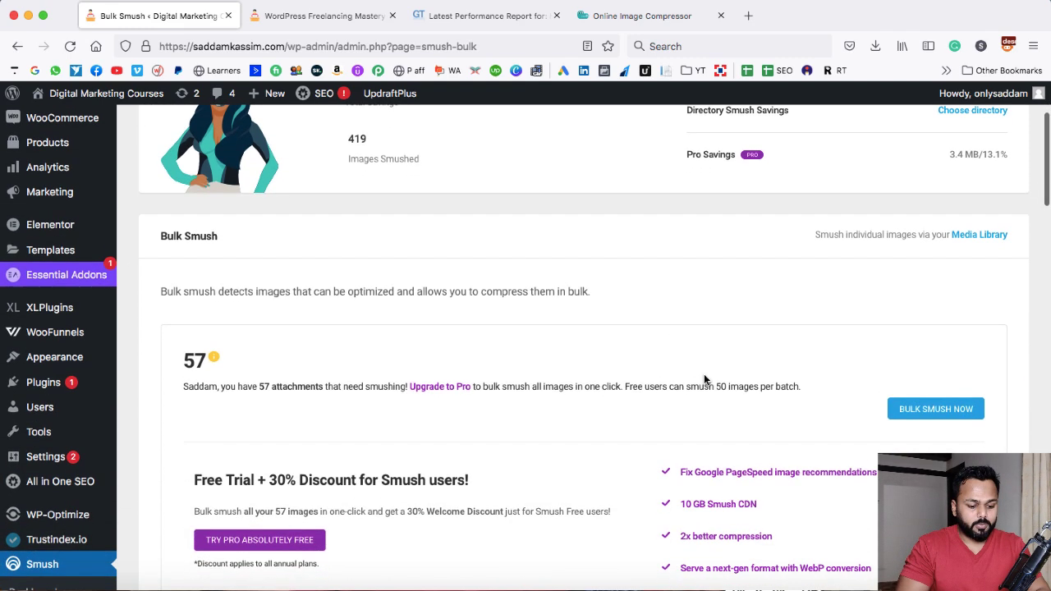
{"action": "left_click", "coordinate": [932, 411]}
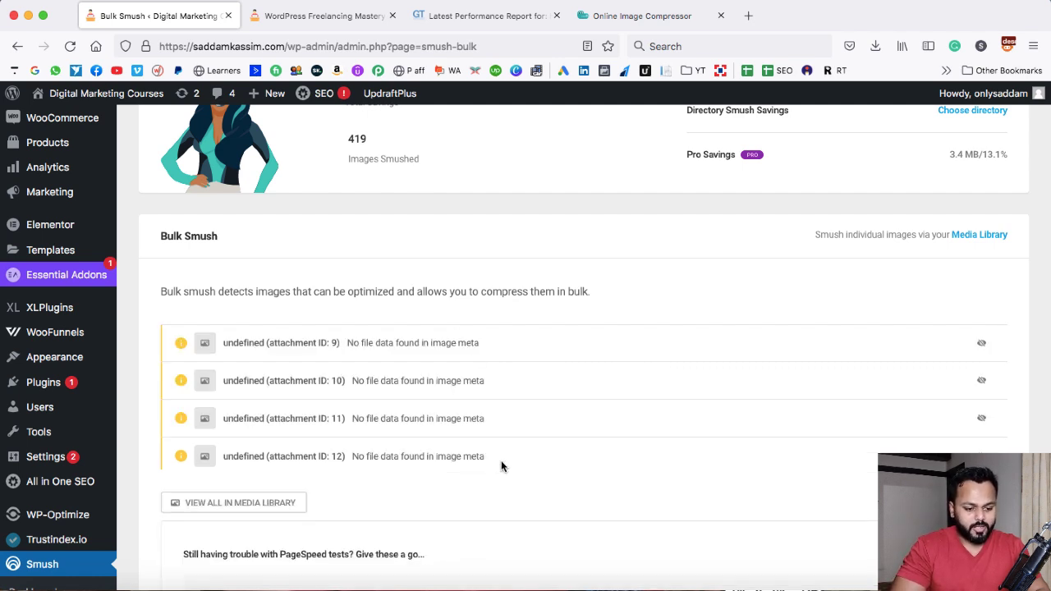
Review the Bulk Smush results, including the total savings and the image issues listed
{"action": "scroll", "coordinate": [502, 466], "scroll_direction": "down", "scroll_amount": 3}
{"action": "scroll", "coordinate": [502, 466], "scroll_direction": "up", "scroll_amount": 5}
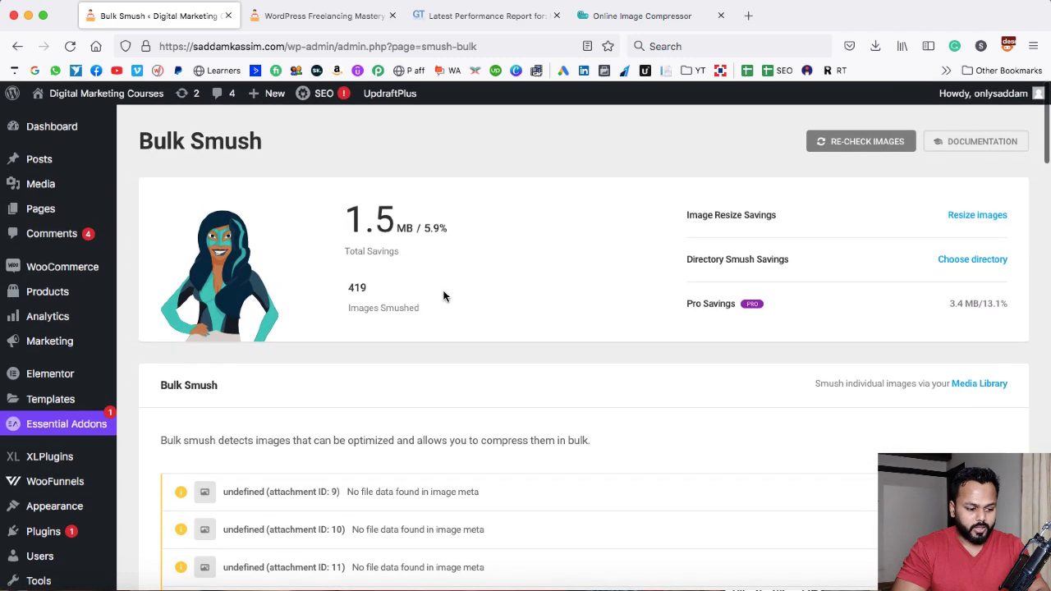
{"action": "left_click_drag", "start_coordinate": [350, 221], "coordinate": [409, 224]}
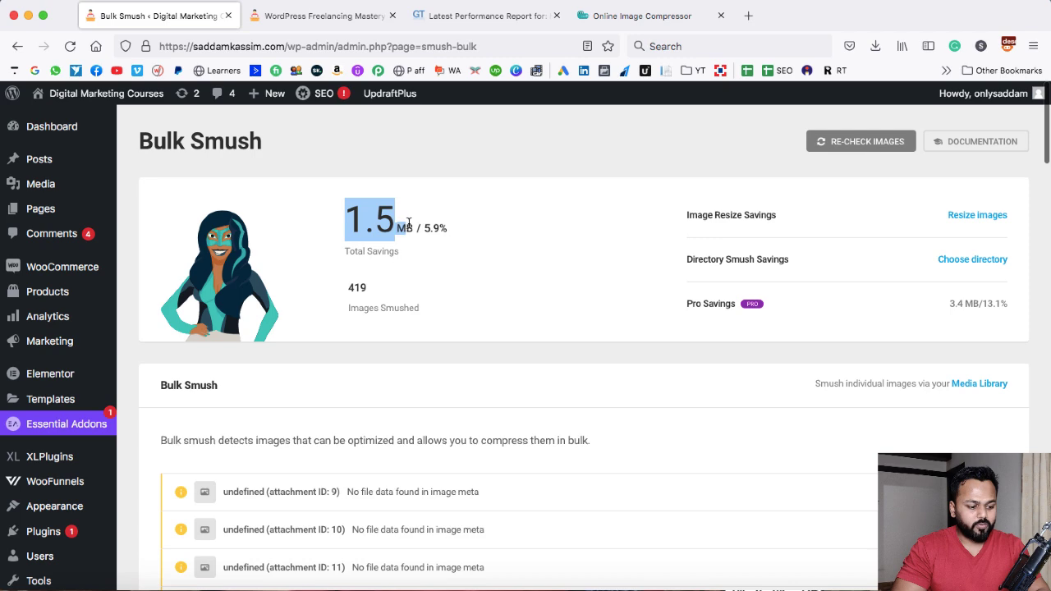
{"action": "left_click", "coordinate": [410, 222]}
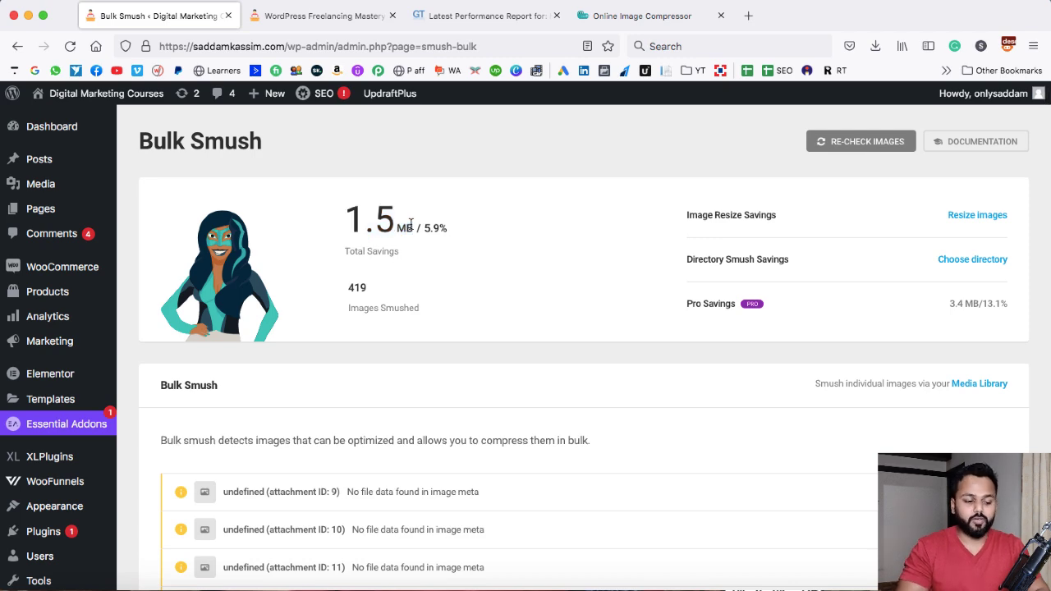
{"action": "scroll", "coordinate": [266, 273], "scroll_direction": "down", "scroll_amount": 8}
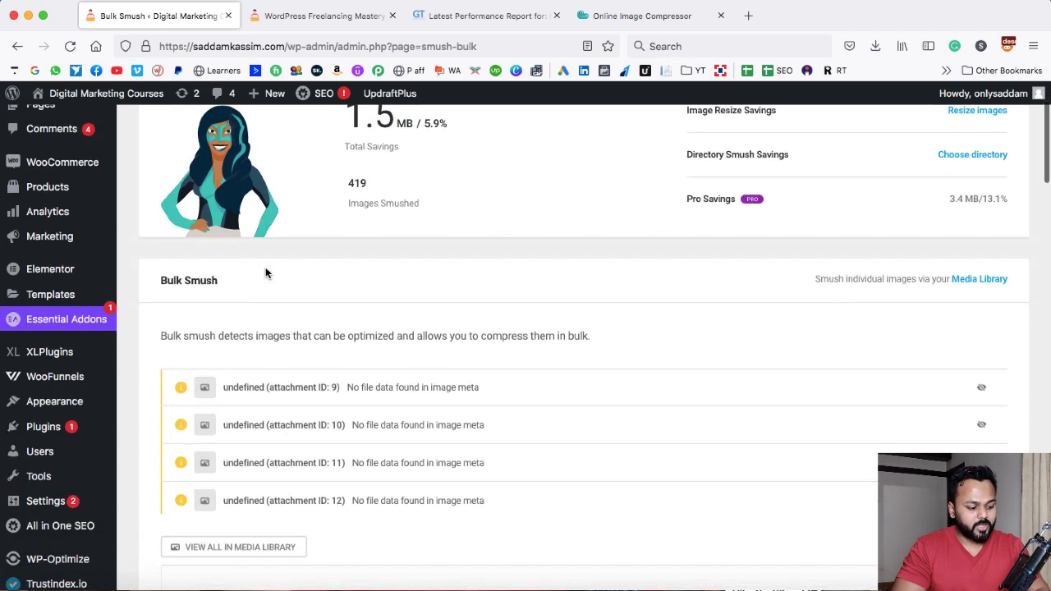
{"action": "scroll", "coordinate": [202, 457], "scroll_direction": "down", "scroll_amount": 1}
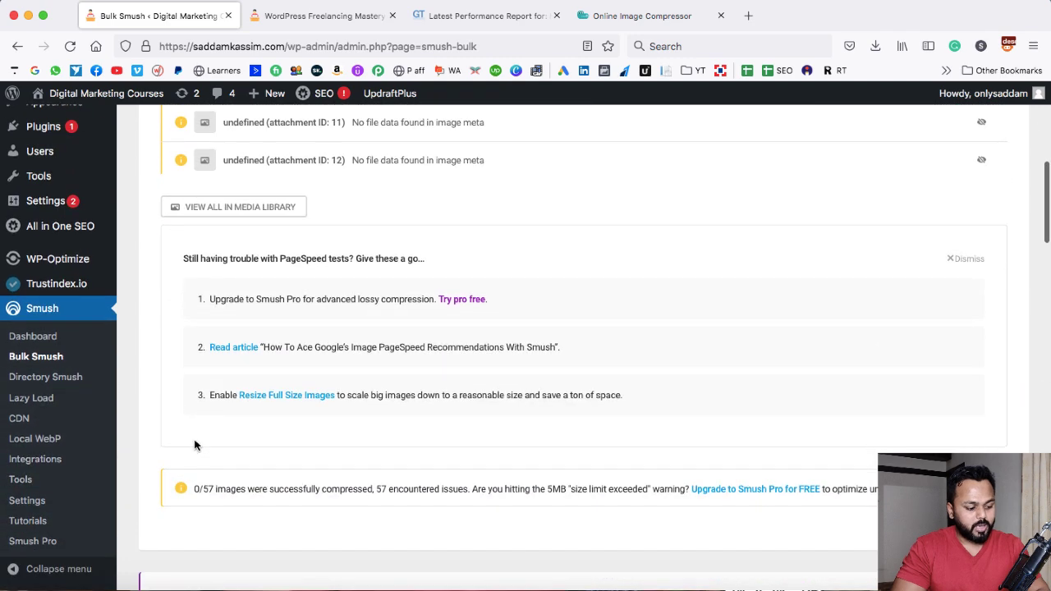
Search the plugin directory for WPDBSpringClean, install it and try to activate it
{"action": "scroll", "coordinate": [123, 253], "scroll_direction": "up", "scroll_amount": 2}
{"action": "mouse_move", "coordinate": [56, 234]}
{"action": "left_click", "coordinate": [145, 253]}
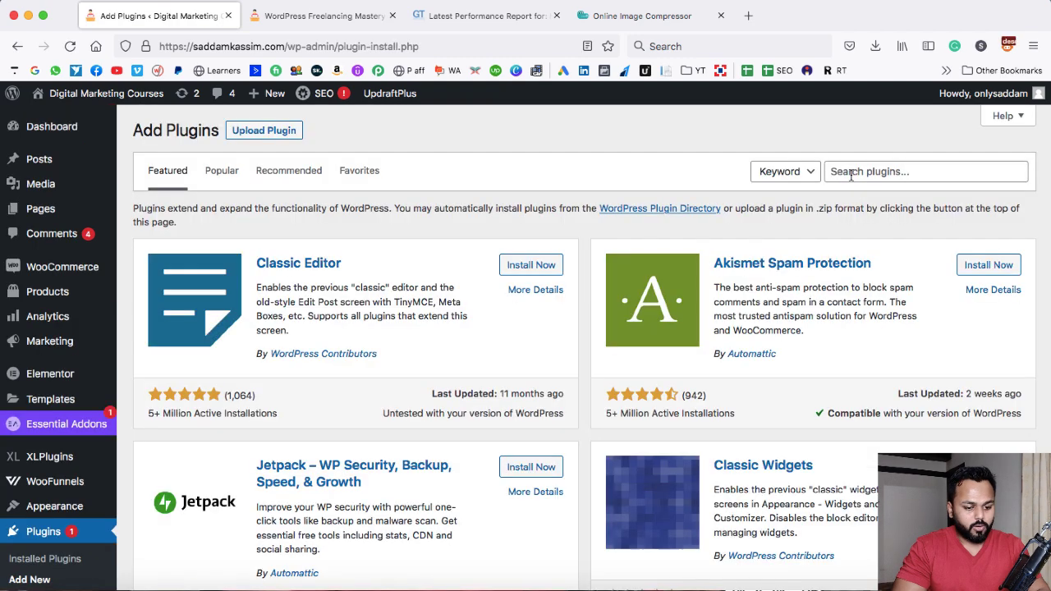
{"action": "left_click", "coordinate": [850, 172]}
{"action": "type", "text": "WPD"}
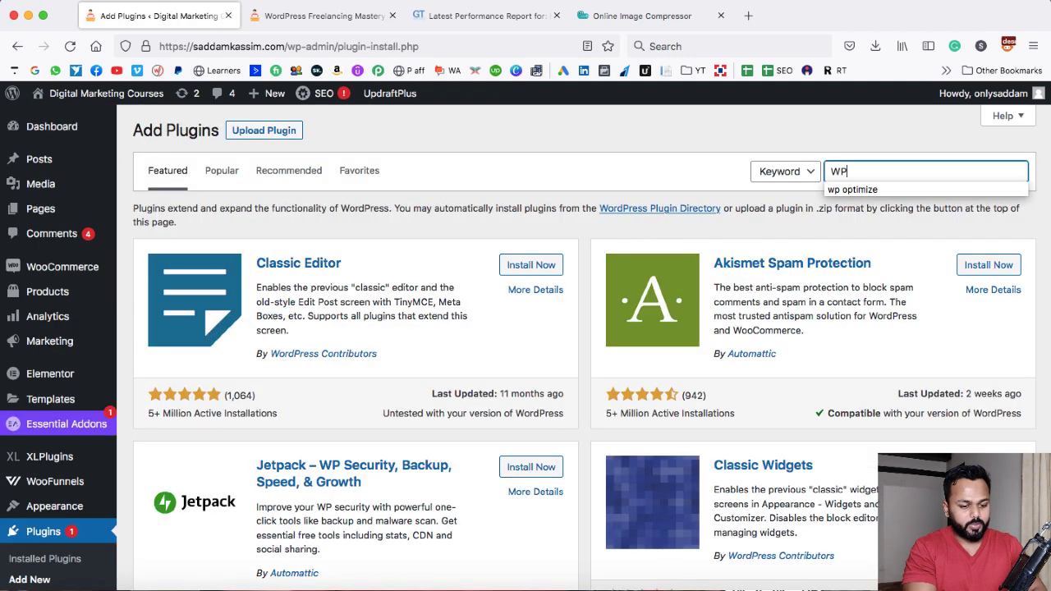
{"action": "type", "text": "BSPRINGCLEAN"}
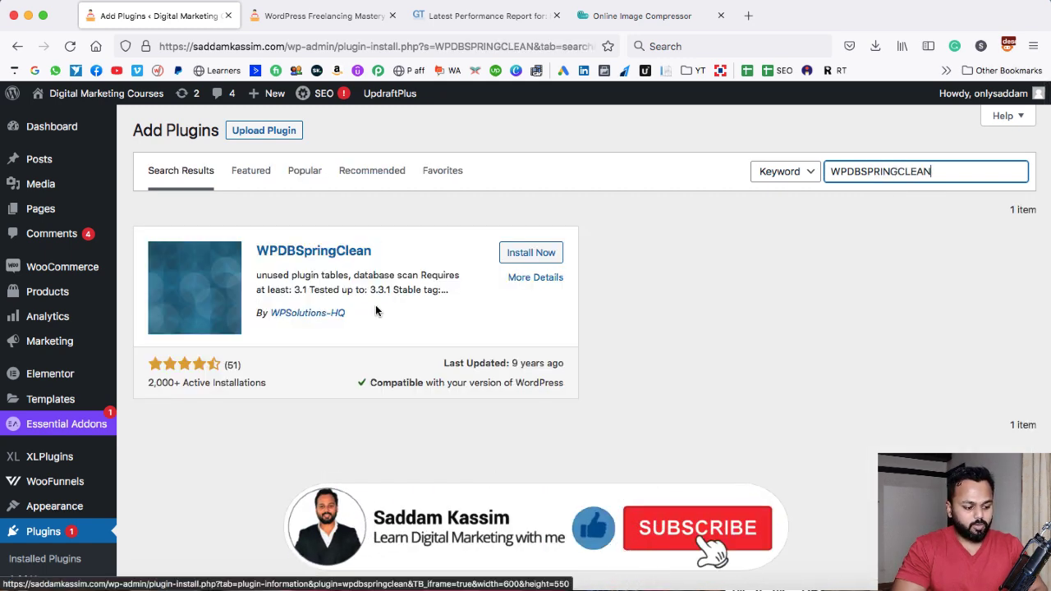
{"action": "left_click", "coordinate": [539, 255]}
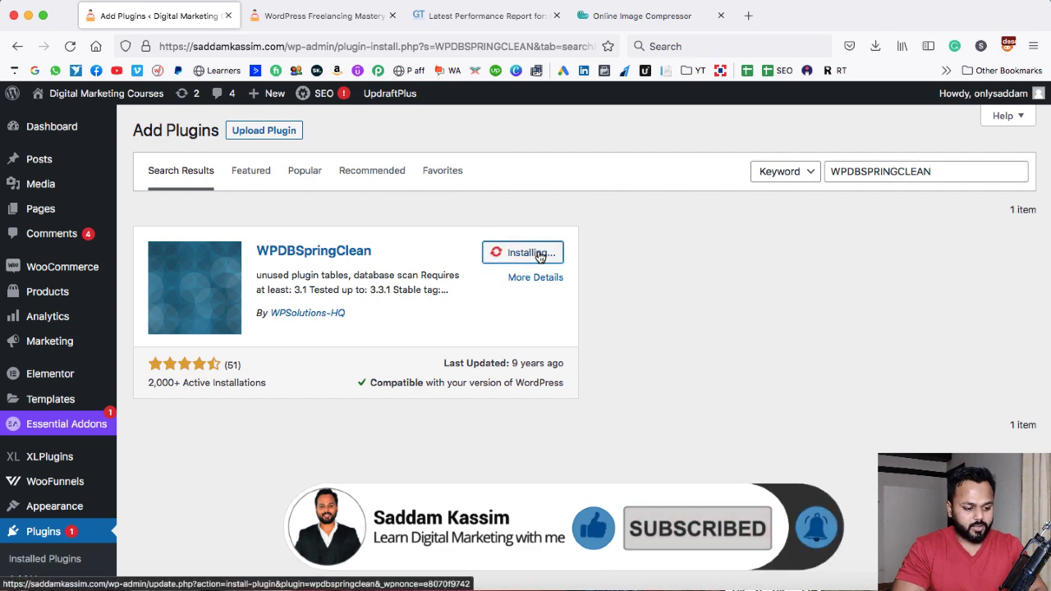
{"action": "left_click", "coordinate": [539, 253]}
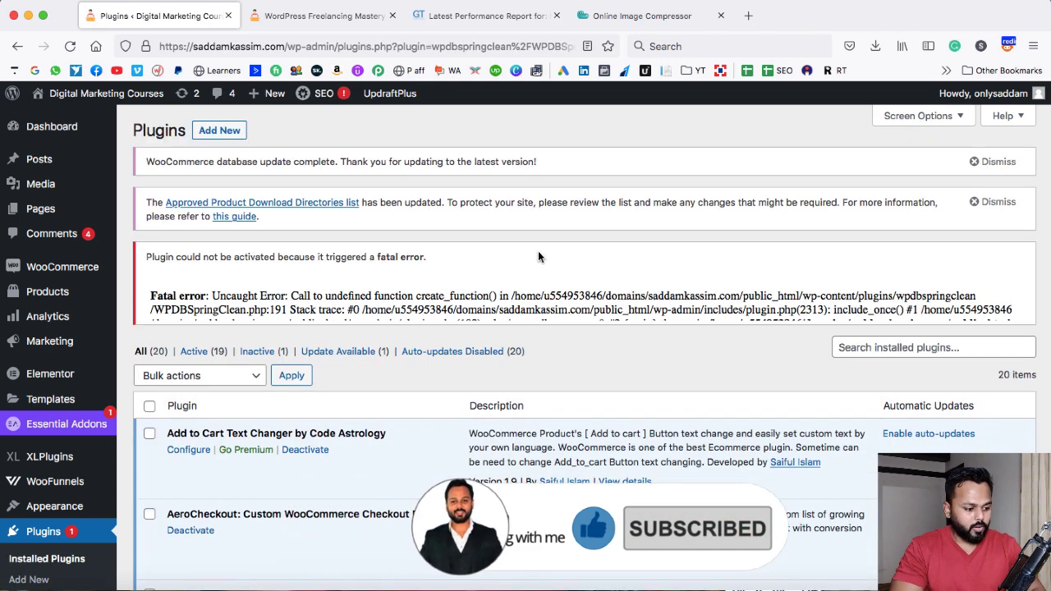
Delete the WPDBSpringClean plugin from the installed plugins list
{"action": "scroll", "coordinate": [515, 297], "scroll_direction": "down", "scroll_amount": 2}
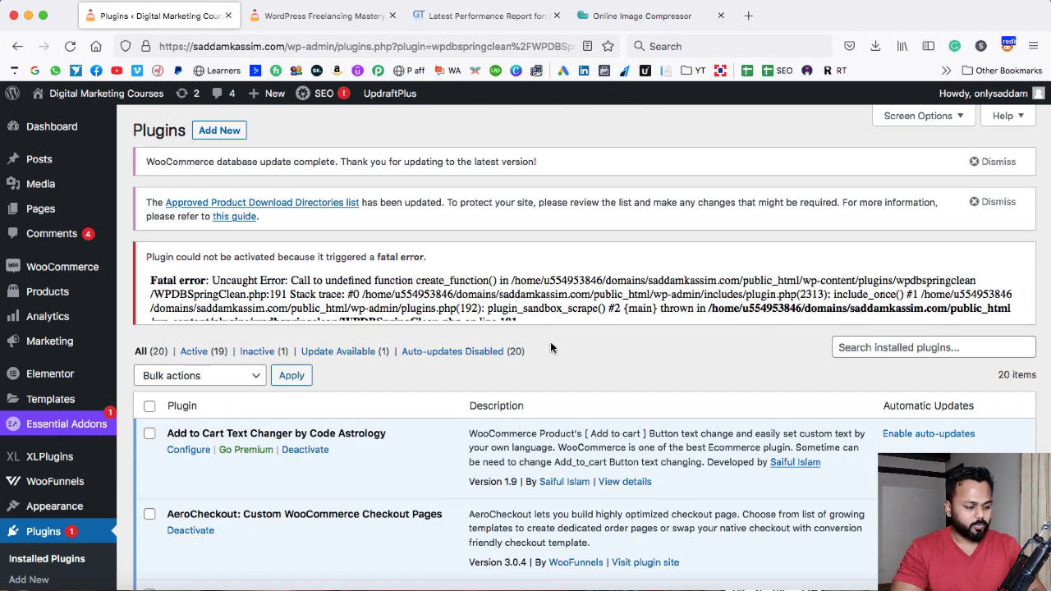
{"action": "scroll", "coordinate": [550, 344], "scroll_direction": "down", "scroll_amount": 1}
{"action": "scroll", "coordinate": [550, 346], "scroll_direction": "down", "scroll_amount": 5}
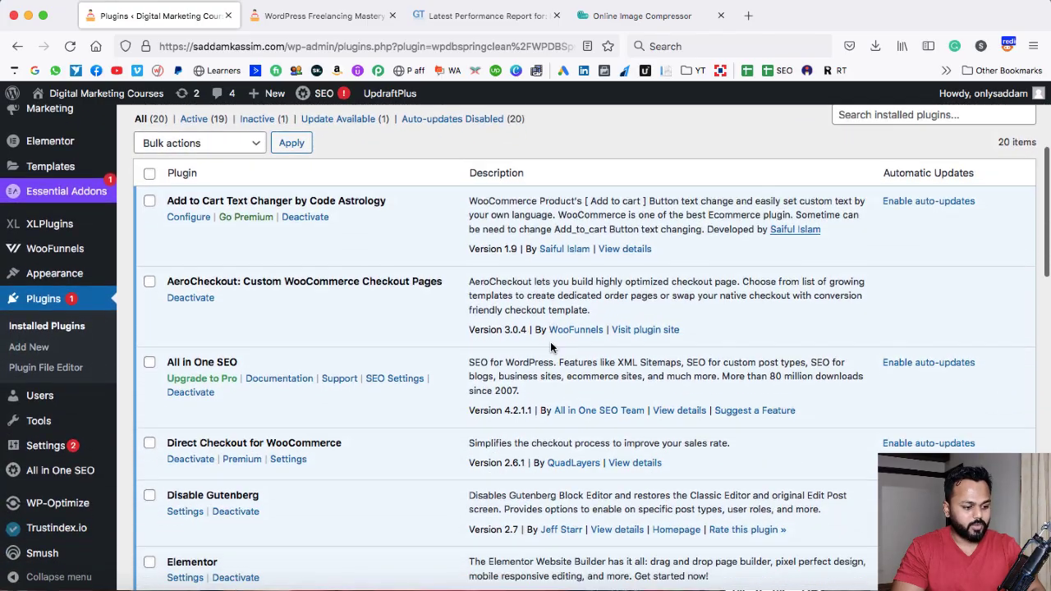
{"action": "scroll", "coordinate": [551, 346], "scroll_direction": "down", "scroll_amount": 6}
{"action": "scroll", "coordinate": [550, 341], "scroll_direction": "down", "scroll_amount": 15}
{"action": "scroll", "coordinate": [550, 342], "scroll_direction": "down", "scroll_amount": 4}
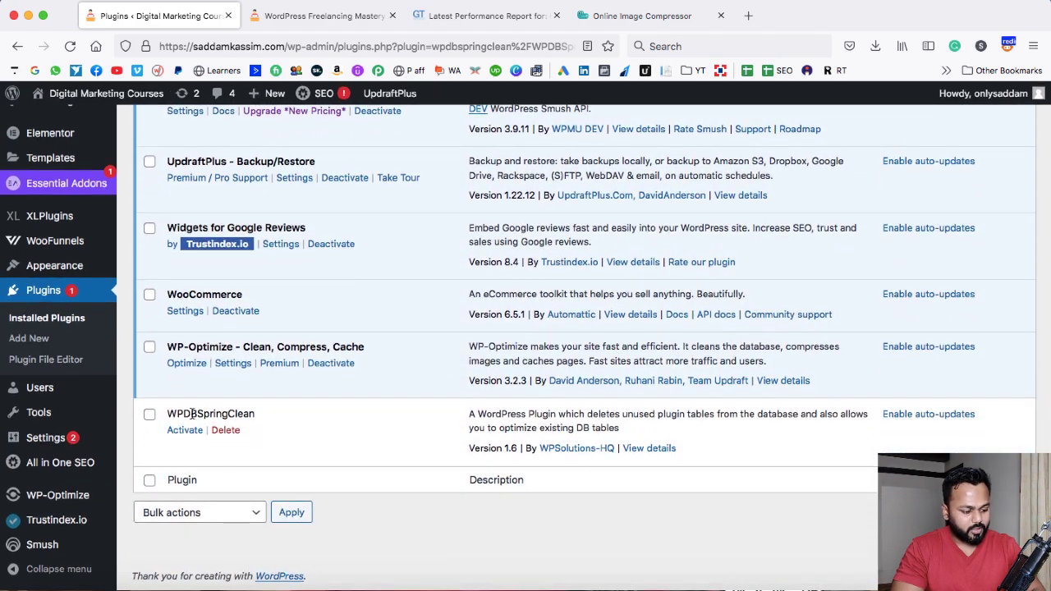
{"action": "left_click", "coordinate": [226, 431]}
{"action": "left_click", "coordinate": [631, 359]}
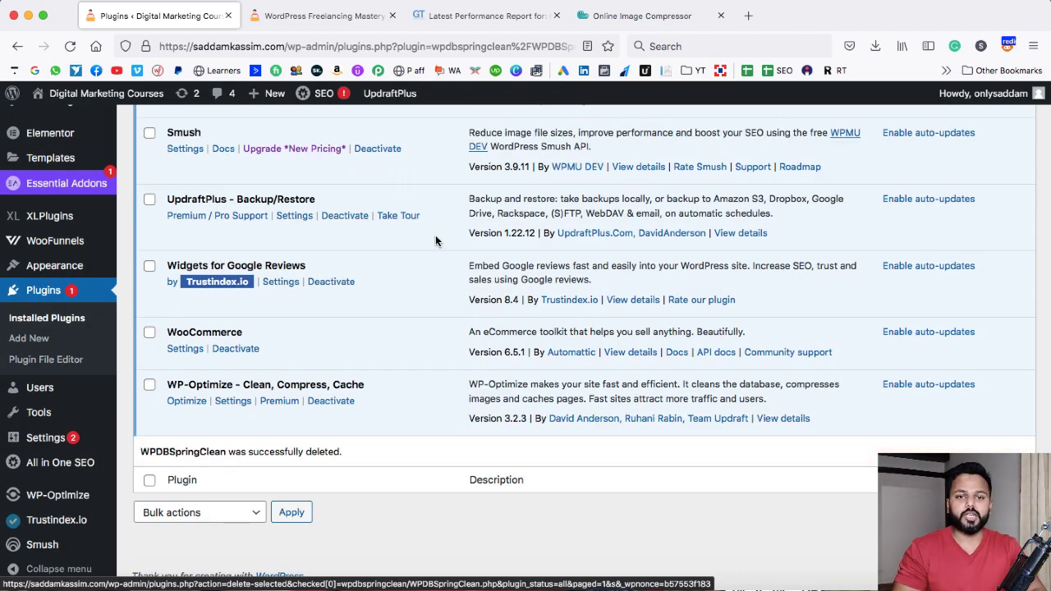
Re-test the site in GTmetrix and review the new Performance score
{"action": "left_click", "coordinate": [464, 20]}
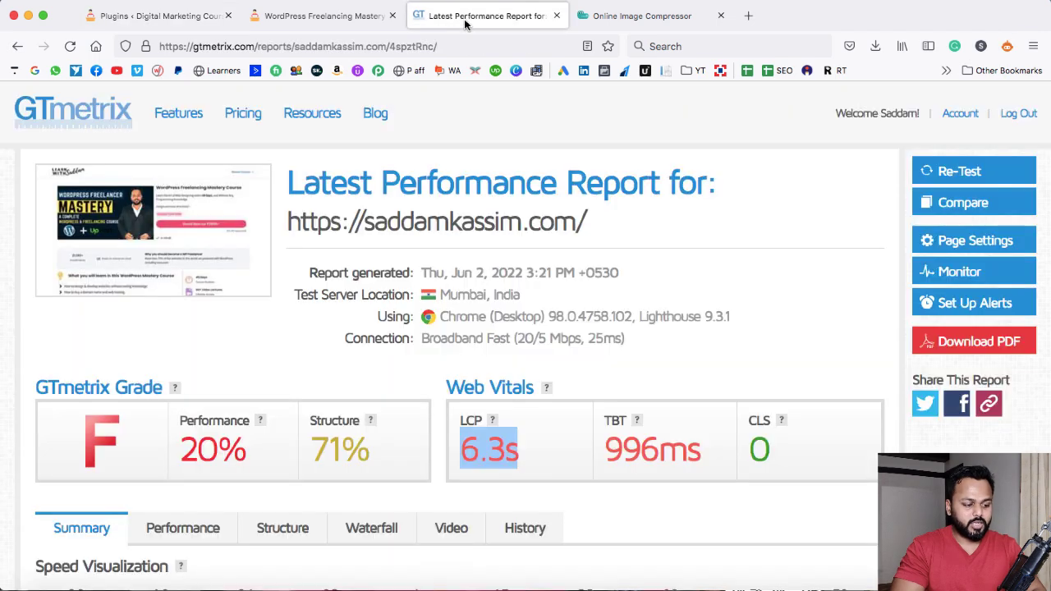
{"action": "left_click", "coordinate": [951, 175]}
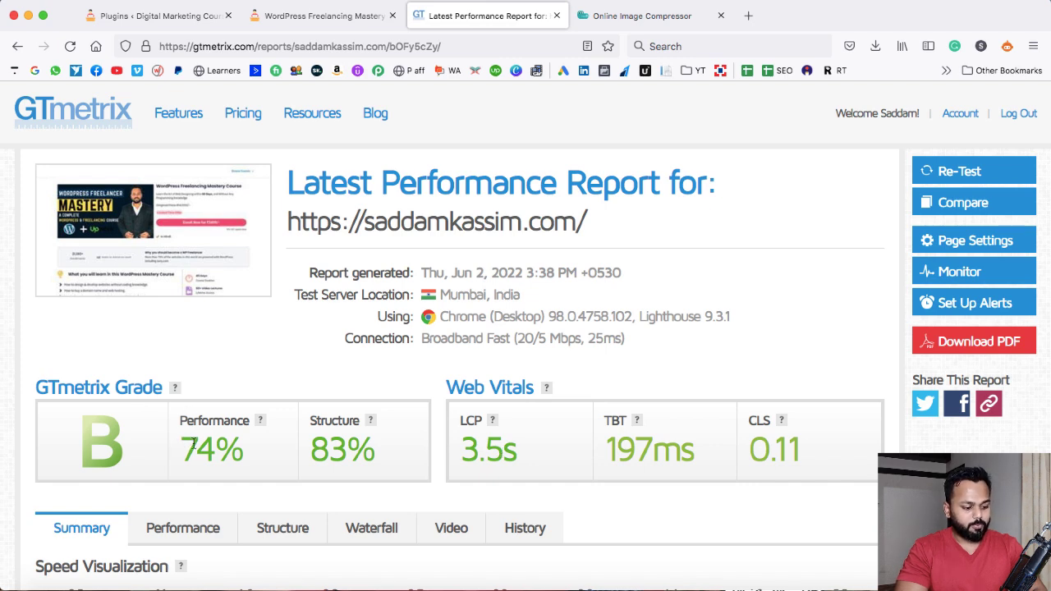
{"action": "left_click_drag", "start_coordinate": [185, 444], "coordinate": [237, 449]}
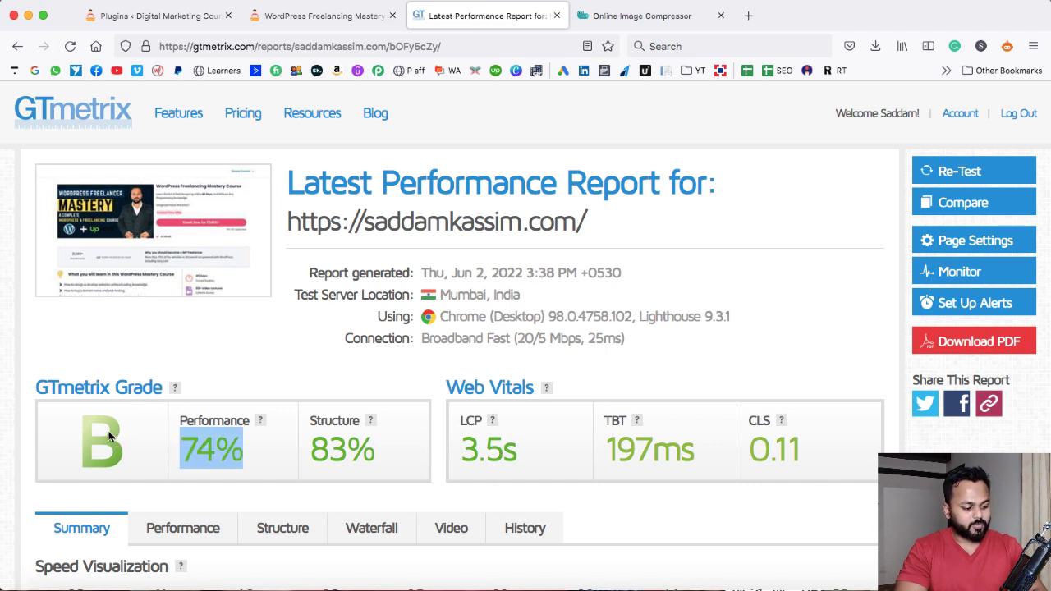
{"action": "left_click", "coordinate": [274, 352]}
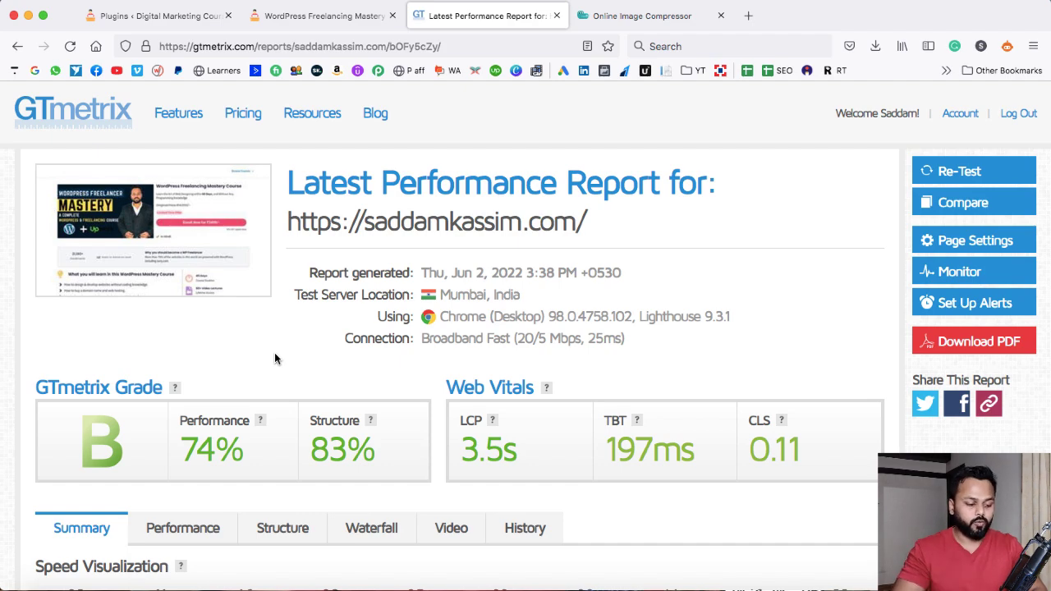
Open the WP Rocket website and view its pricing plans
{"action": "left_click", "coordinate": [146, 14]}
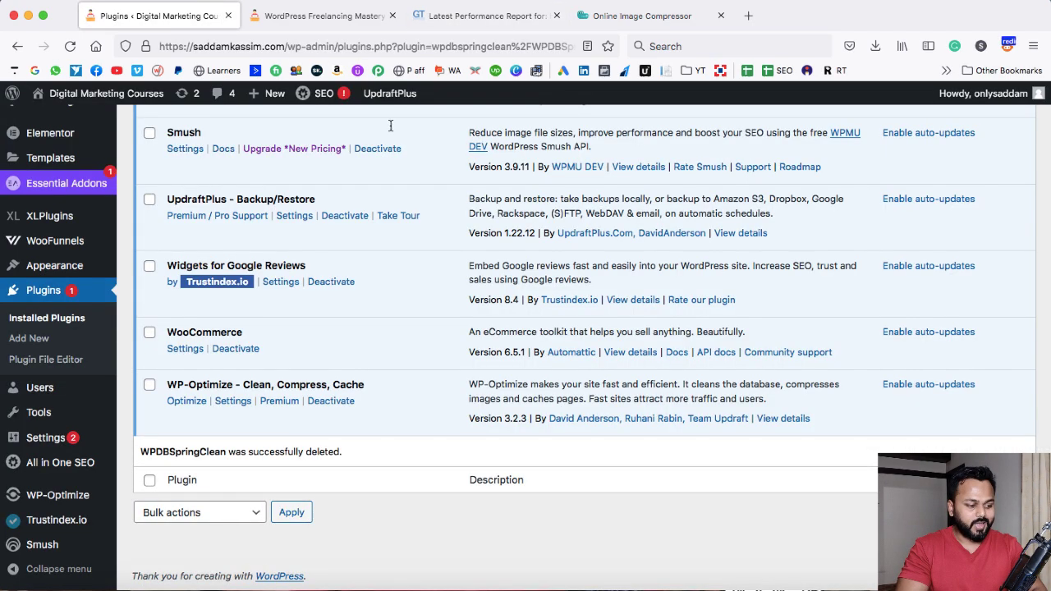
{"action": "scroll", "coordinate": [437, 164], "scroll_direction": "up", "scroll_amount": 20}
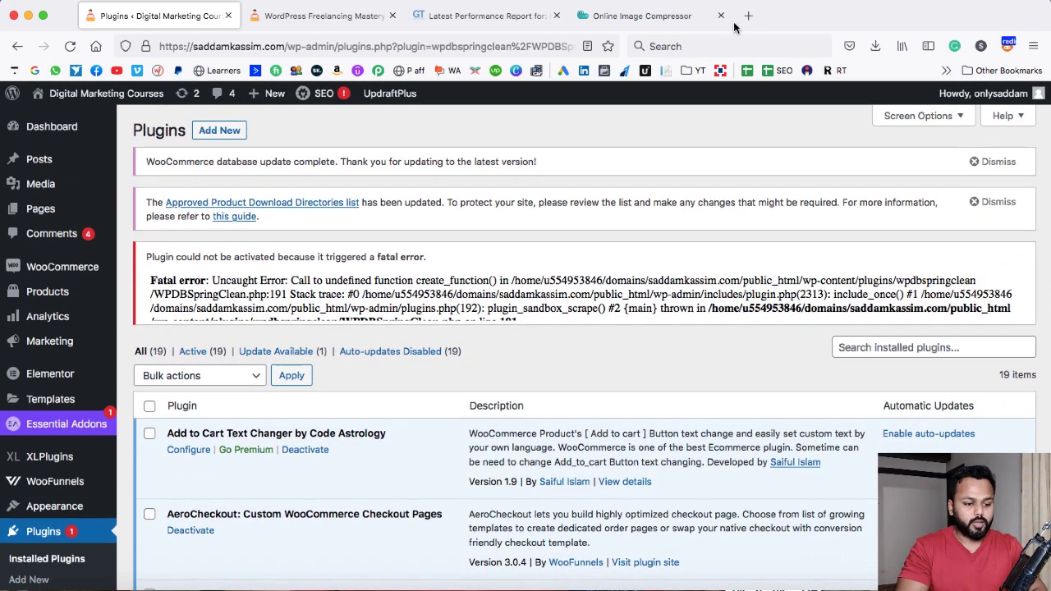
{"action": "left_click", "coordinate": [655, 18]}
{"action": "type", "text": "wp-roc"}
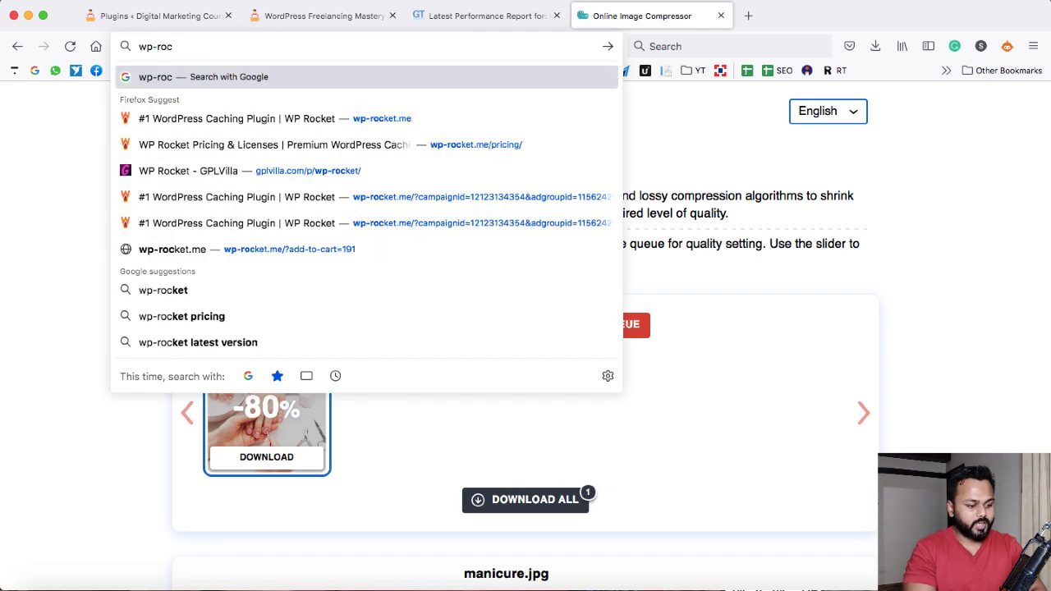
{"action": "key", "text": "Down"}
{"action": "key", "text": "Return"}
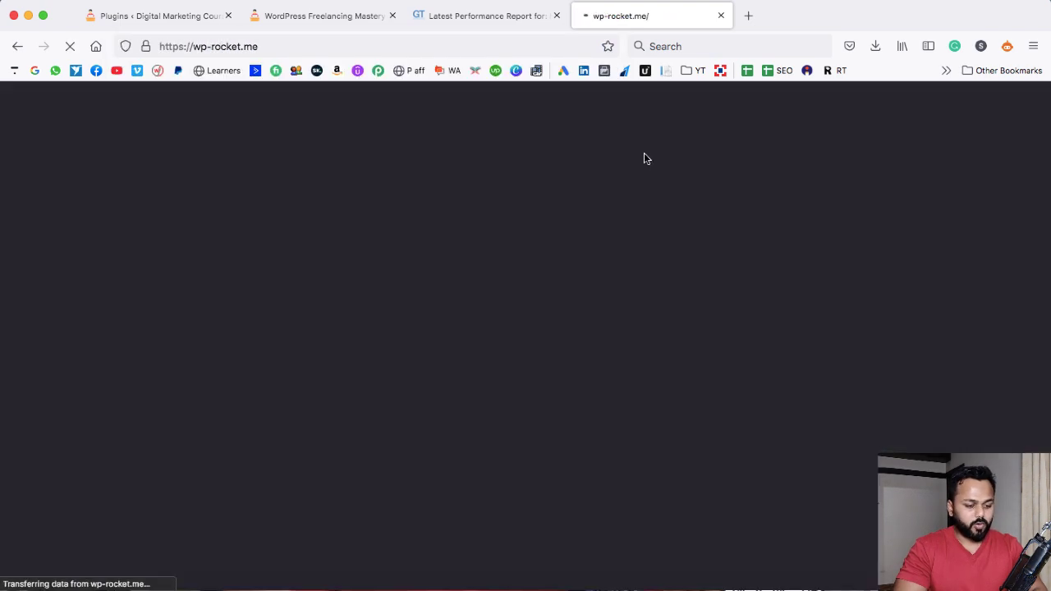
{"action": "left_click", "coordinate": [878, 132]}
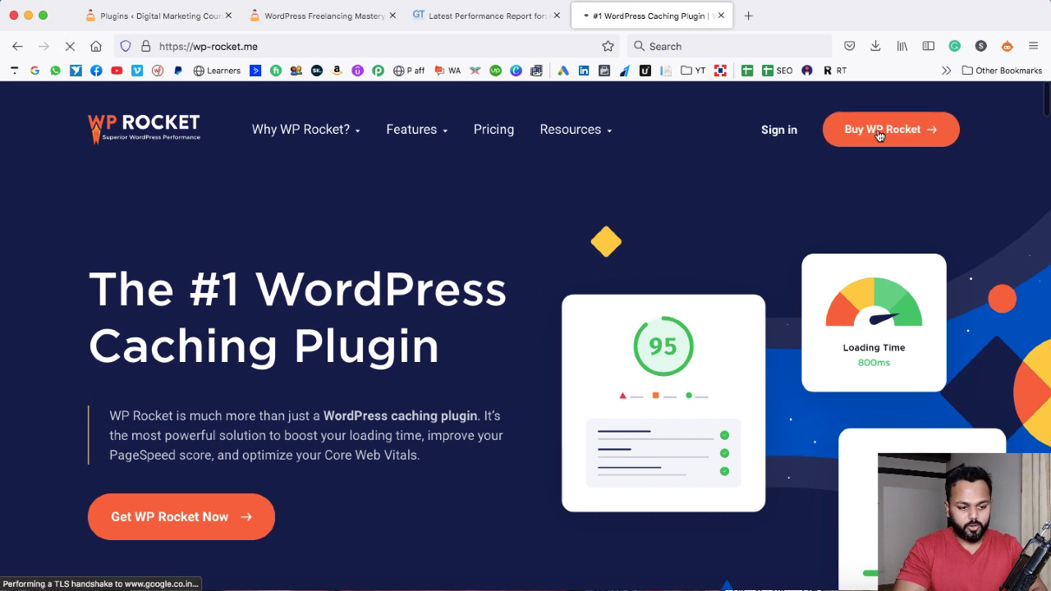
{"action": "scroll", "coordinate": [534, 291], "scroll_direction": "down", "scroll_amount": 3}
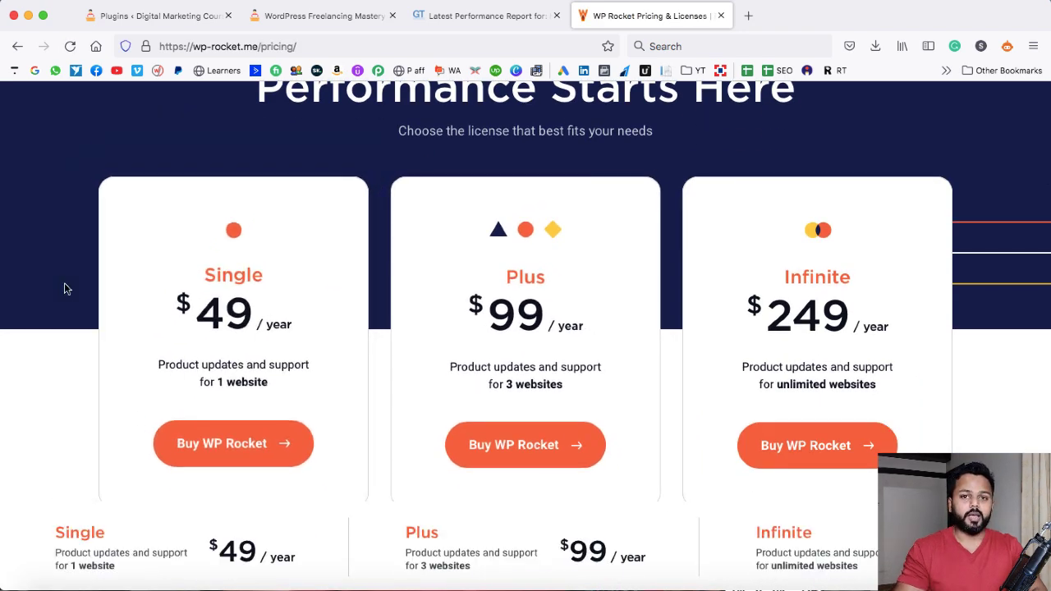
Upload and install the wp-rocket.zip plugin file from the 11 May folder
{"action": "left_click", "coordinate": [156, 16]}
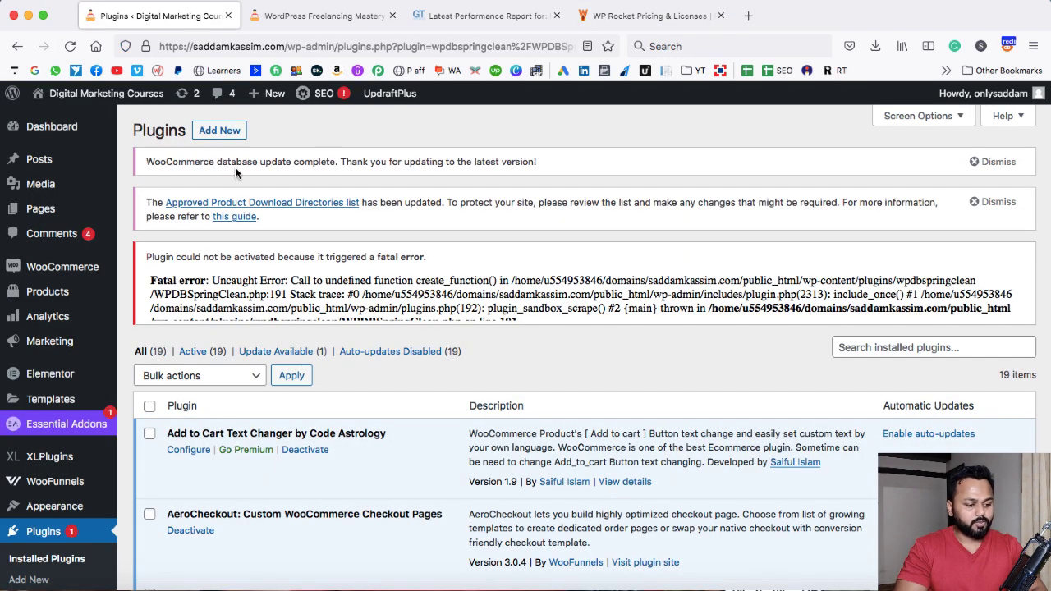
{"action": "scroll", "coordinate": [43, 488], "scroll_direction": "down", "scroll_amount": 1}
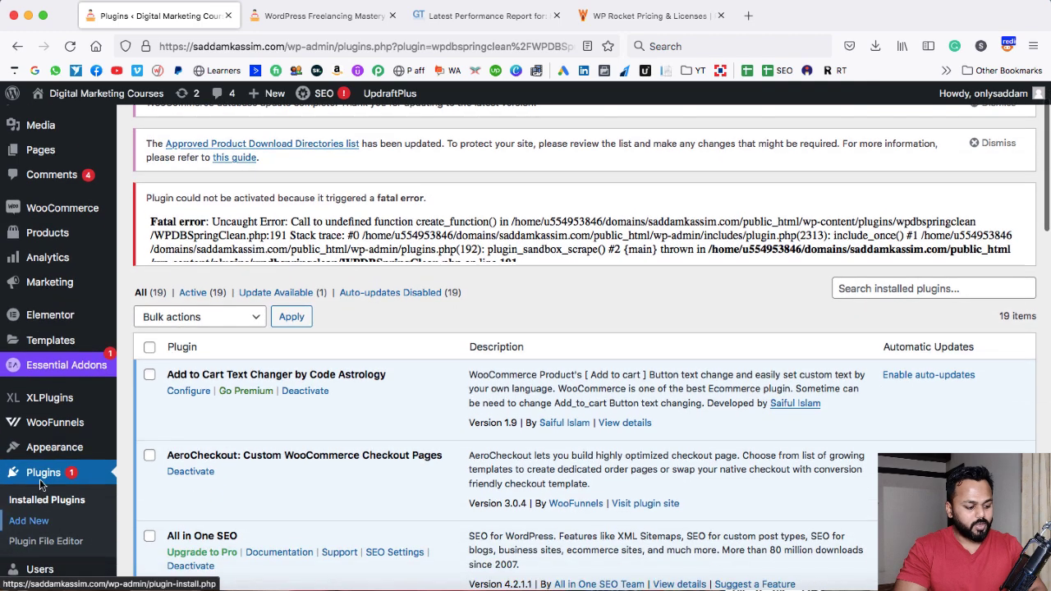
{"action": "left_click", "coordinate": [34, 523]}
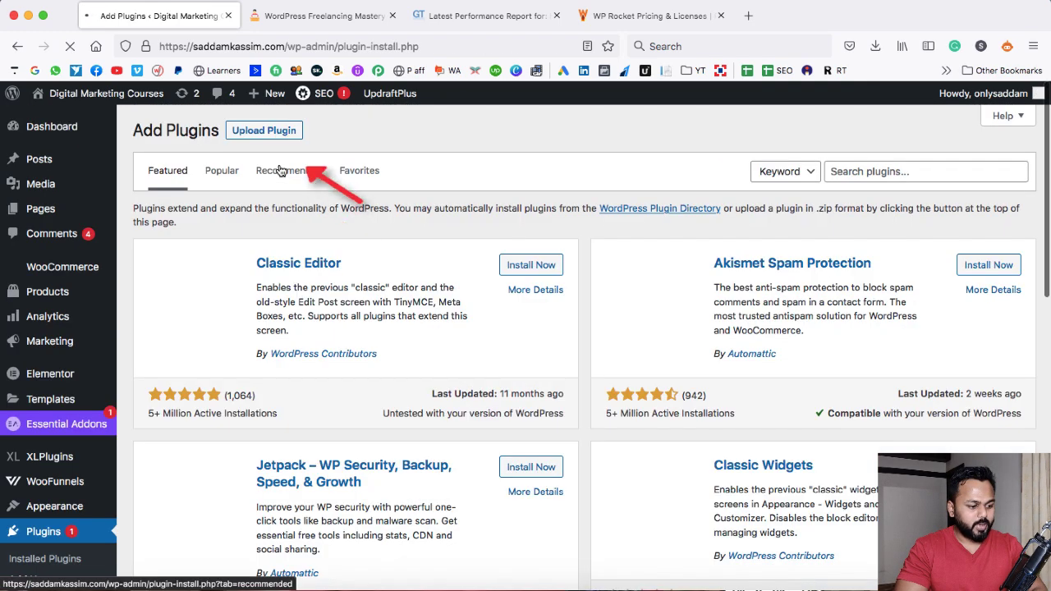
{"action": "left_click", "coordinate": [263, 131]}
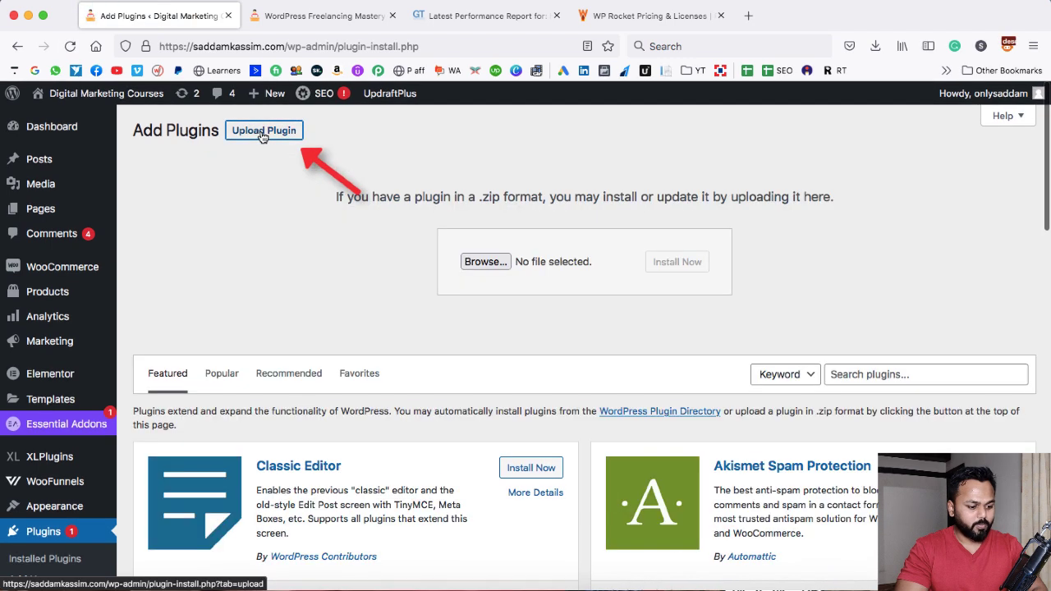
{"action": "left_click", "coordinate": [472, 262]}
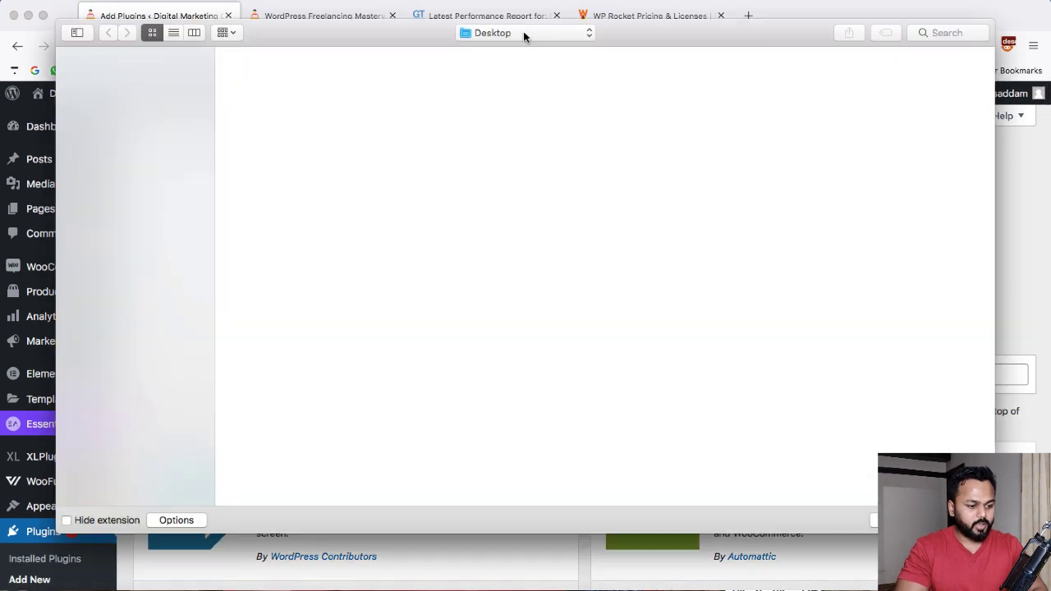
{"action": "left_click", "coordinate": [523, 32]}
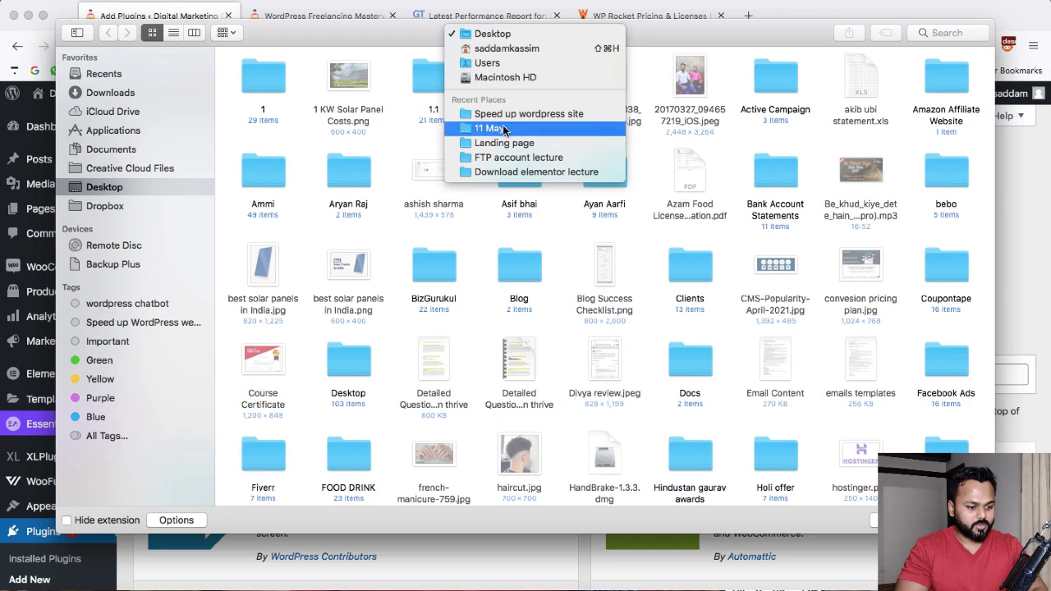
{"action": "left_click", "coordinate": [492, 129]}
{"action": "left_click", "coordinate": [610, 172]}
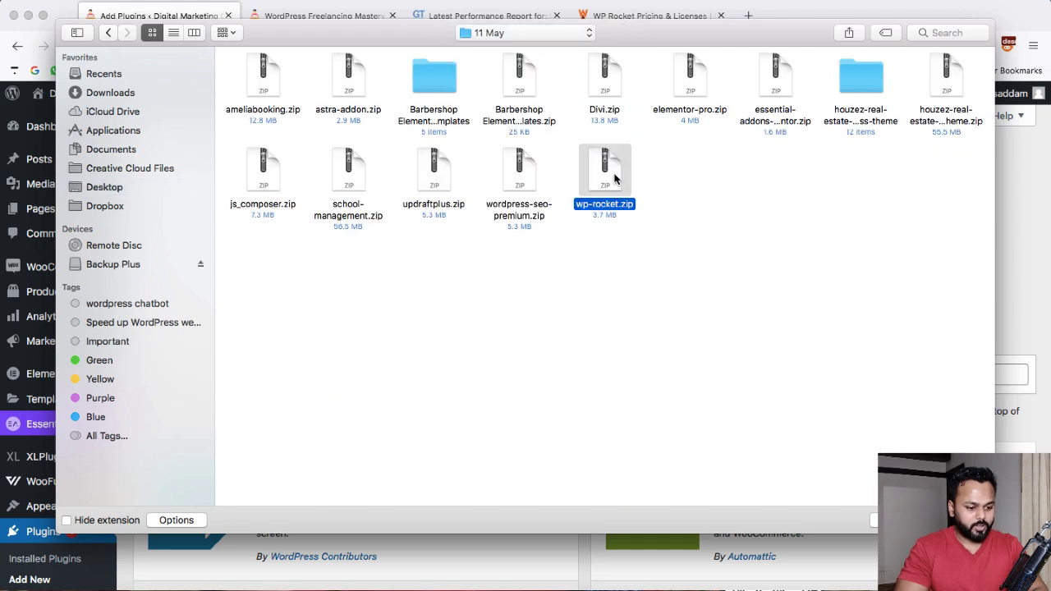
{"action": "double_click", "coordinate": [615, 179]}
{"action": "left_click", "coordinate": [686, 264]}
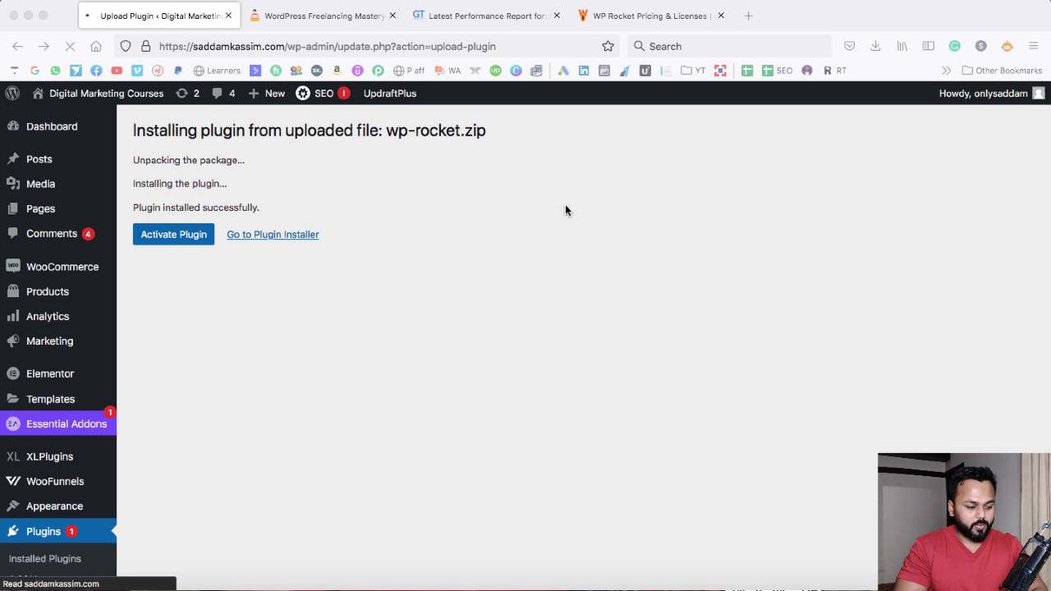
Switch to Safari and search Google for 'speed up wordpress site websoft global'
{"action": "left_click", "coordinate": [653, 114]}
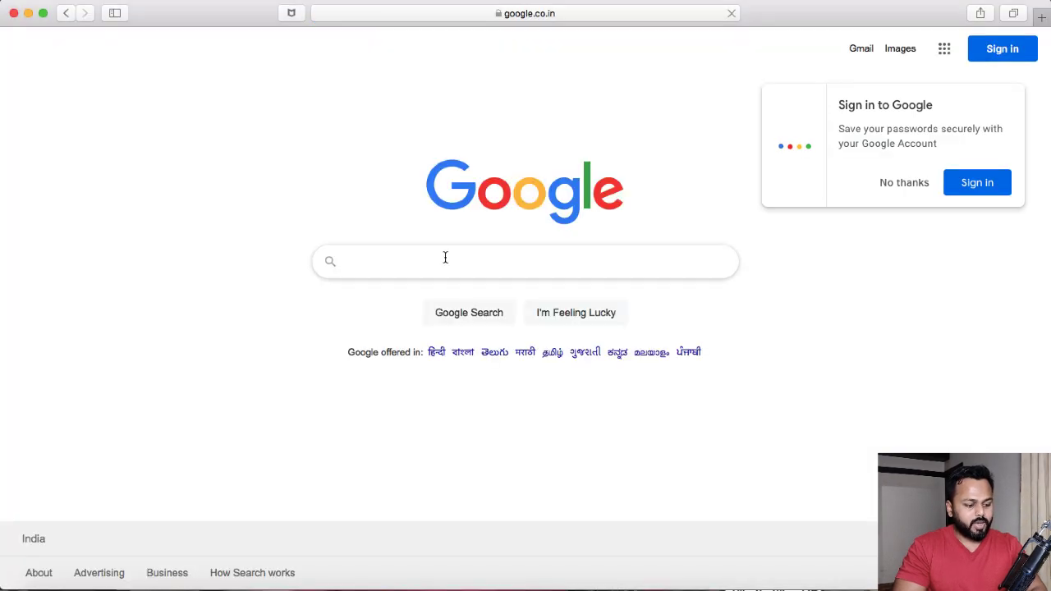
{"action": "left_click", "coordinate": [445, 258]}
{"action": "type", "text": "spe"}
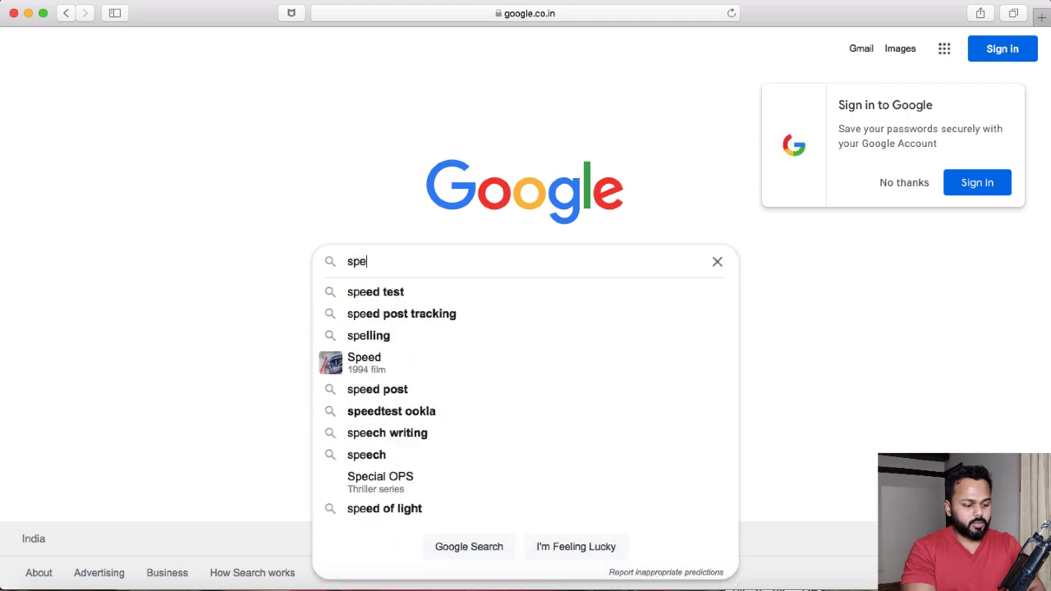
{"action": "type", "text": "ed up wordpress si"}
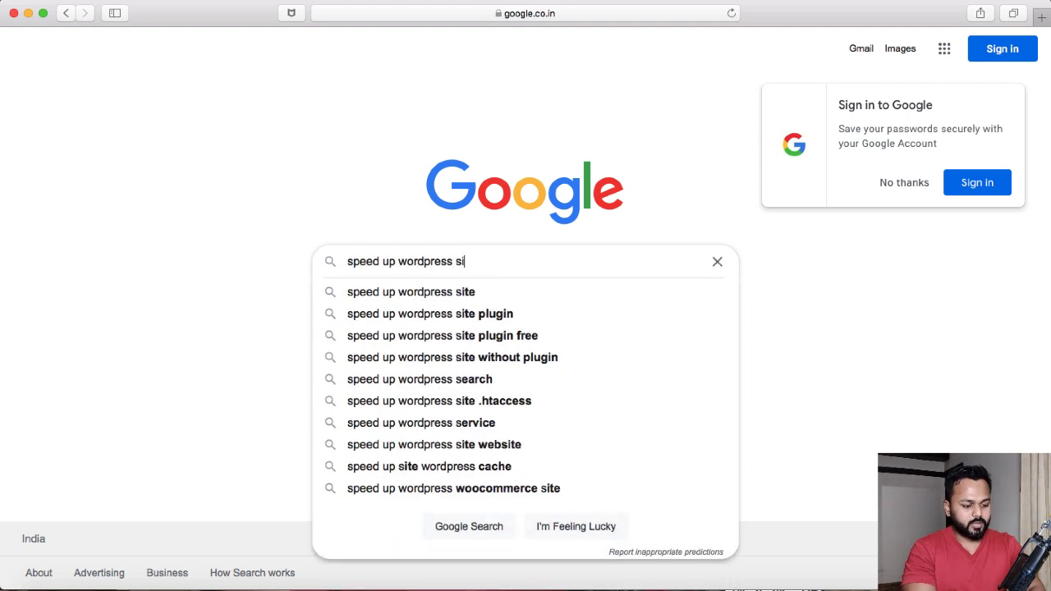
{"action": "type", "text": "te w"}
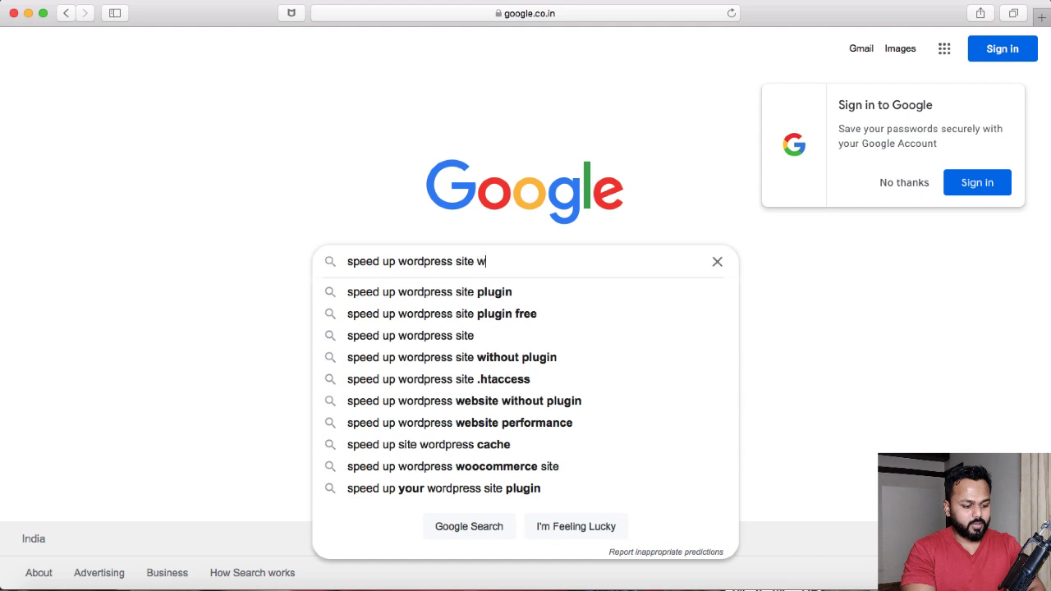
{"action": "type", "text": "ebsoft global"}
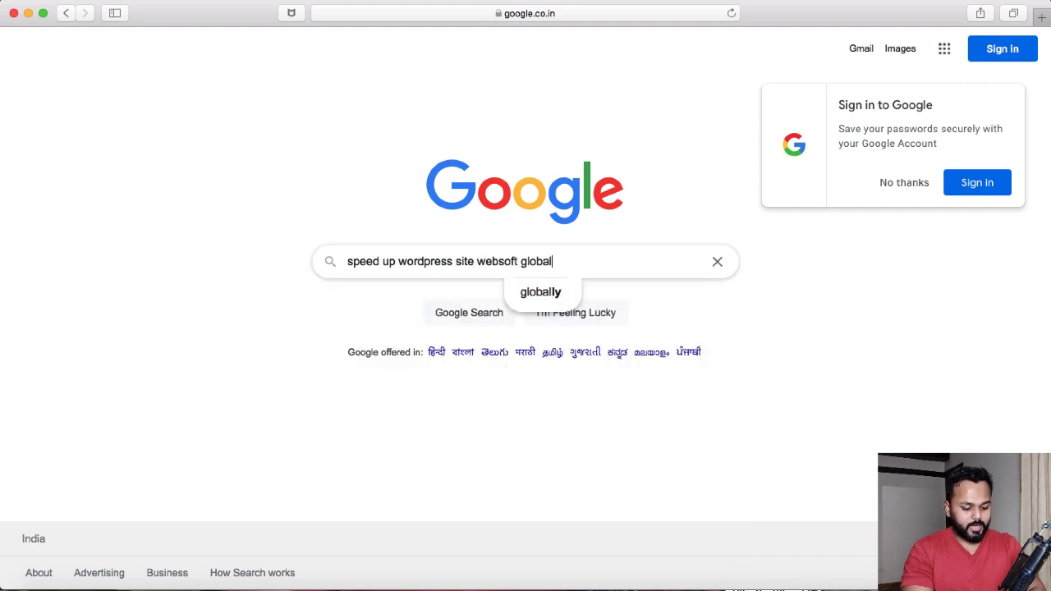
{"action": "key", "text": "Return"}
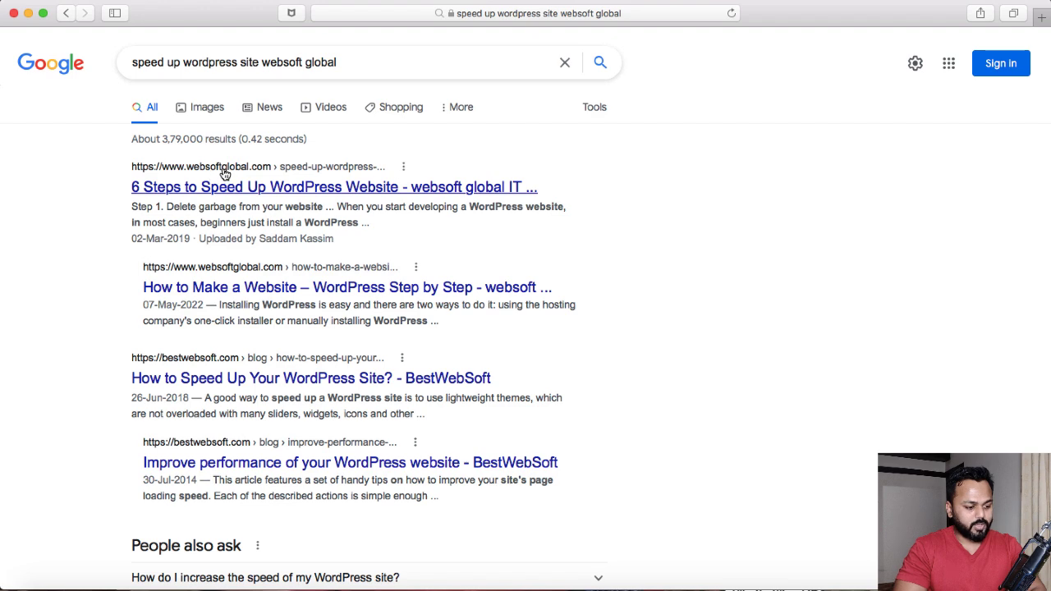
Open the '6 Steps to Speed Up WordPress Website' article on websoftglobal.com, allowing its notifications
{"action": "left_click", "coordinate": [174, 194]}
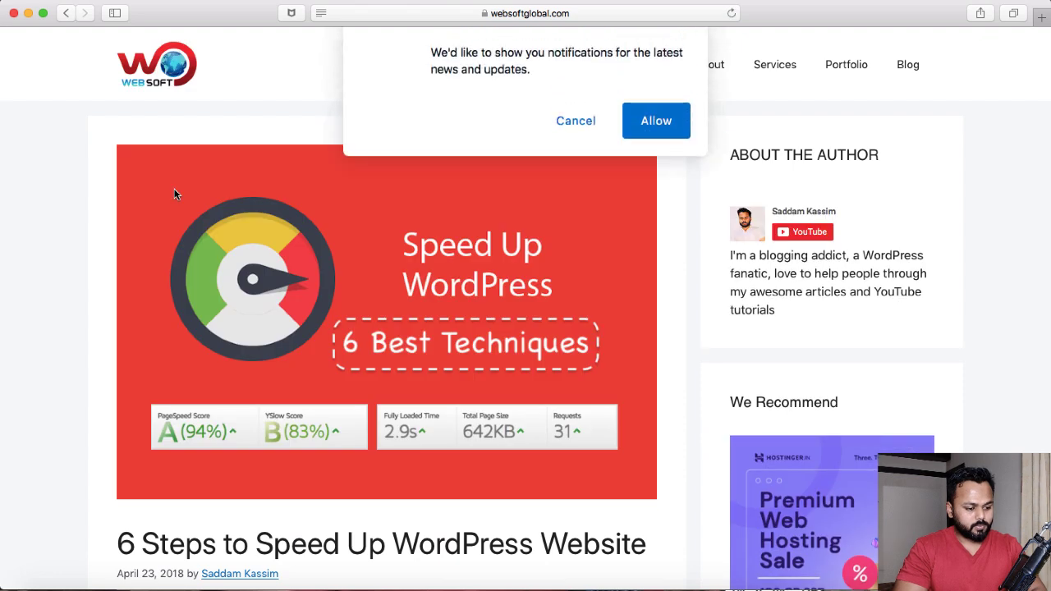
{"action": "left_click", "coordinate": [658, 120]}
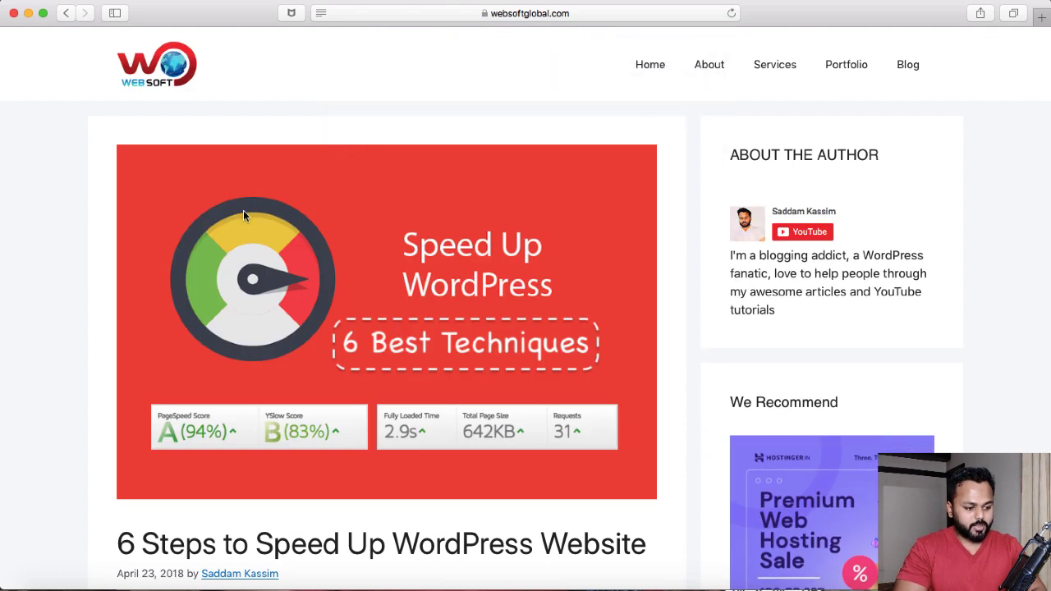
{"action": "scroll", "coordinate": [95, 224], "scroll_direction": "down", "scroll_amount": 10}
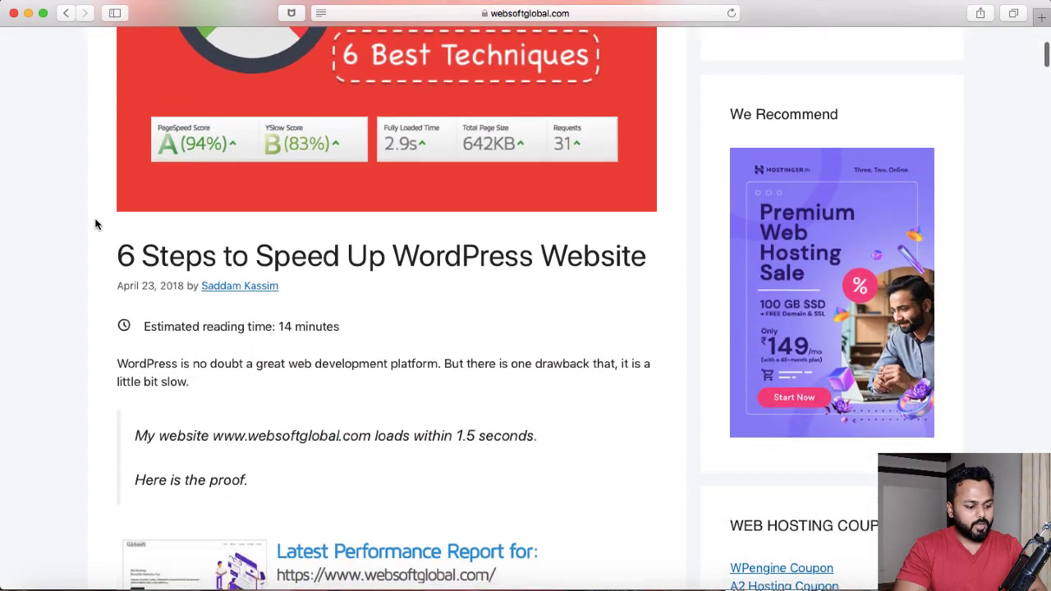
Scroll through the '6 Steps to Speed Up WordPress Website' article to read its table of contents and optimization steps
{"action": "scroll", "coordinate": [96, 224], "scroll_direction": "down", "scroll_amount": 7}
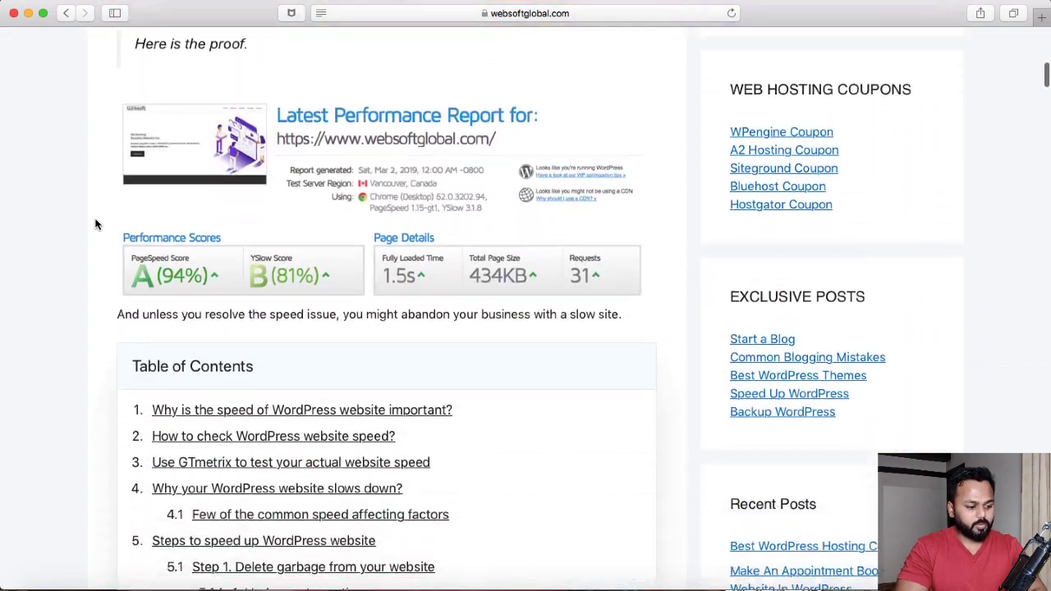
{"action": "scroll", "coordinate": [95, 224], "scroll_direction": "down", "scroll_amount": 7}
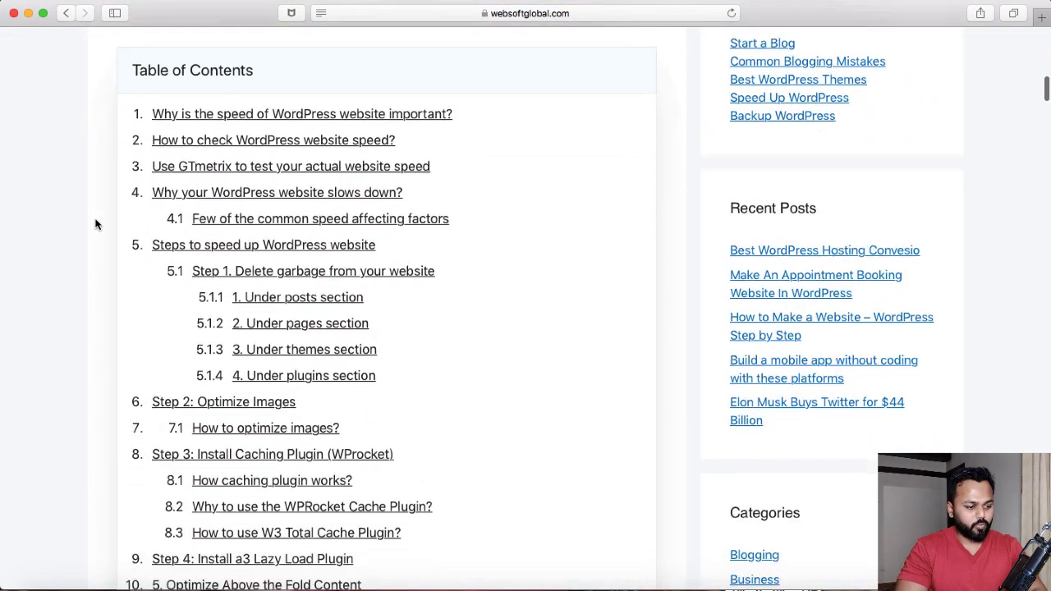
{"action": "scroll", "coordinate": [96, 224], "scroll_direction": "down", "scroll_amount": 10}
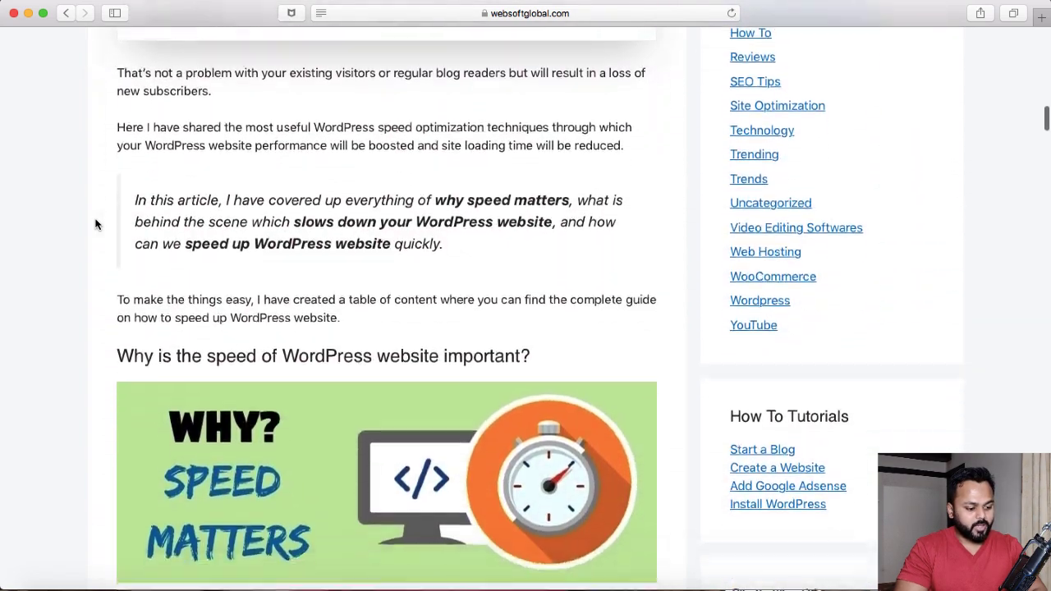
{"action": "scroll", "coordinate": [95, 224], "scroll_direction": "down", "scroll_amount": 11}
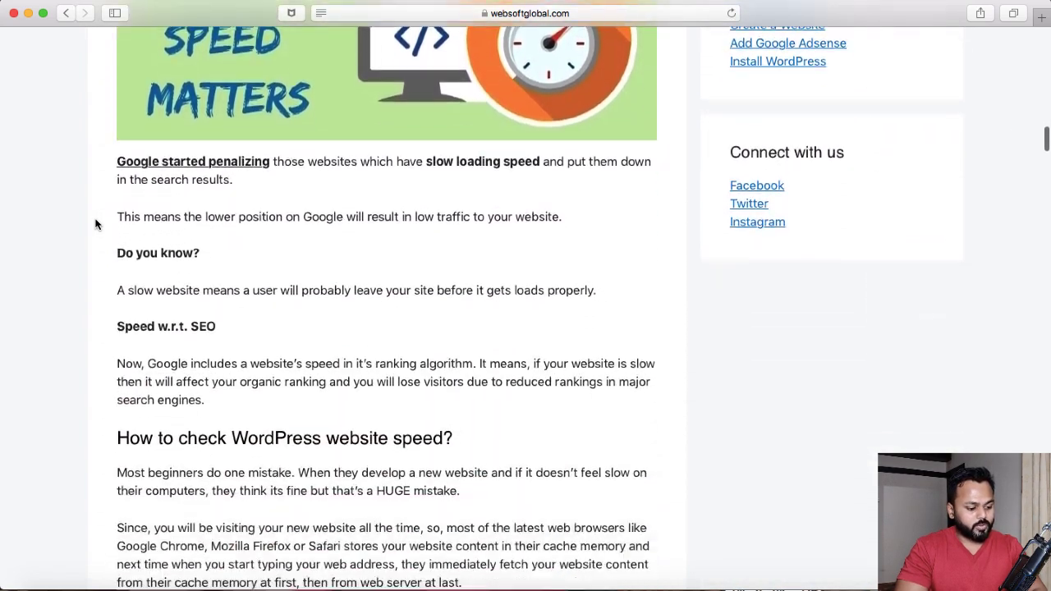
{"action": "scroll", "coordinate": [95, 225], "scroll_direction": "down", "scroll_amount": 10}
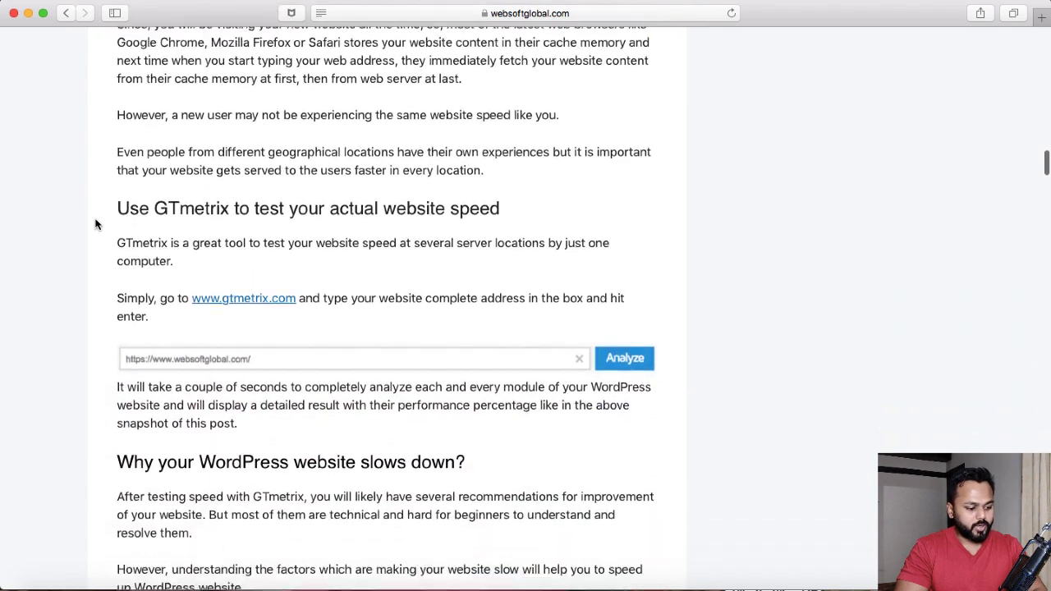
{"action": "scroll", "coordinate": [96, 224], "scroll_direction": "down", "scroll_amount": 11}
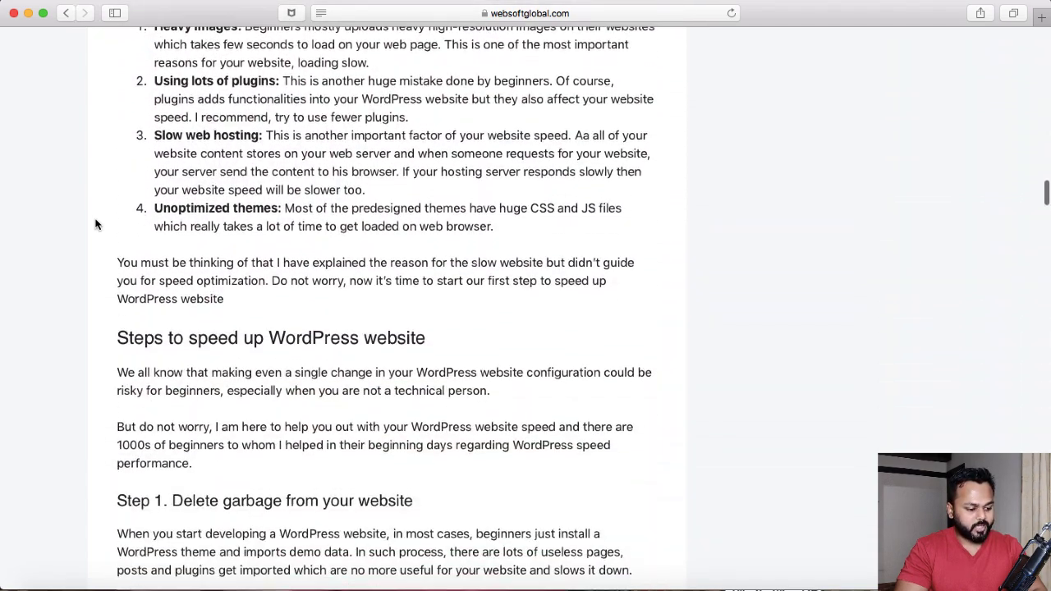
{"action": "scroll", "coordinate": [95, 224], "scroll_direction": "down", "scroll_amount": 17}
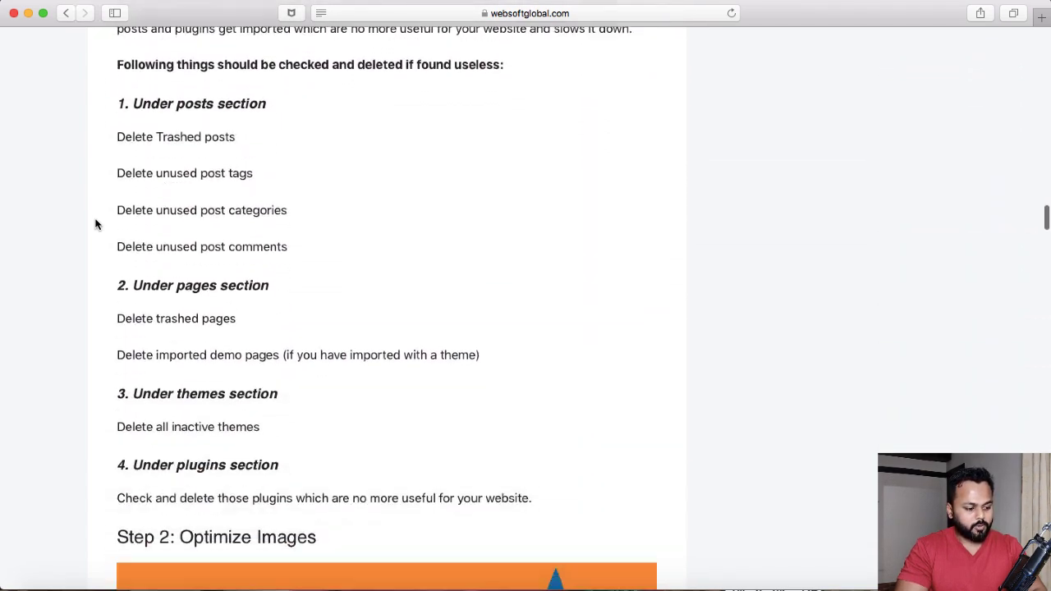
{"action": "scroll", "coordinate": [95, 224], "scroll_direction": "down", "scroll_amount": 20}
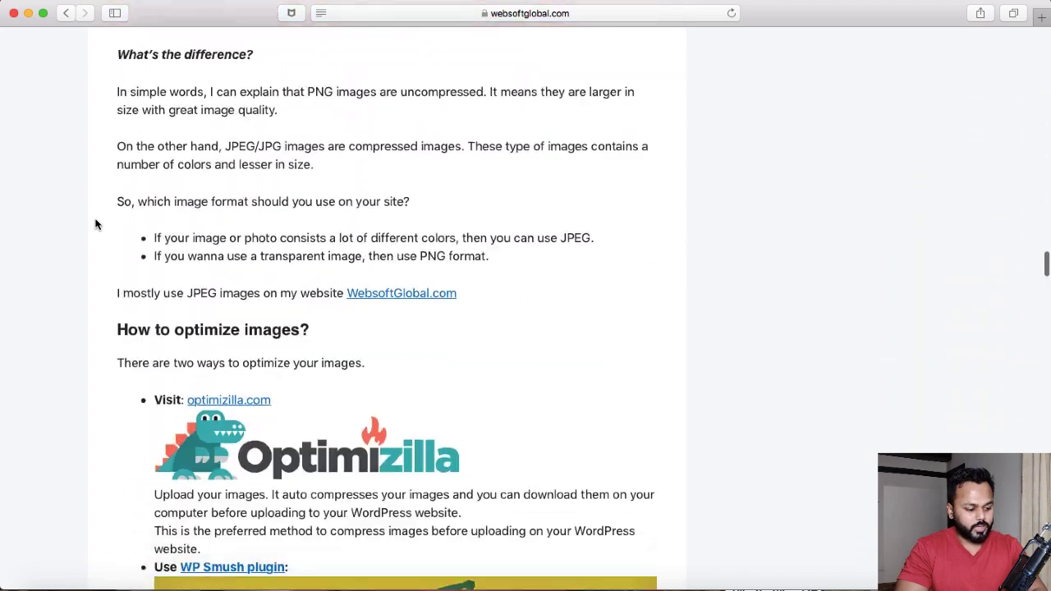
{"action": "scroll", "coordinate": [96, 224], "scroll_direction": "up", "scroll_amount": 7}
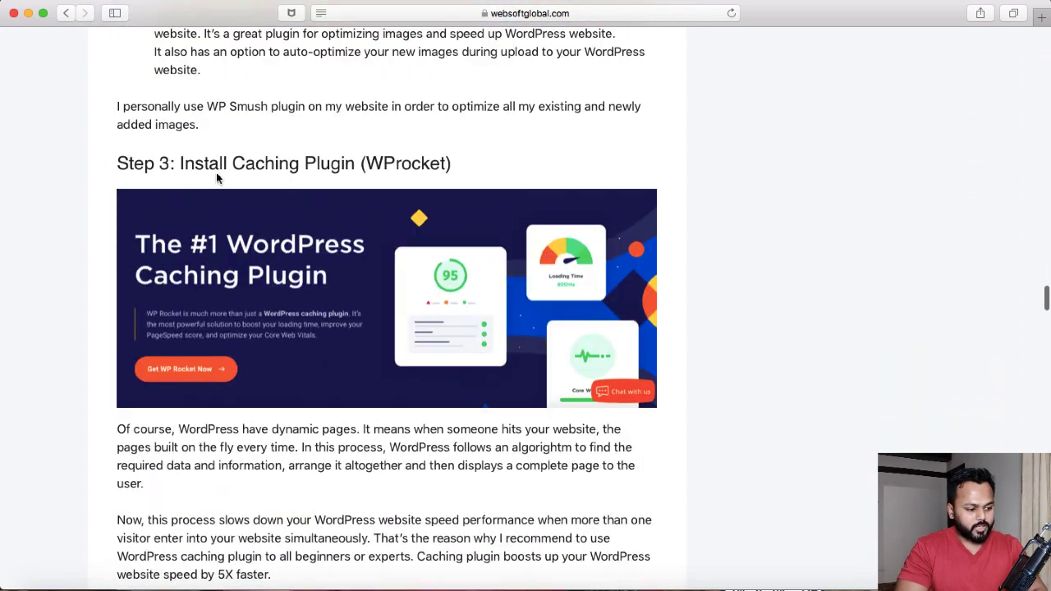
{"action": "scroll", "coordinate": [282, 326], "scroll_direction": "down", "scroll_amount": 19}
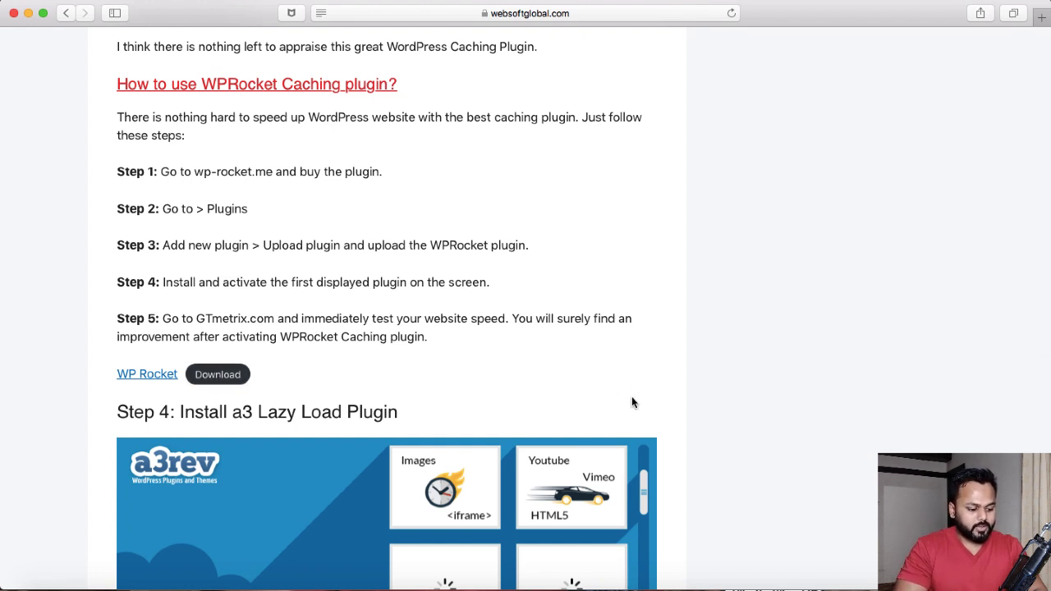
Switch back to Firefox, activate the uploaded WP Rocket plugin and open its settings dashboard
{"action": "left_click", "coordinate": [586, 576]}
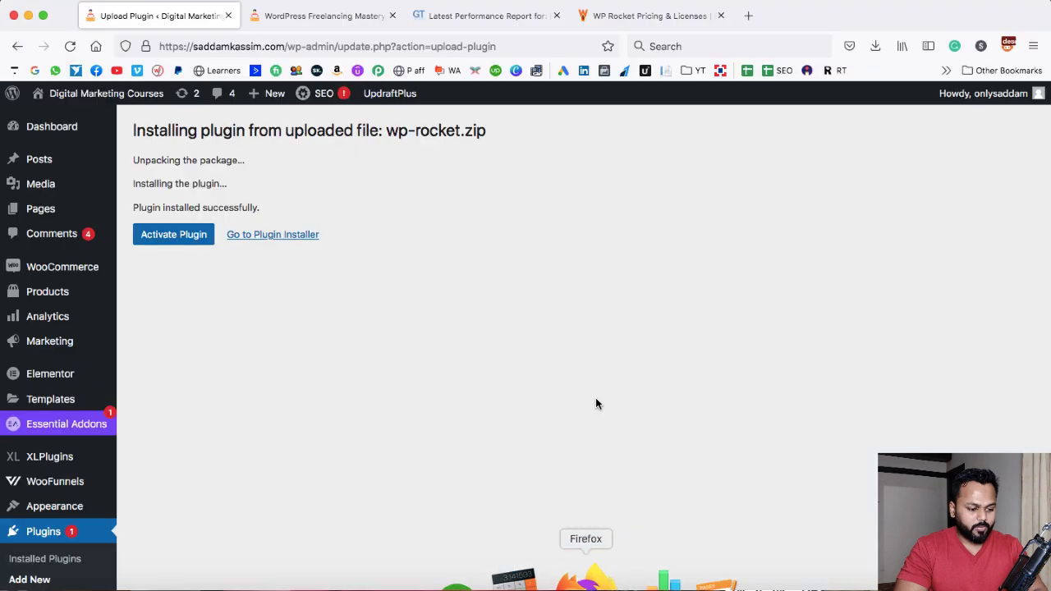
{"action": "left_click", "coordinate": [179, 239]}
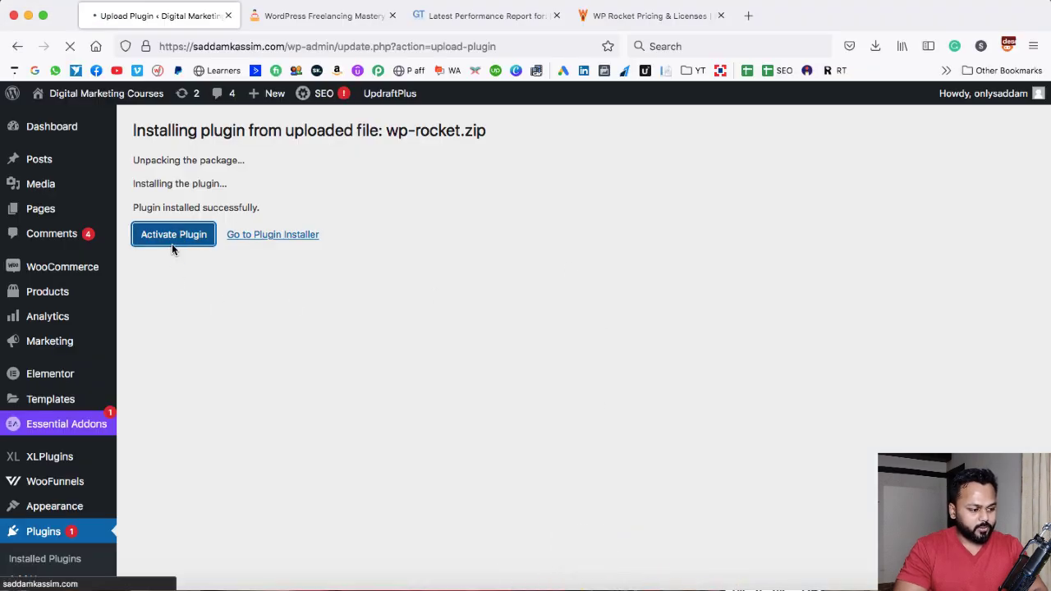
{"action": "scroll", "coordinate": [238, 309], "scroll_direction": "down", "scroll_amount": 1}
{"action": "scroll", "coordinate": [238, 315], "scroll_direction": "down", "scroll_amount": 8}
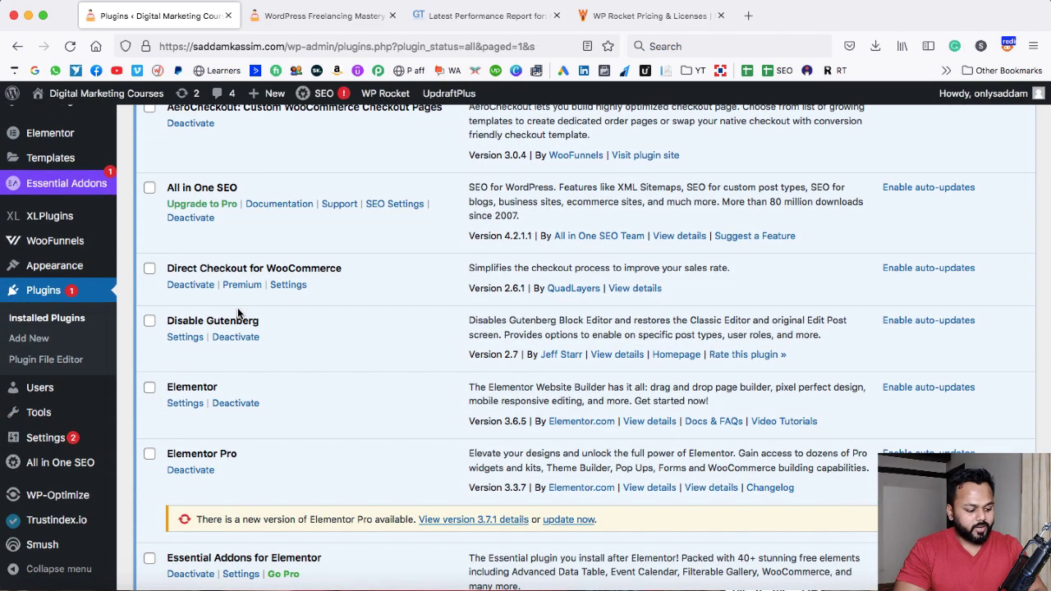
{"action": "mouse_move", "coordinate": [63, 440]}
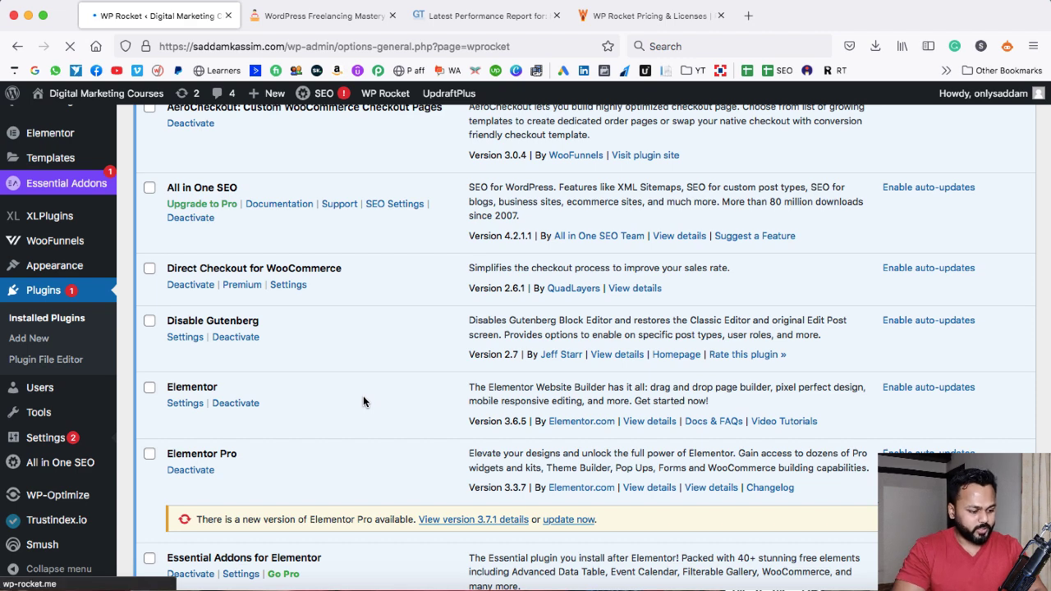
{"action": "scroll", "coordinate": [440, 312], "scroll_direction": "down", "scroll_amount": 4}
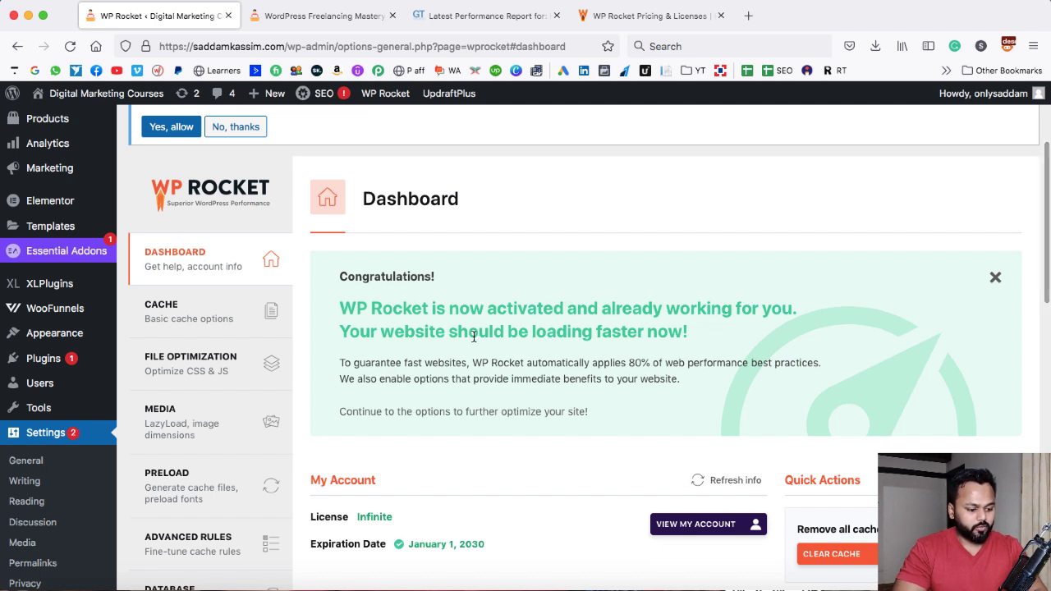
Switch to the GTmetrix report tab and re-test the site's performance
{"action": "left_click", "coordinate": [476, 16]}
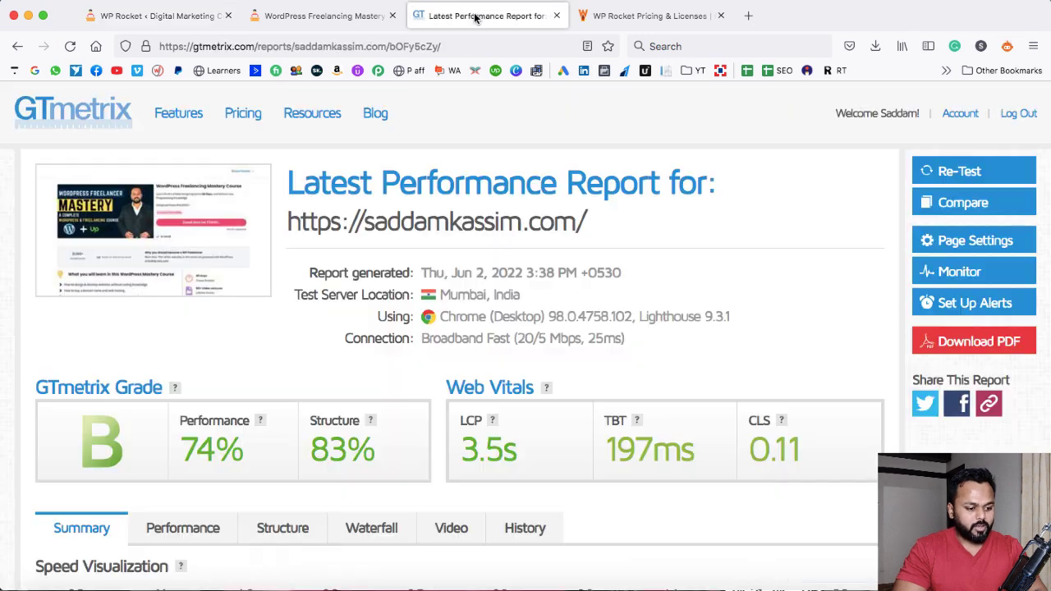
{"action": "left_click", "coordinate": [962, 172]}
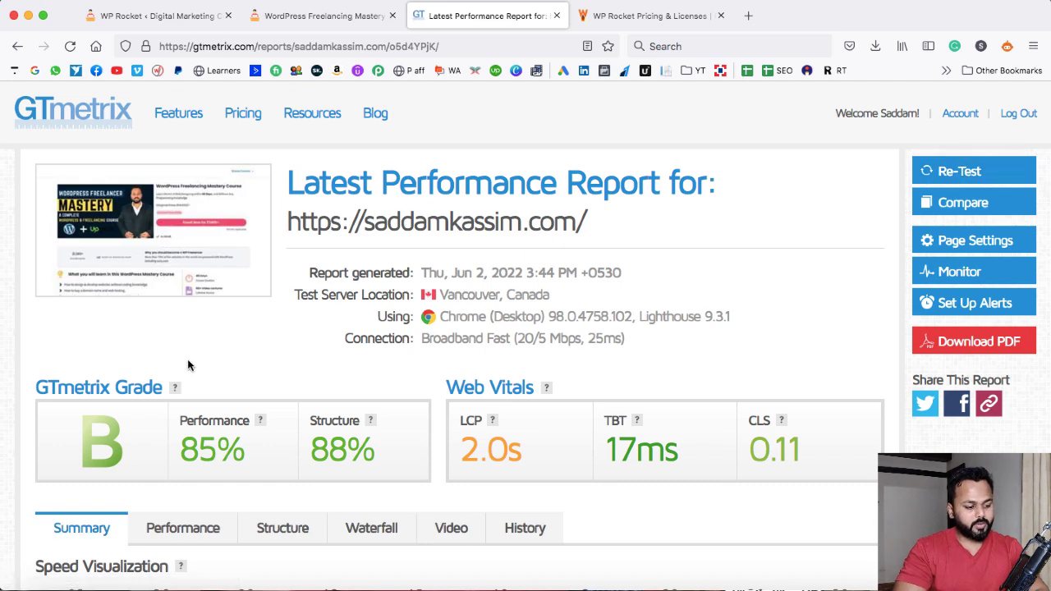
{"action": "scroll", "coordinate": [96, 401], "scroll_direction": "down", "scroll_amount": 1}
Examine the new report's GTmetrix grade, Web Vitals and top issues
{"action": "left_click_drag", "start_coordinate": [183, 400], "coordinate": [240, 402]}
{"action": "left_click_drag", "start_coordinate": [309, 400], "coordinate": [376, 401]}
{"action": "left_click", "coordinate": [462, 398]}
{"action": "left_click_drag", "start_coordinate": [462, 399], "coordinate": [517, 400]}
{"action": "left_click", "coordinate": [517, 401]}
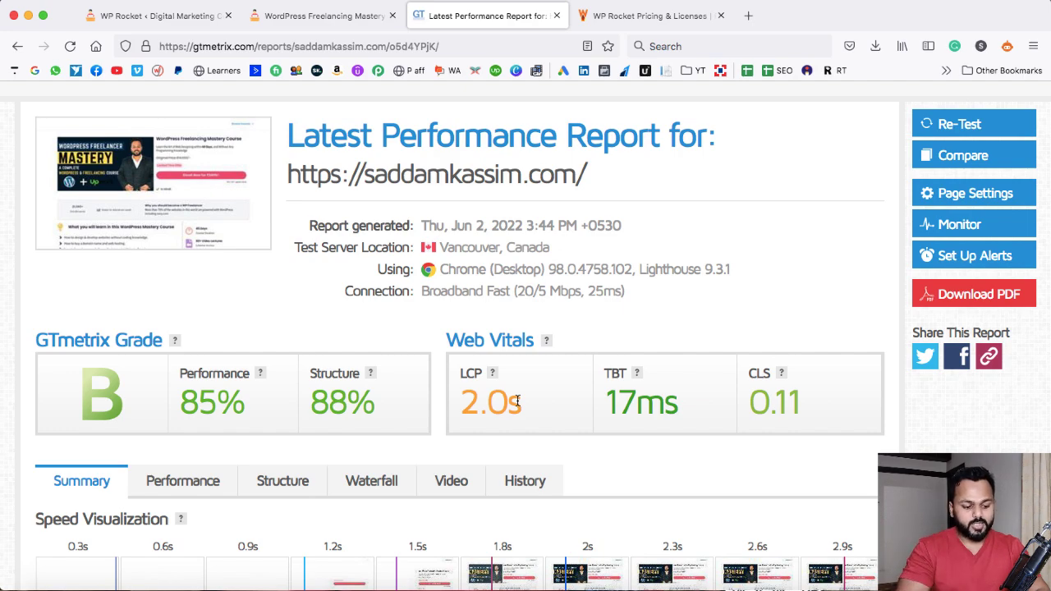
{"action": "scroll", "coordinate": [518, 401], "scroll_direction": "down", "scroll_amount": 4}
{"action": "scroll", "coordinate": [606, 377], "scroll_direction": "down", "scroll_amount": 9}
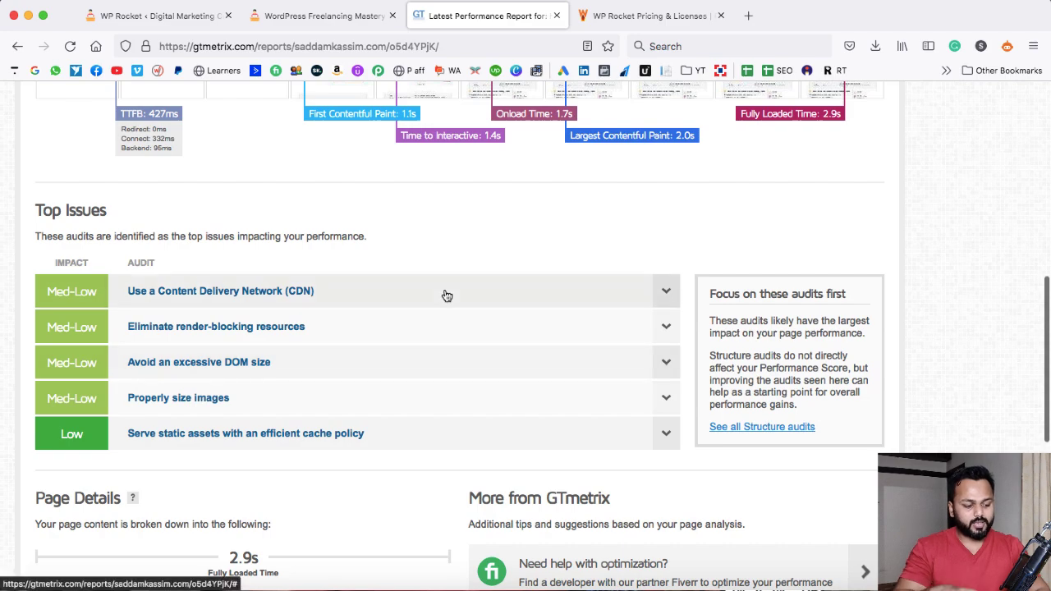
{"action": "scroll", "coordinate": [472, 255], "scroll_direction": "down", "scroll_amount": 3}
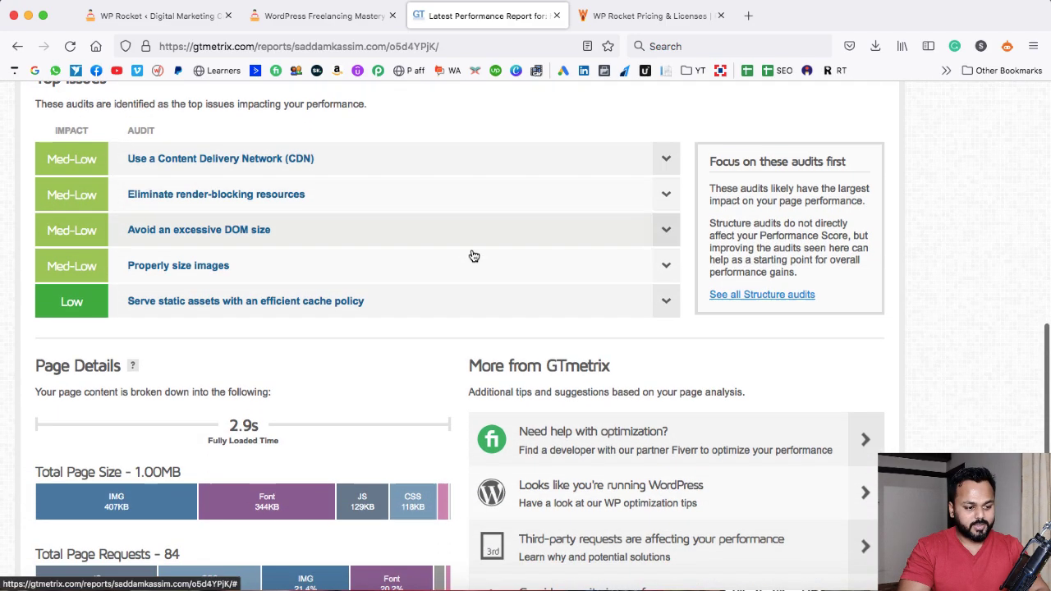
{"action": "scroll", "coordinate": [392, 223], "scroll_direction": "up", "scroll_amount": 15}
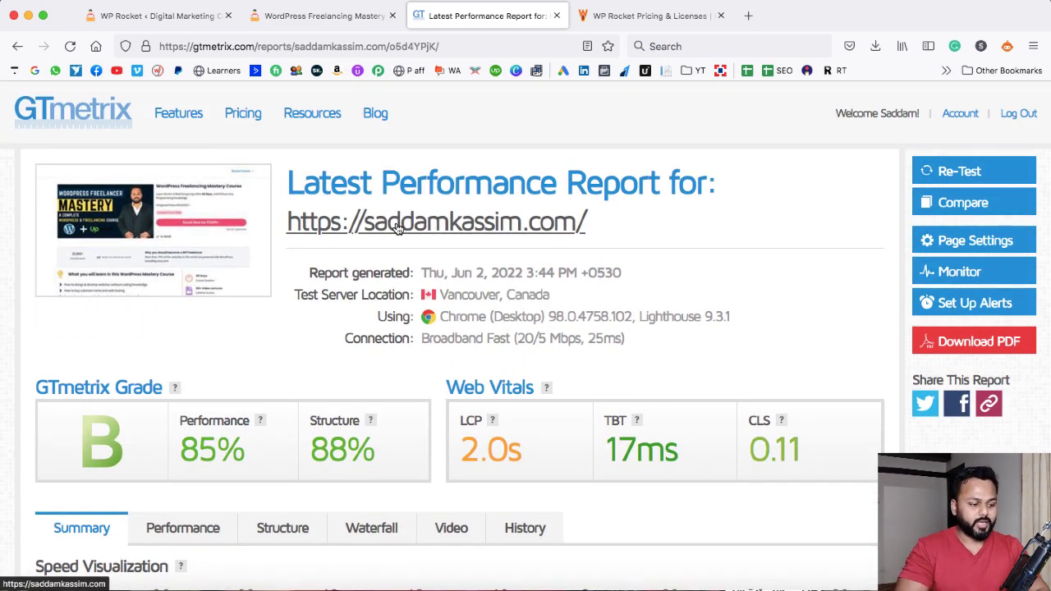
Return to the WP Rocket settings and open the Cache and then the File Optimization sections
{"action": "left_click", "coordinate": [138, 16]}
{"action": "scroll", "coordinate": [390, 237], "scroll_direction": "down", "scroll_amount": 3}
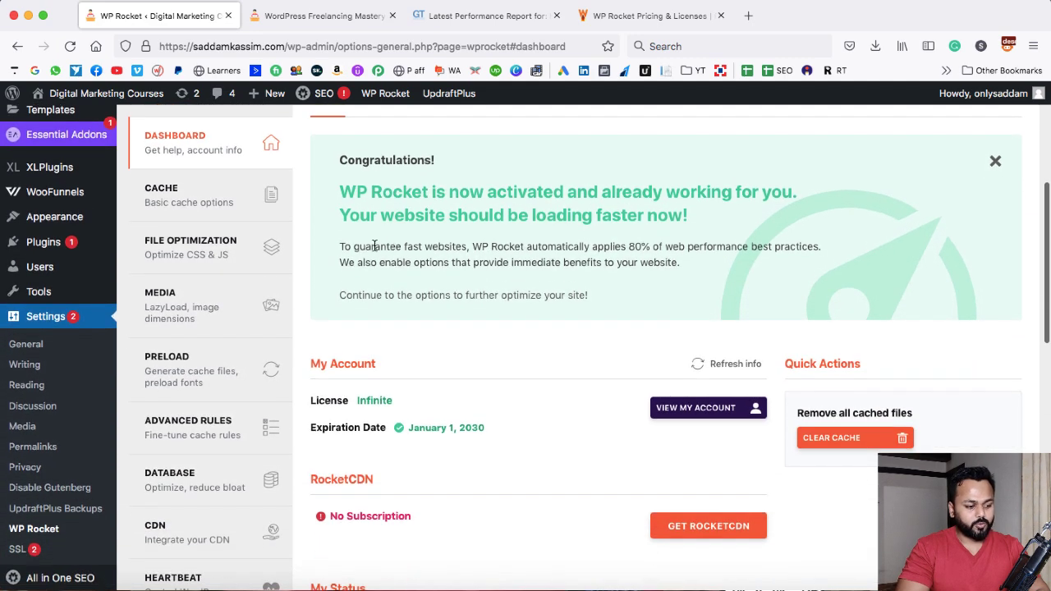
{"action": "scroll", "coordinate": [359, 251], "scroll_direction": "up", "scroll_amount": 1}
{"action": "left_click", "coordinate": [179, 232]}
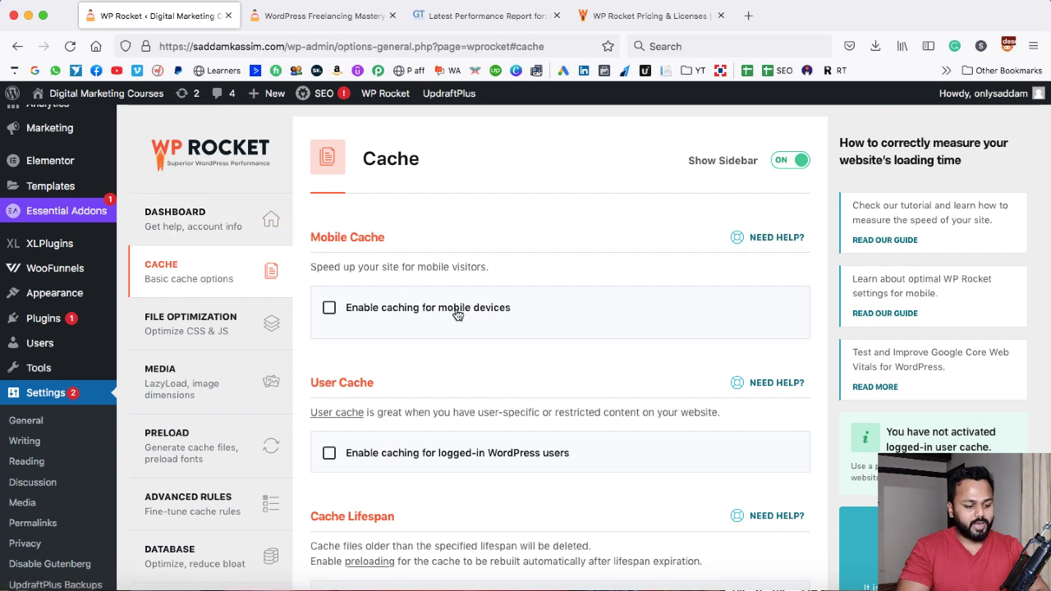
{"action": "left_click", "coordinate": [178, 332]}
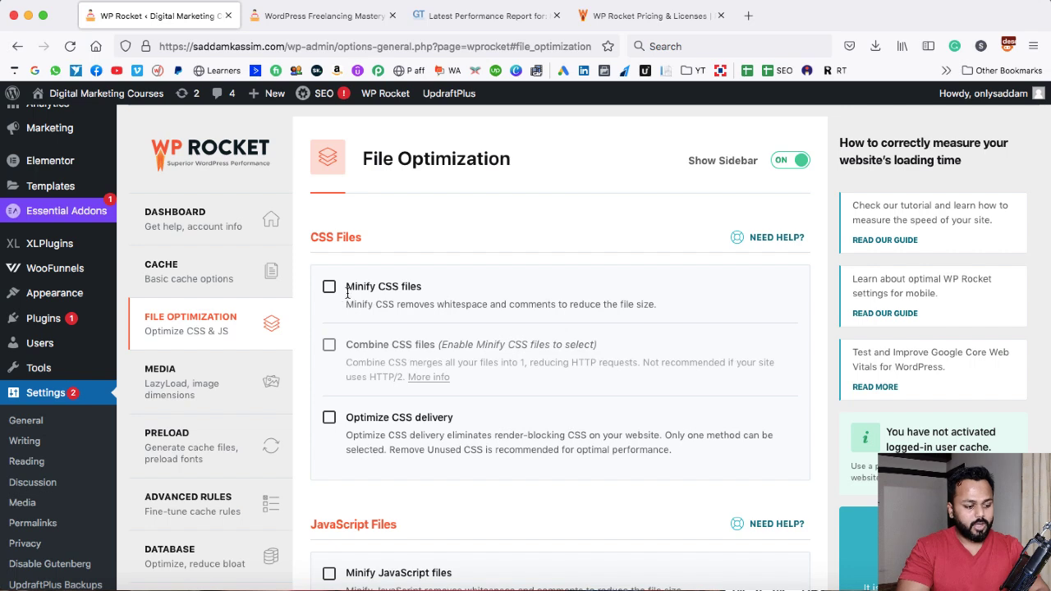